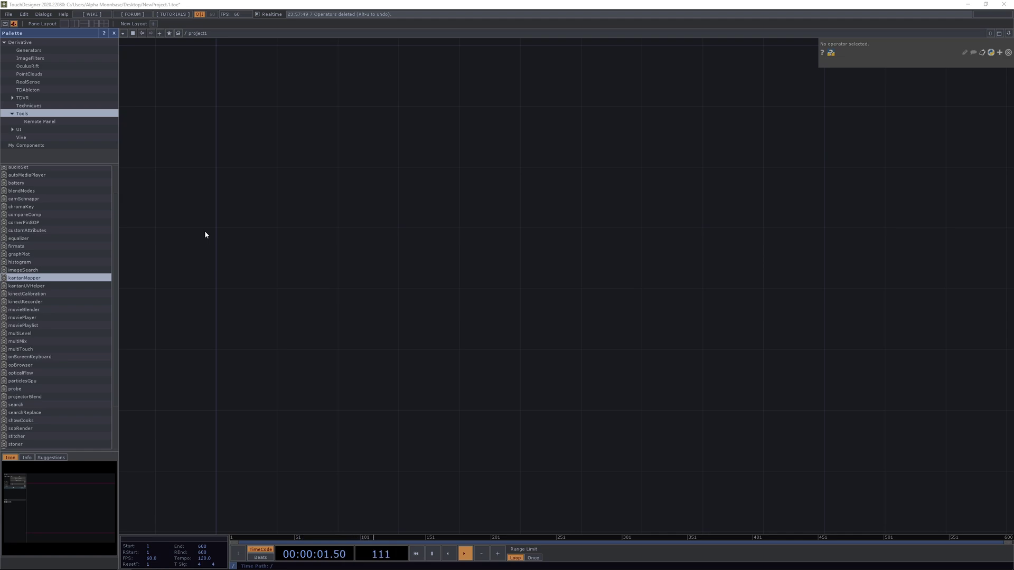
Add the kantanMapper component from the palette's Tools collection to the project1 network.
{"action": "left_click", "coordinate": [34, 287]}
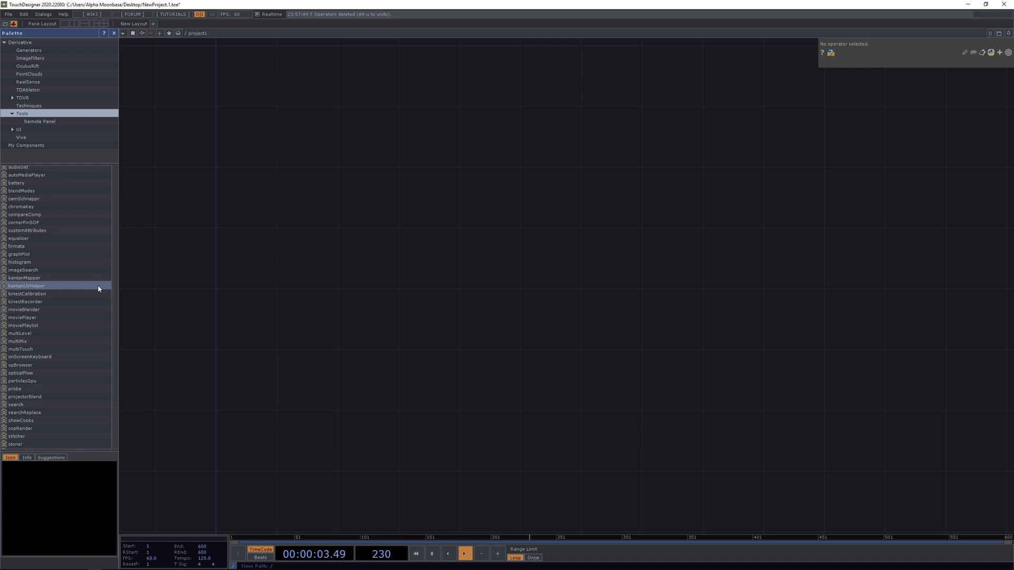
{"action": "left_click", "coordinate": [38, 278]}
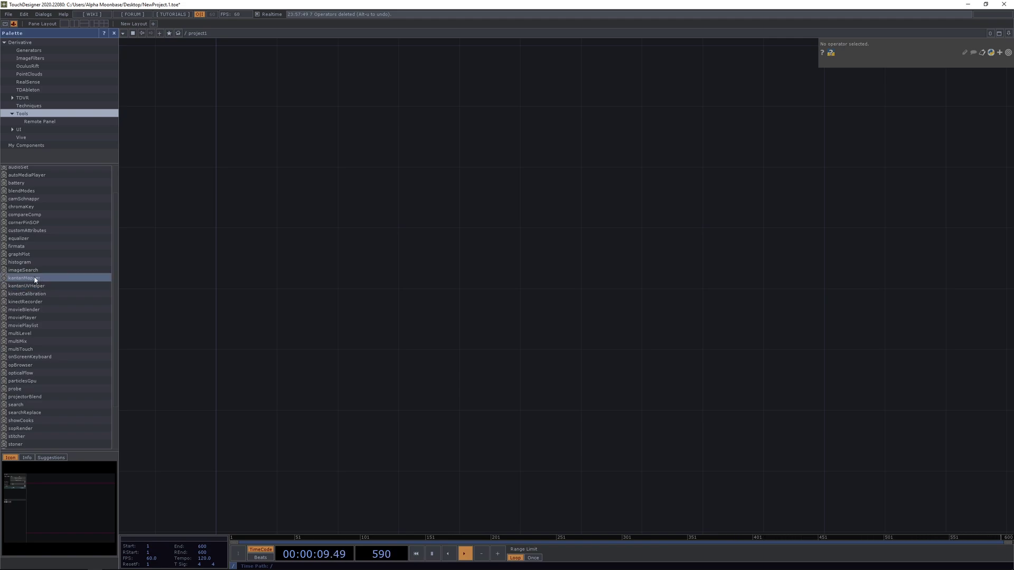
{"action": "left_click_drag", "start_coordinate": [34, 280], "coordinate": [504, 195]}
{"action": "scroll", "coordinate": [503, 191], "scroll_direction": "up", "scroll_amount": 3}
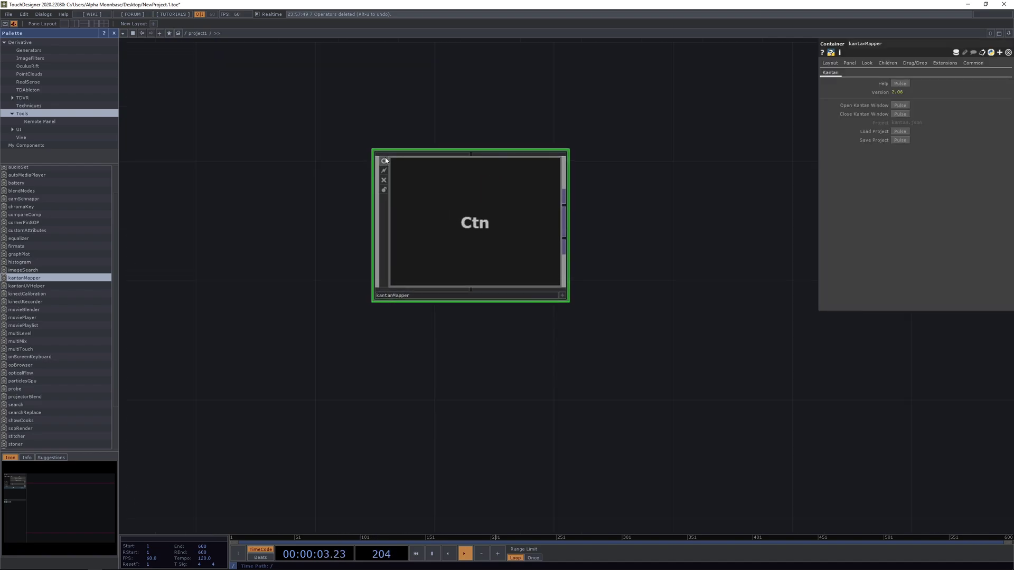
Open the kantanMapper's Kantan editing window and move it over the middle of the network.
{"action": "right_click", "coordinate": [475, 207]}
{"action": "left_click", "coordinate": [786, 139]}
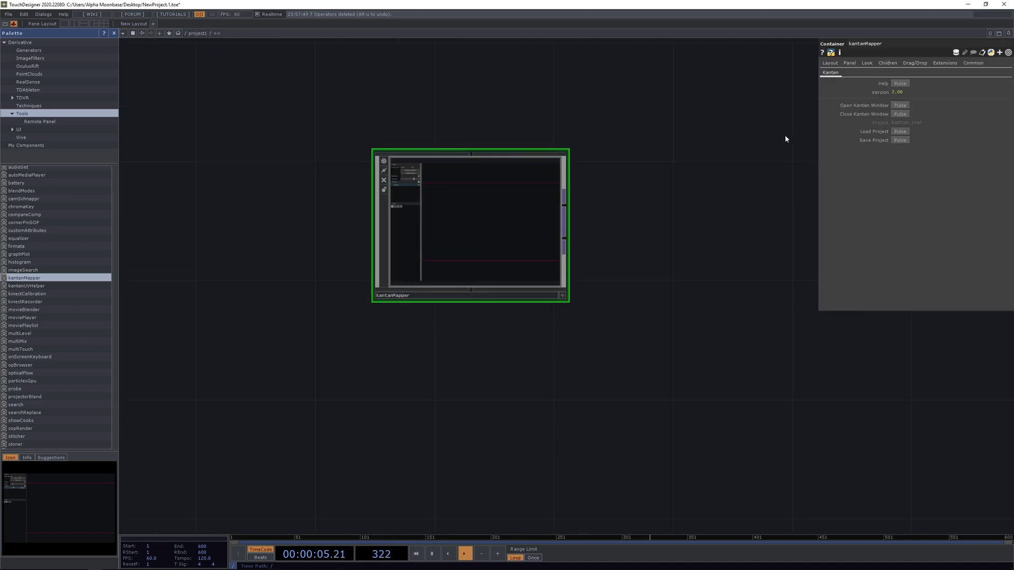
{"action": "left_click", "coordinate": [895, 106]}
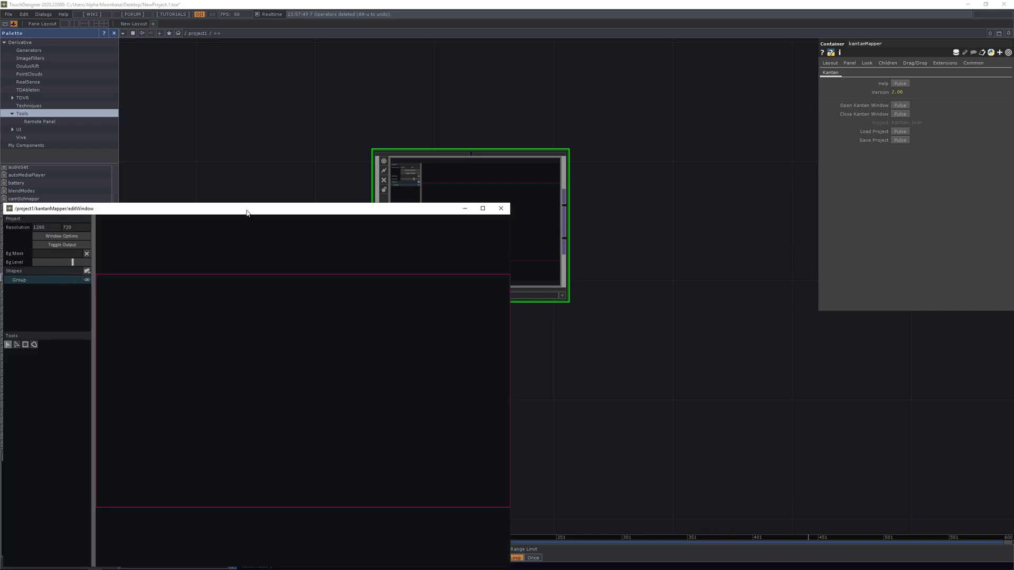
{"action": "left_click_drag", "start_coordinate": [247, 212], "coordinate": [407, 125]}
Draw a four-cornered freeform shape across the canvas and a tall rectangle of about 251 by 570 beside it.
{"action": "left_click", "coordinate": [194, 258]}
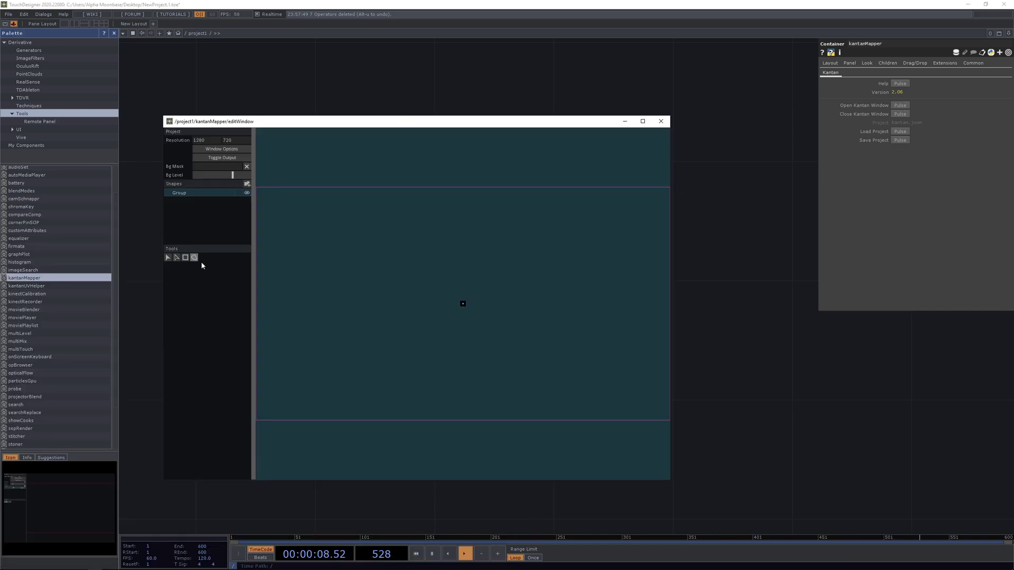
{"action": "left_click", "coordinate": [373, 218]}
{"action": "left_click", "coordinate": [308, 312]}
{"action": "left_click", "coordinate": [438, 362]}
{"action": "left_click", "coordinate": [524, 280]}
{"action": "left_click", "coordinate": [373, 218]}
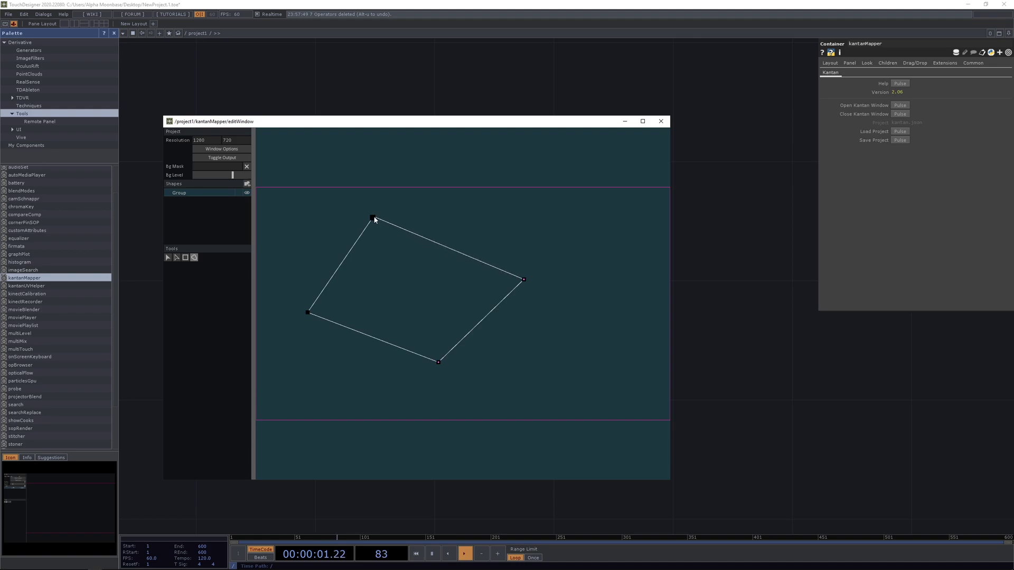
{"action": "left_click", "coordinate": [374, 218]}
{"action": "left_click", "coordinate": [185, 257]}
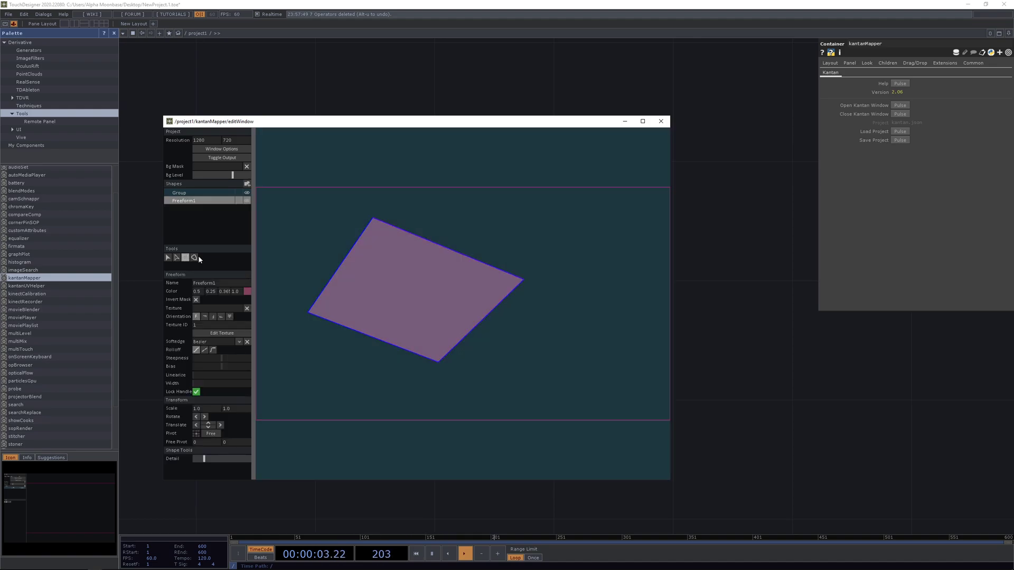
{"action": "left_click_drag", "start_coordinate": [554, 210], "coordinate": [637, 395]}
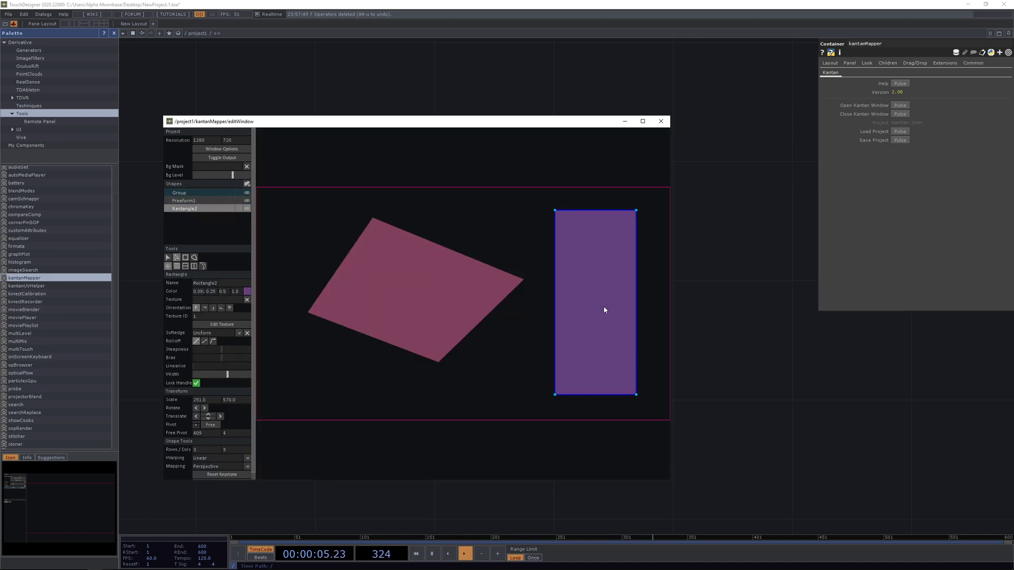
Select the freeform shape and the rectangle in turn to compare their Texture ID settings.
{"action": "left_click", "coordinate": [409, 289]}
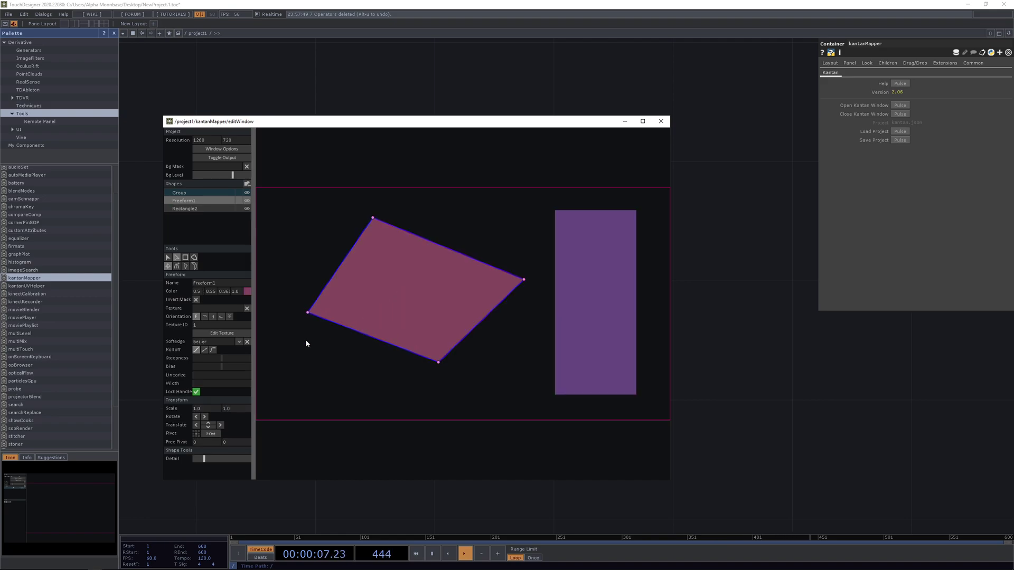
{"action": "left_click", "coordinate": [204, 324]}
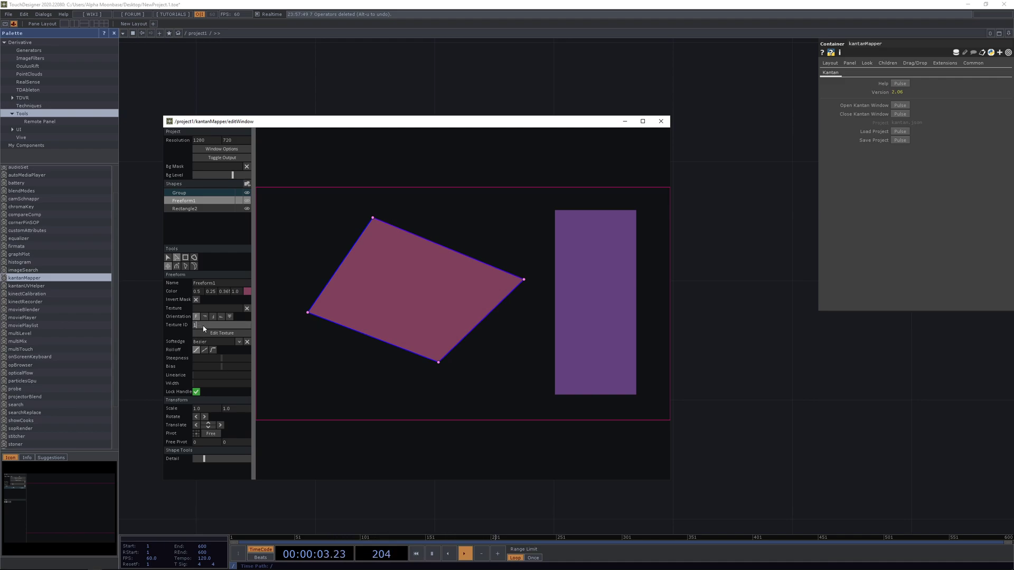
{"action": "left_click", "coordinate": [607, 315]}
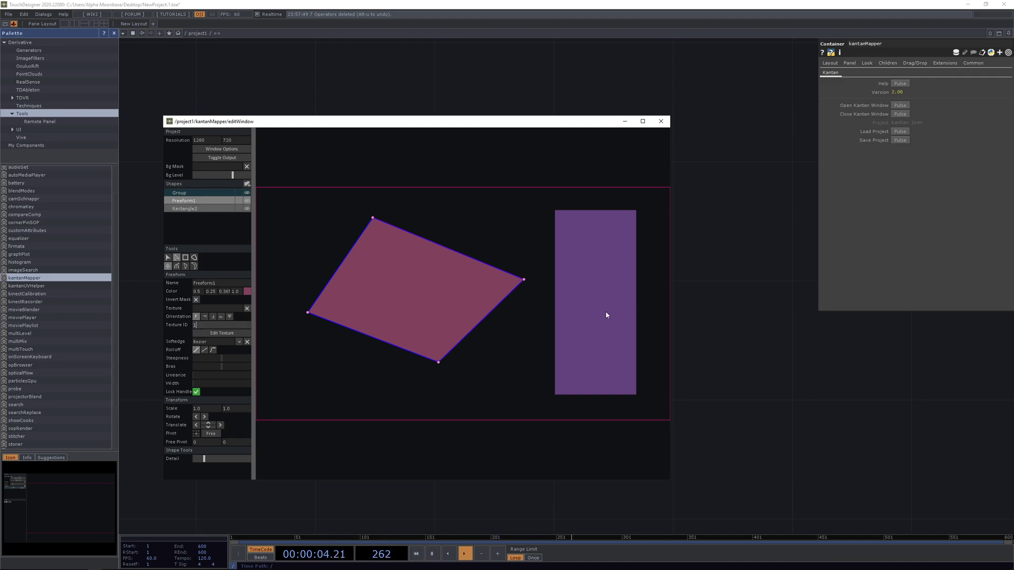
{"action": "left_click", "coordinate": [402, 310]}
{"action": "left_click", "coordinate": [575, 296]}
{"action": "left_click", "coordinate": [382, 299]}
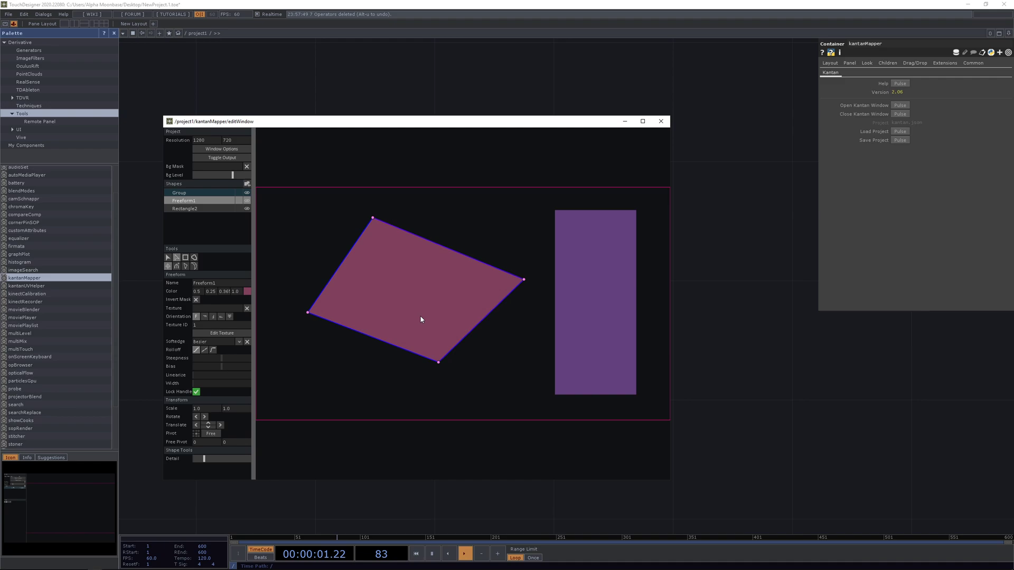
{"action": "left_click", "coordinate": [573, 301]}
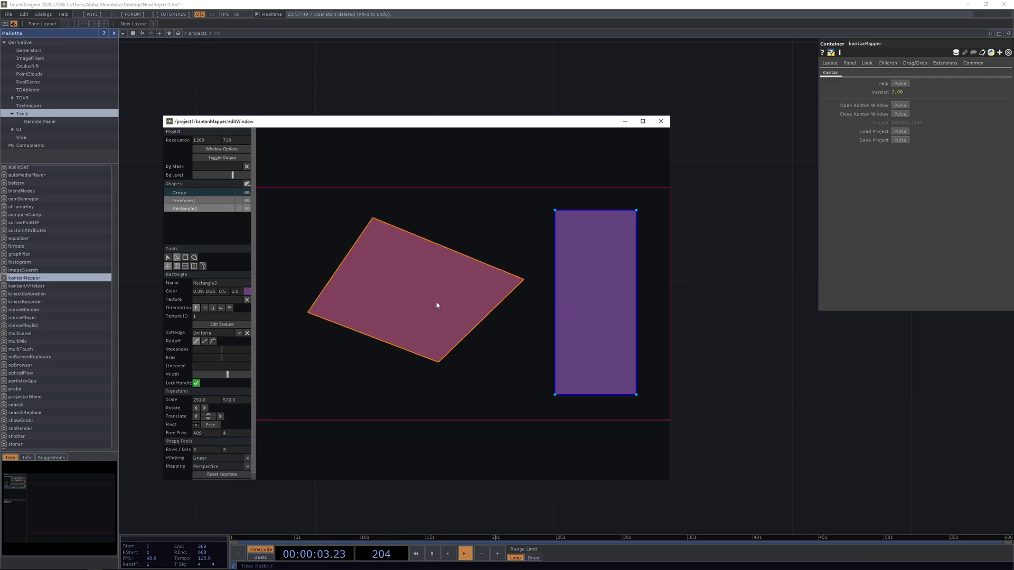
Move the Kantan window aside and set the rectangle's Texture ID to 2.
{"action": "left_click_drag", "start_coordinate": [393, 130], "coordinate": [235, 123]}
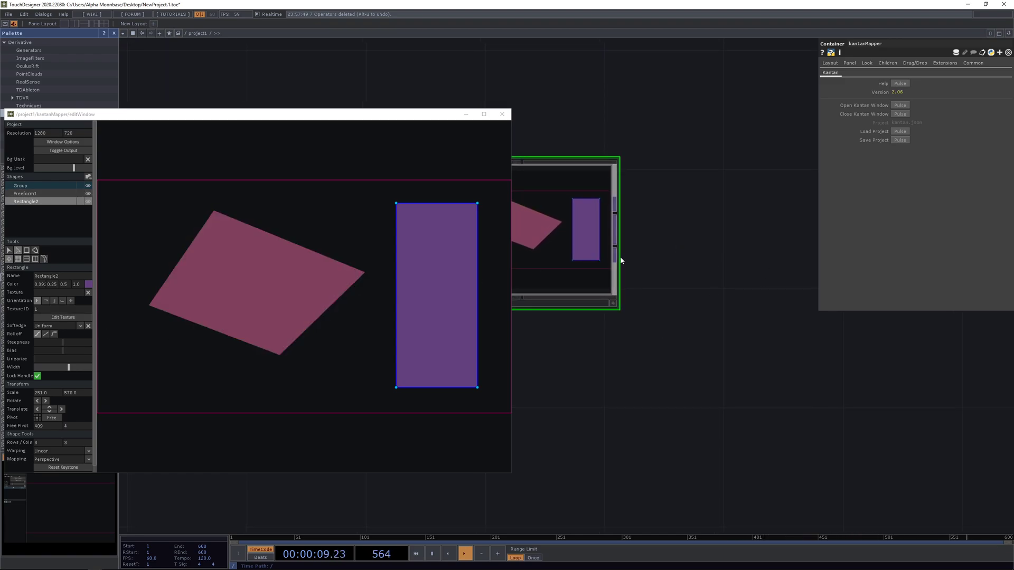
{"action": "left_click", "coordinate": [47, 311]}
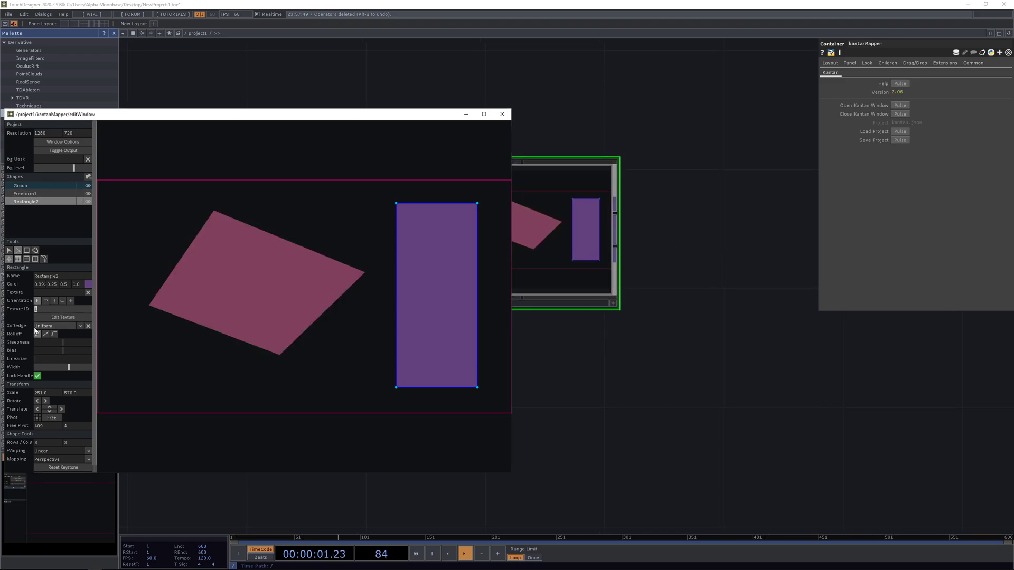
{"action": "key", "text": "Return"}
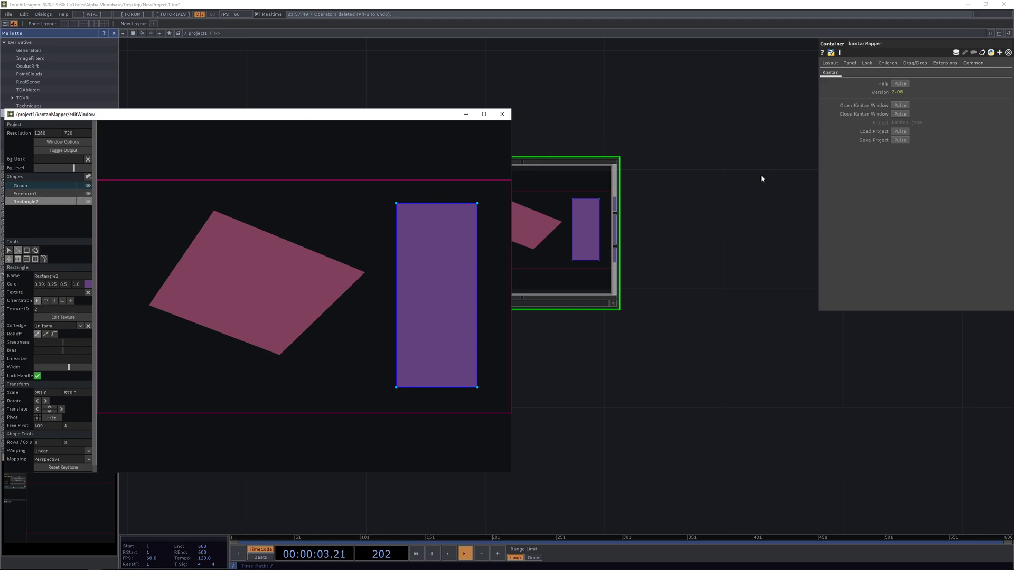
Shrink the Kantan window so that it no longer covers the kantanMapper node.
{"action": "scroll", "coordinate": [685, 205], "scroll_direction": "up", "scroll_amount": 3}
{"action": "mouse_move", "coordinate": [697, 264]}
{"action": "left_mouse_down"}
{"action": "mouse_move", "coordinate": [722, 255]}
{"action": "mouse_move", "coordinate": [699, 280]}
{"action": "left_mouse_up"}
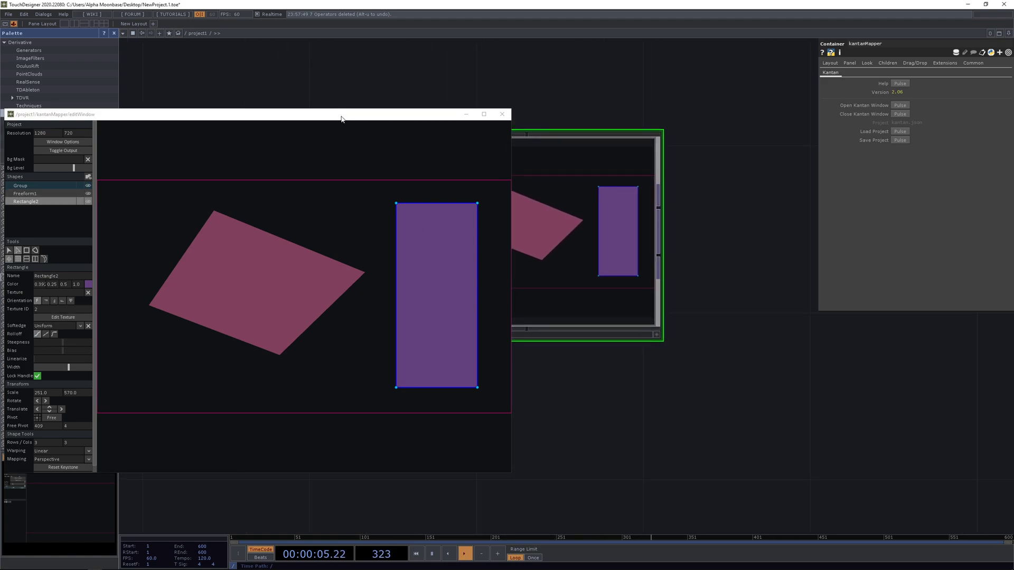
{"action": "left_click_drag", "start_coordinate": [510, 125], "coordinate": [360, 127]}
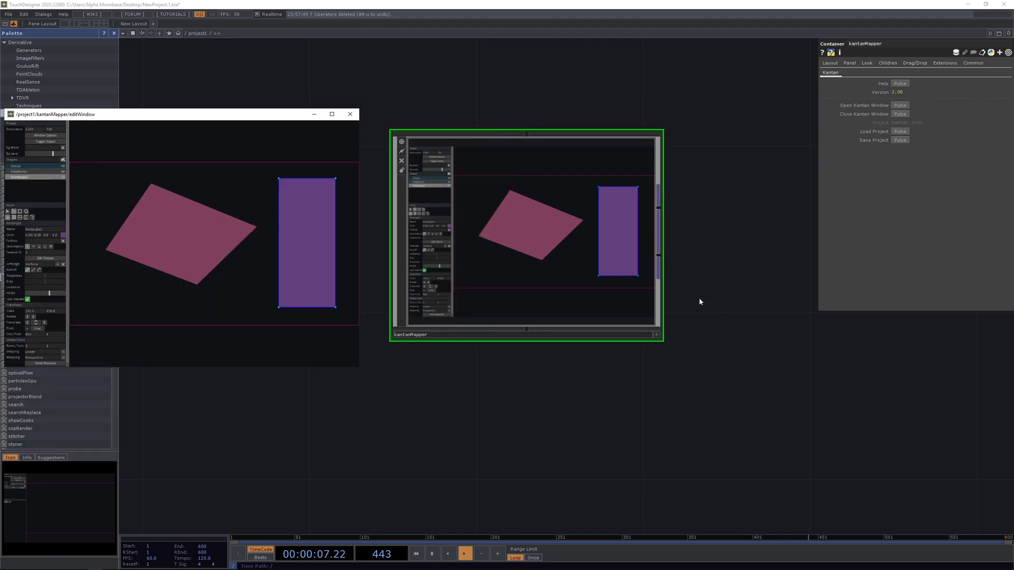
Connect a new Null TOP to the kantanMapper's lower output and place it below and beside the component.
{"action": "right_click", "coordinate": [659, 257]}
{"action": "left_click", "coordinate": [632, 236]}
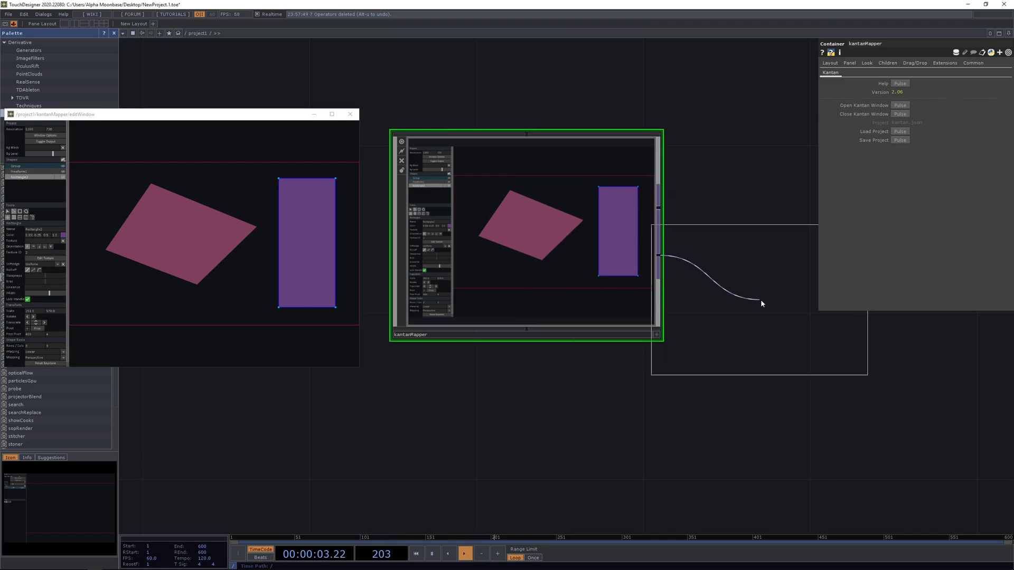
{"action": "left_click", "coordinate": [873, 388]}
{"action": "left_click_drag", "start_coordinate": [593, 391], "coordinate": [425, 322]}
{"action": "middle_click_drag", "start_coordinate": [728, 314], "coordinate": [784, 319]}
{"action": "left_click_drag", "start_coordinate": [910, 353], "coordinate": [876, 324]}
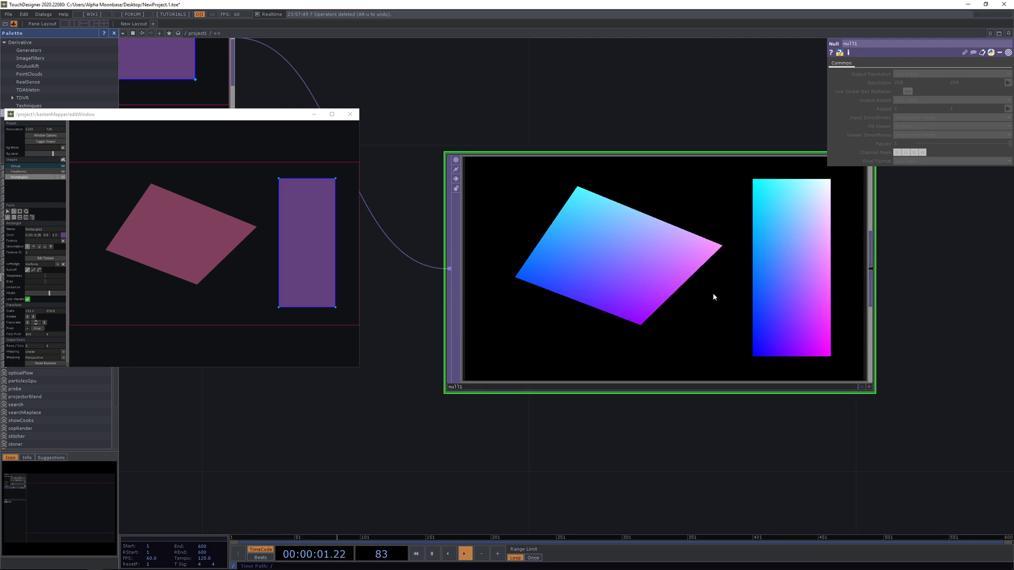
Activate the Null's viewer and turn on Display Pixel Values in it.
{"action": "scroll", "coordinate": [713, 294], "scroll_direction": "up", "scroll_amount": 2}
{"action": "left_click", "coordinate": [933, 426]}
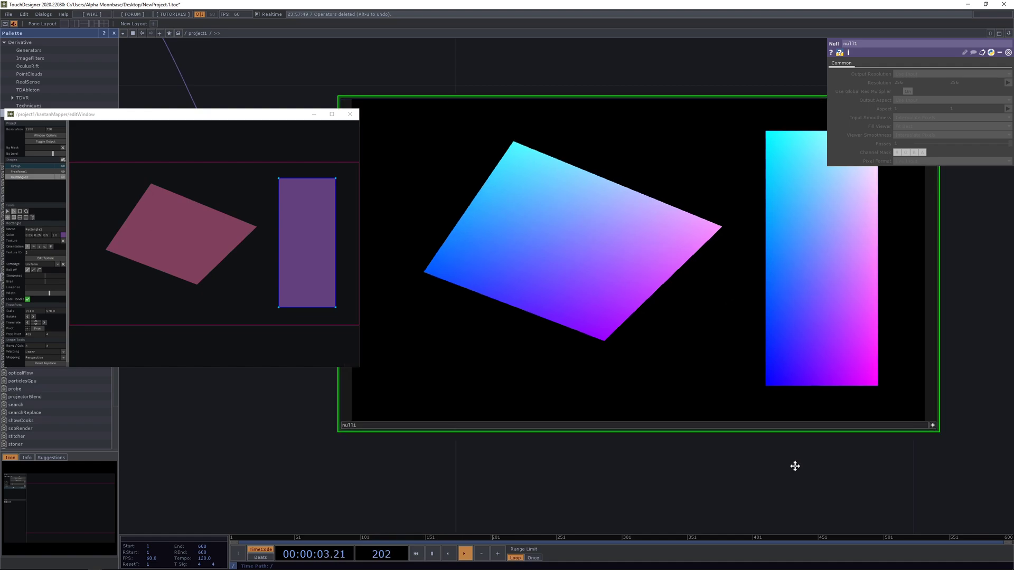
{"action": "left_click_drag", "start_coordinate": [794, 466], "coordinate": [794, 485]}
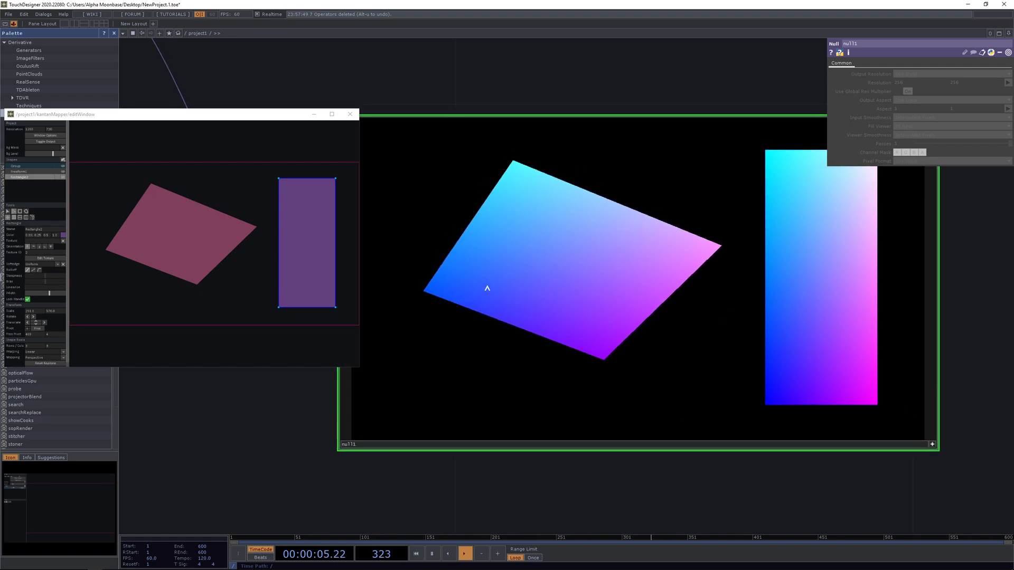
{"action": "right_click", "coordinate": [499, 317]}
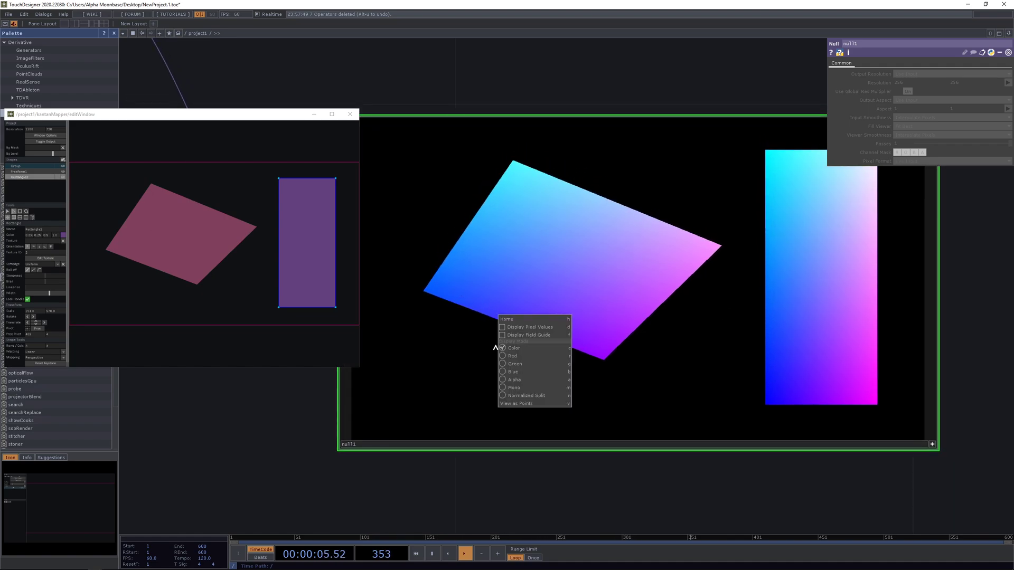
{"action": "left_click", "coordinate": [517, 328]}
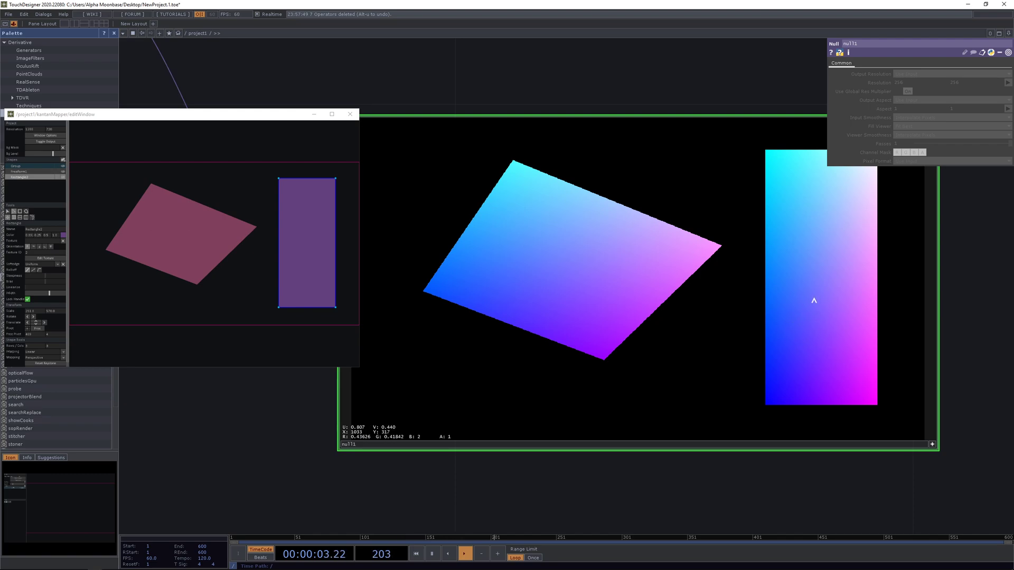
Enlarge the Kantan window, compare the Texture IDs of the freeform and rectangle, and restore the window size.
{"action": "left_click", "coordinate": [139, 247]}
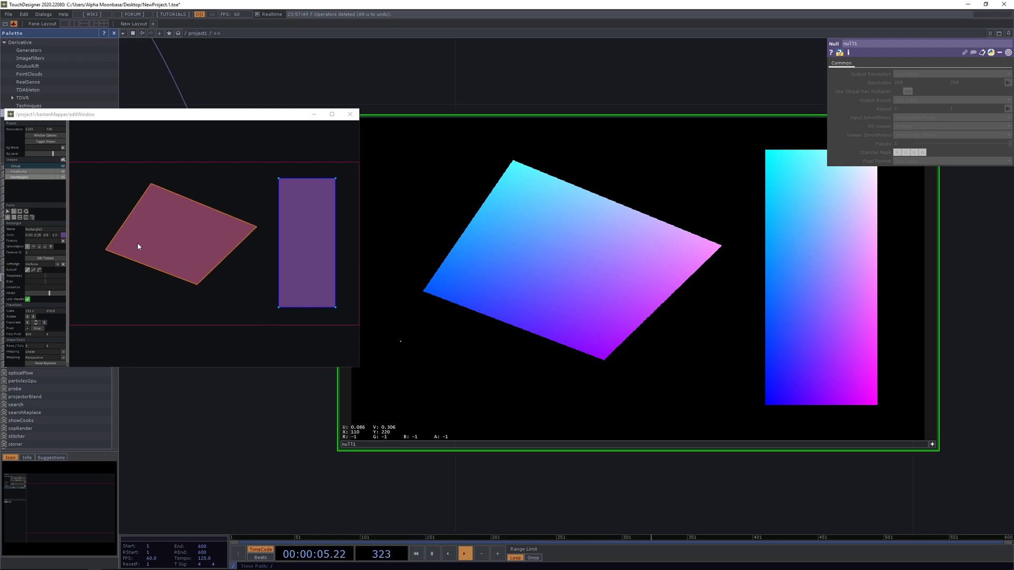
{"action": "left_click", "coordinate": [332, 115]}
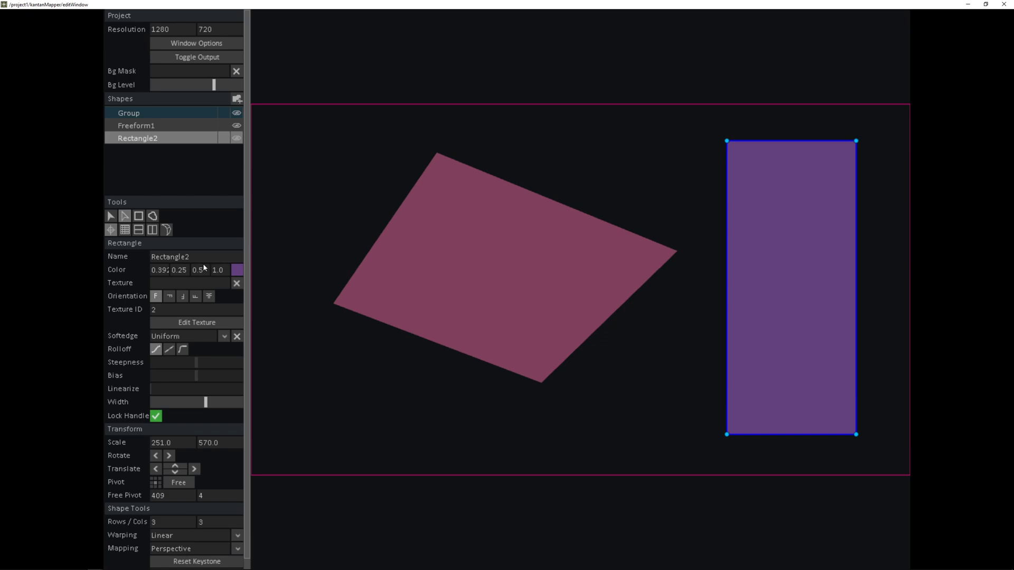
{"action": "left_click", "coordinate": [377, 308]}
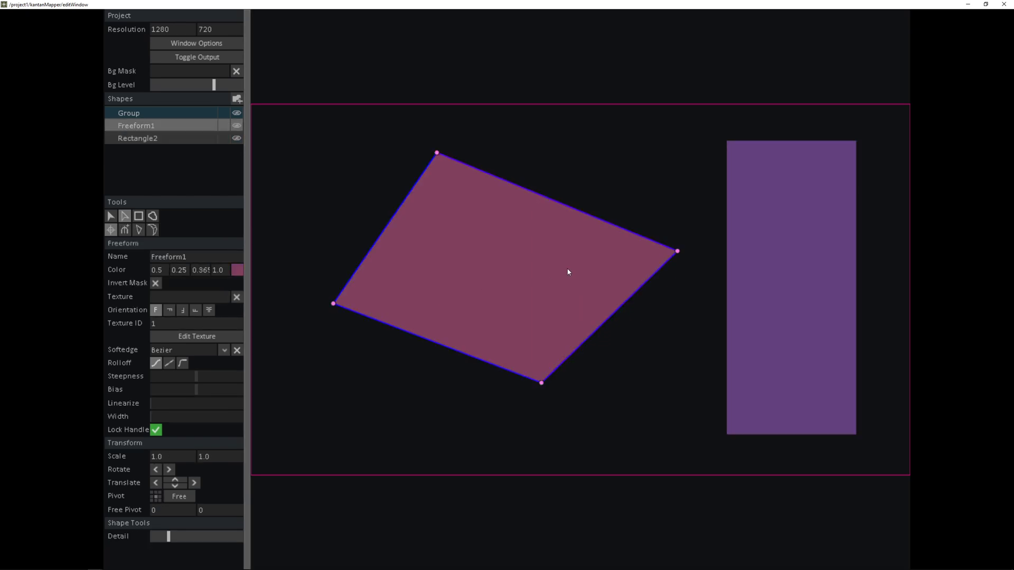
{"action": "left_click", "coordinate": [776, 271]}
{"action": "left_click", "coordinate": [478, 285]}
{"action": "left_click", "coordinate": [746, 300]}
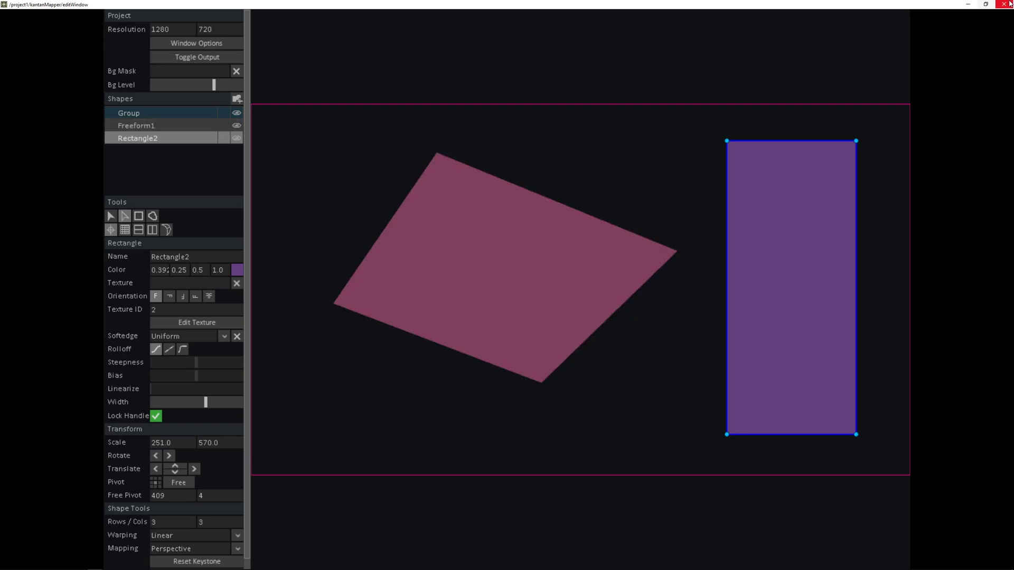
{"action": "left_click", "coordinate": [986, 4]}
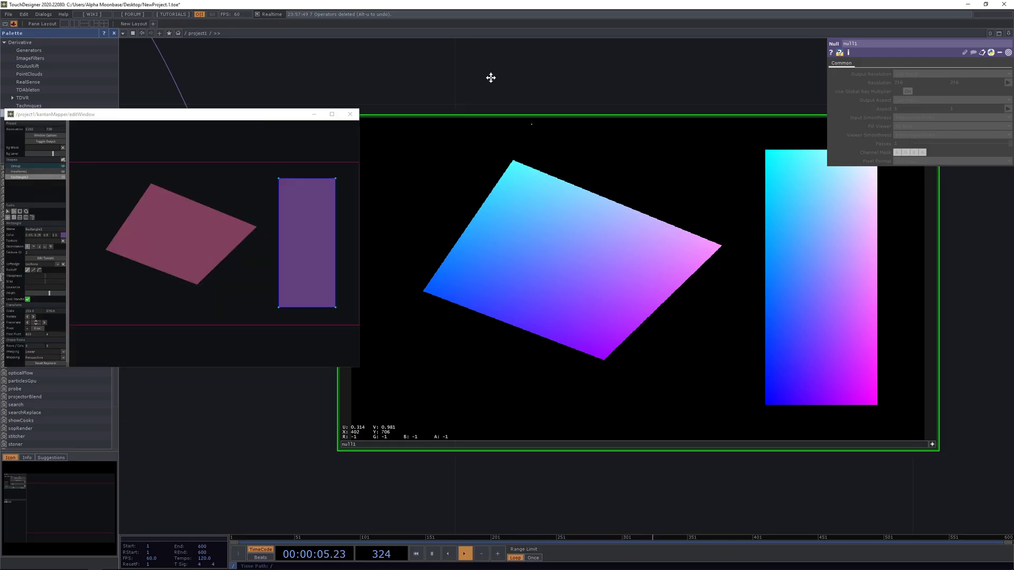
Try Texture ID 3 on the rectangle and set it back to 2.
{"action": "left_click_drag", "start_coordinate": [491, 78], "coordinate": [498, 89]}
{"action": "left_click", "coordinate": [175, 234]}
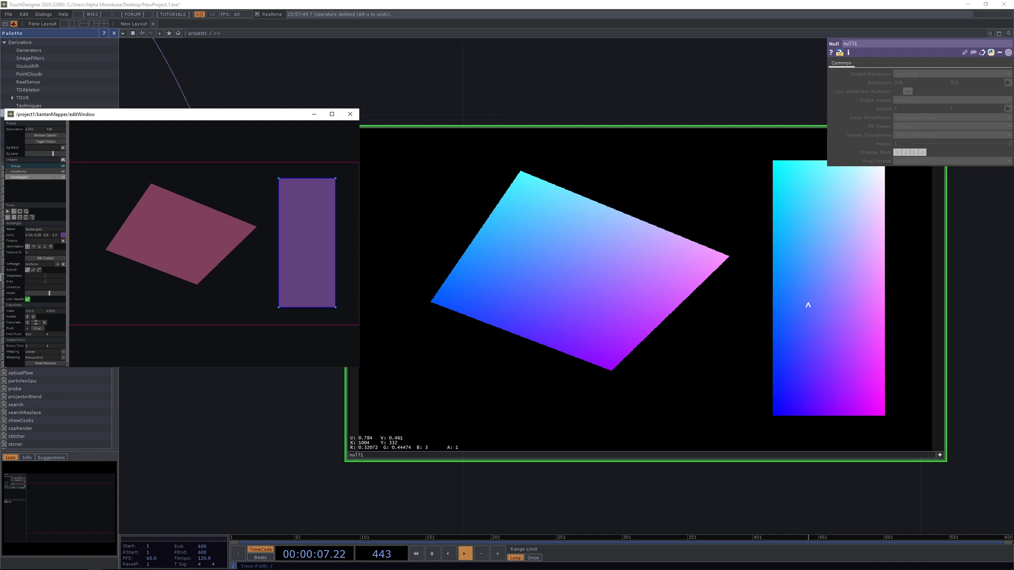
{"action": "left_click", "coordinate": [33, 253]}
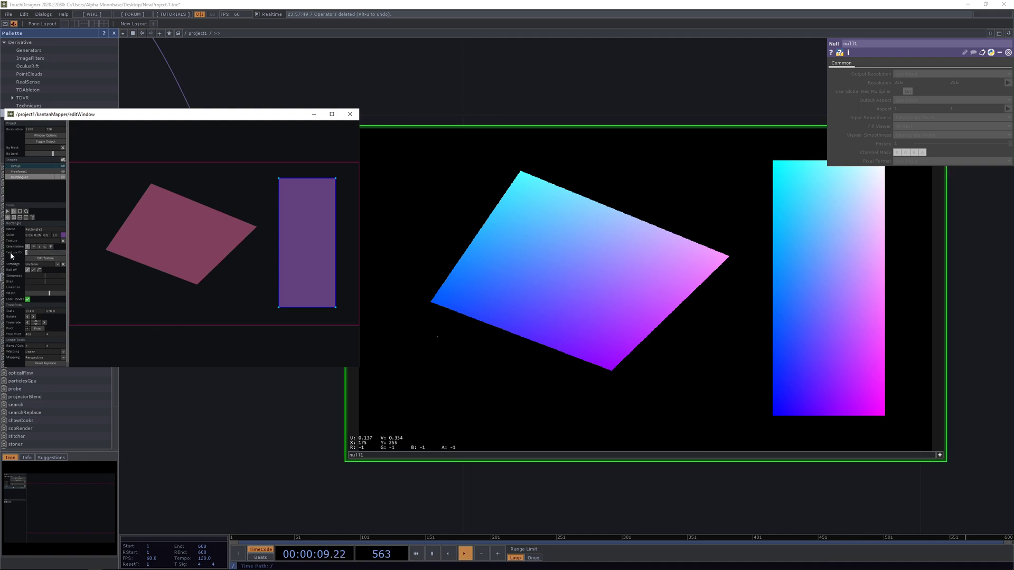
{"action": "type", "text": "2"}
{"action": "key", "text": "Return"}
Close the Kantan window and deactivate the Null's viewer.
{"action": "left_click", "coordinate": [353, 114]}
{"action": "left_click_drag", "start_coordinate": [351, 83], "coordinate": [394, 140]}
{"action": "scroll", "coordinate": [394, 140], "scroll_direction": "down", "scroll_amount": 5}
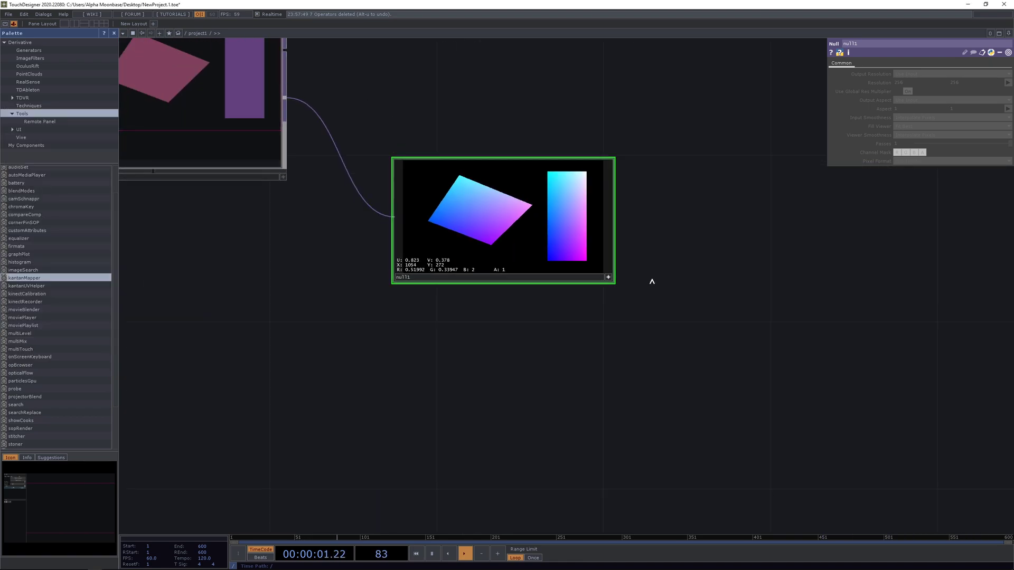
{"action": "left_click", "coordinate": [609, 278]}
{"action": "left_click_drag", "start_coordinate": [531, 343], "coordinate": [571, 447]}
{"action": "left_click_drag", "start_coordinate": [563, 361], "coordinate": [564, 278]}
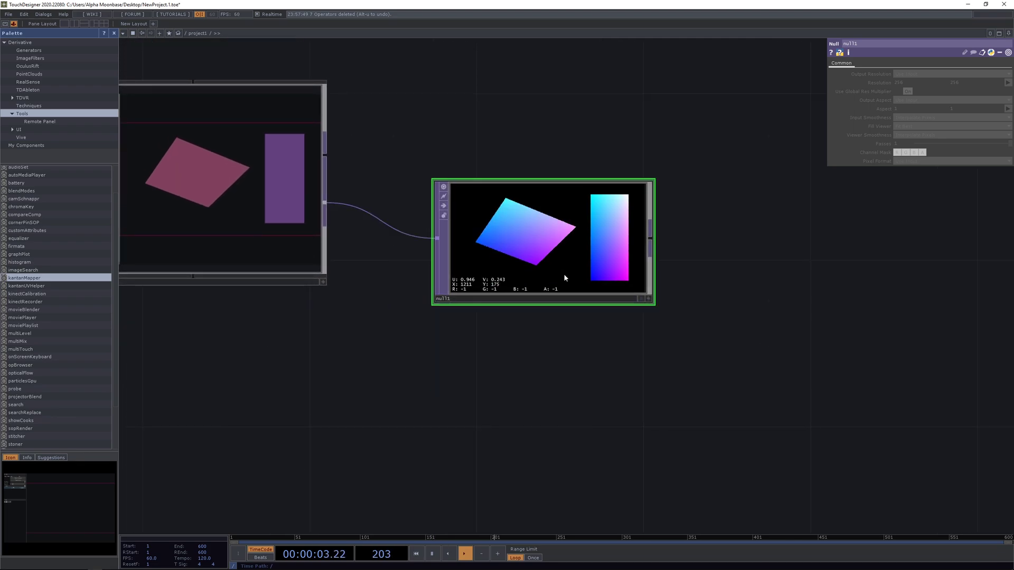
{"action": "scroll", "coordinate": [430, 212], "scroll_direction": "up", "scroll_amount": 5}
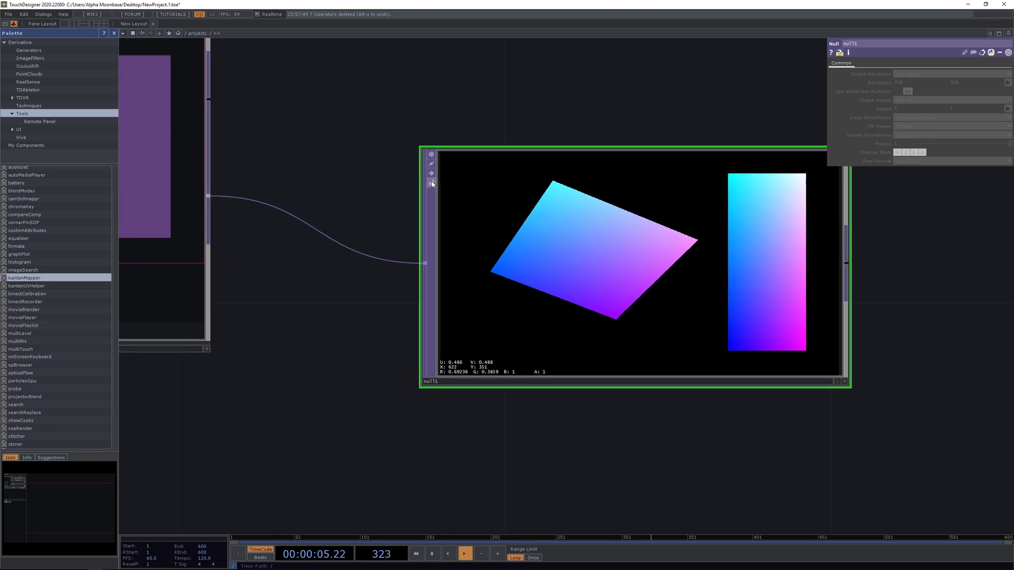
Lock the Null TOP's output and turn off cooking on the kantanMapper component.
{"action": "left_click", "coordinate": [432, 183]}
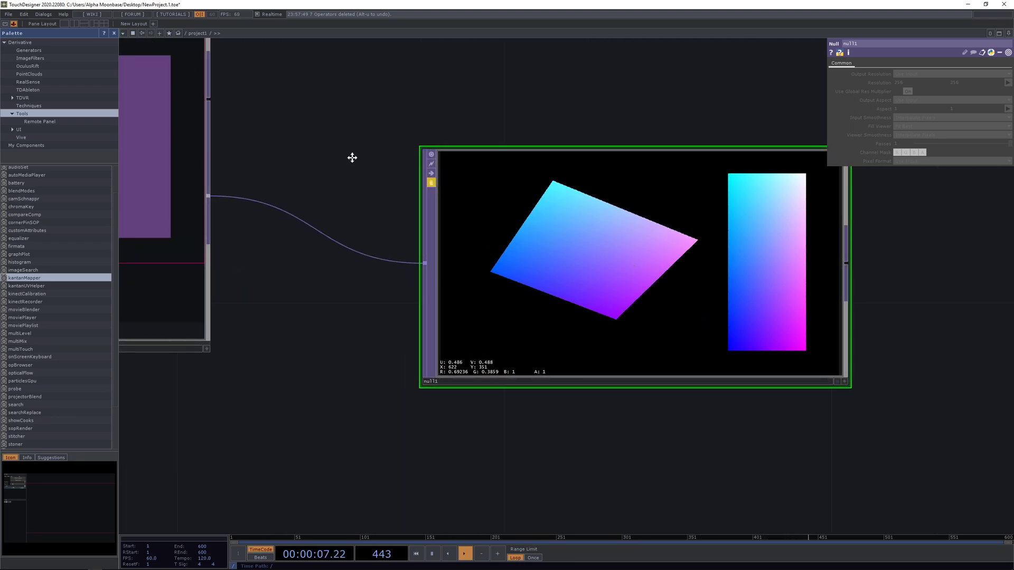
{"action": "left_click_drag", "start_coordinate": [351, 157], "coordinate": [672, 252]}
{"action": "scroll", "coordinate": [672, 251], "scroll_direction": "down", "scroll_amount": 5}
{"action": "left_click", "coordinate": [495, 239]}
{"action": "scroll", "coordinate": [495, 239], "scroll_direction": "up", "scroll_amount": 2}
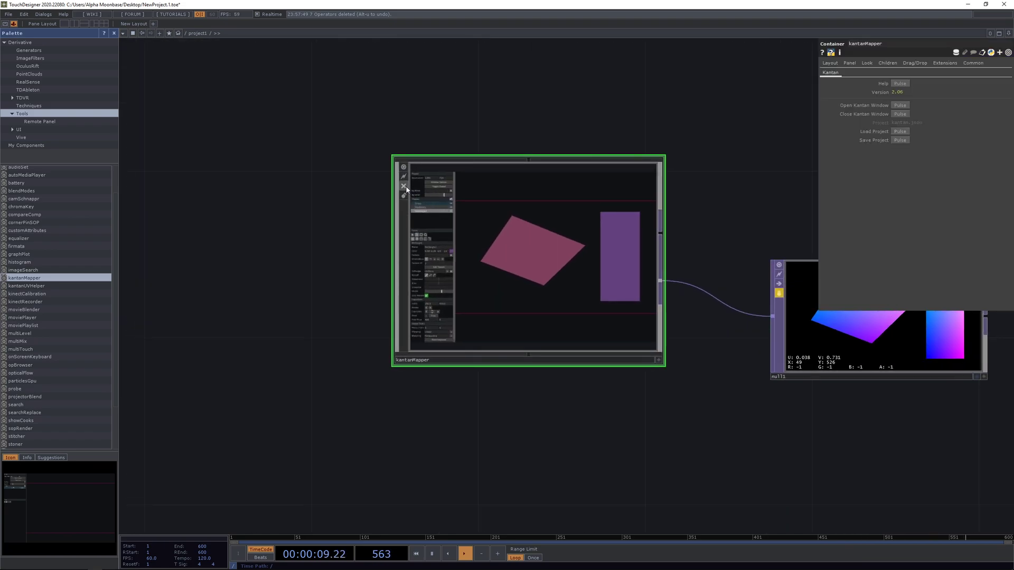
{"action": "left_click", "coordinate": [405, 187]}
Add the kantanUVHelper component from the palette tools to the network, beyond the Null TOP.
{"action": "left_click_drag", "start_coordinate": [490, 147], "coordinate": [180, 89]}
{"action": "left_click_drag", "start_coordinate": [635, 308], "coordinate": [635, 266]}
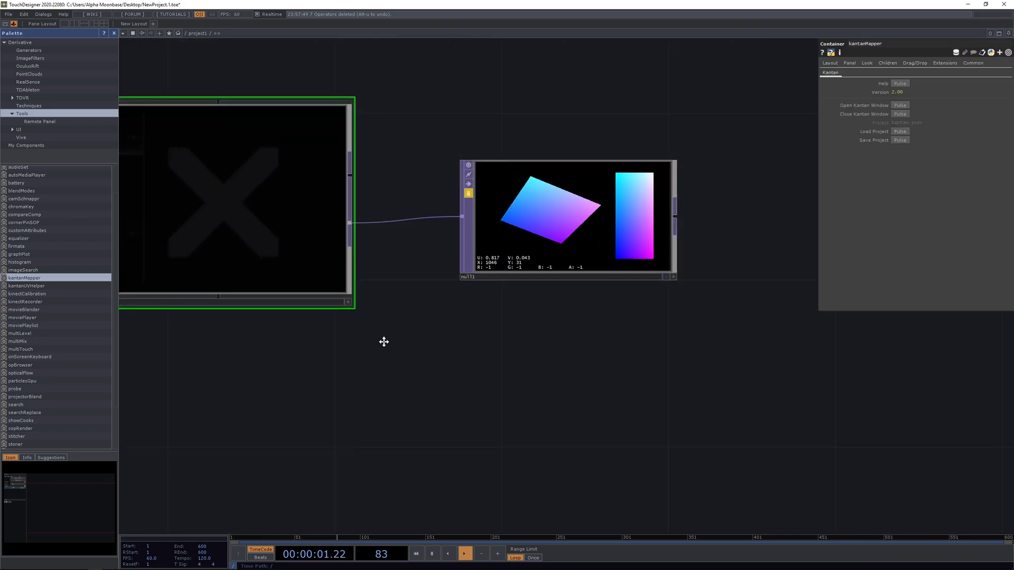
{"action": "left_click_drag", "start_coordinate": [384, 342], "coordinate": [575, 376]}
{"action": "left_click_drag", "start_coordinate": [693, 373], "coordinate": [717, 409]}
{"action": "left_click_drag", "start_coordinate": [618, 381], "coordinate": [377, 312]}
{"action": "scroll", "coordinate": [426, 326], "scroll_direction": "down", "scroll_amount": 2}
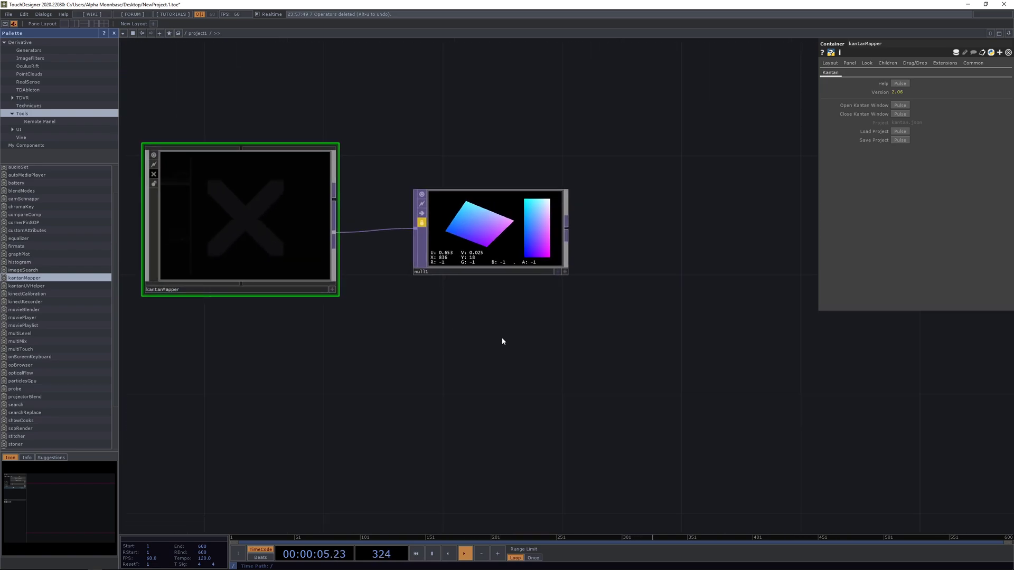
{"action": "left_click_drag", "start_coordinate": [502, 341], "coordinate": [396, 312]}
{"action": "left_click", "coordinate": [21, 288]}
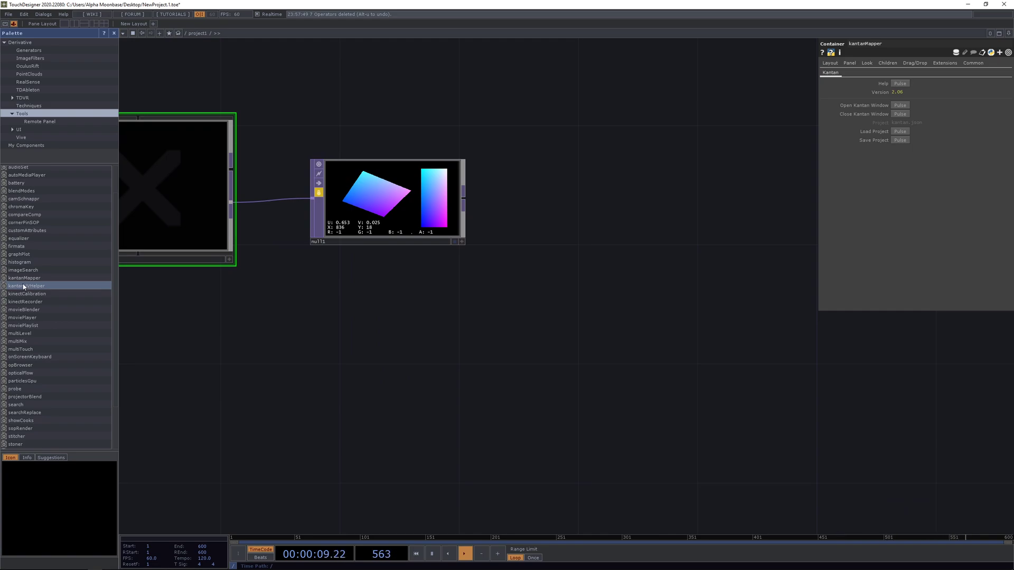
{"action": "left_click_drag", "start_coordinate": [28, 289], "coordinate": [600, 227]}
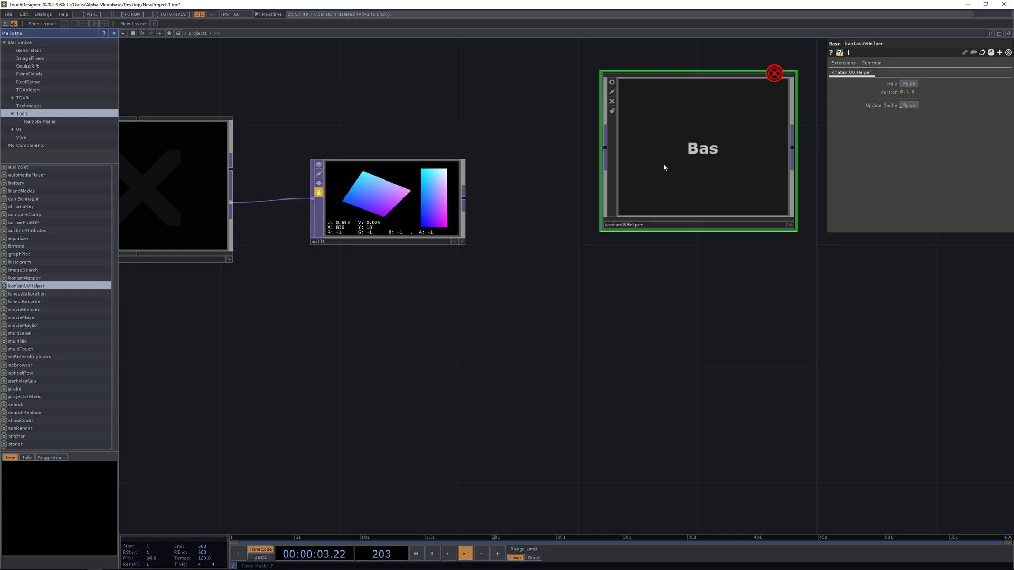
Go inside kantanUVHelper and cut the glslmulti1 TOP together with its docked shader DATs.
{"action": "left_click_drag", "start_coordinate": [670, 151], "coordinate": [617, 223]}
{"action": "scroll", "coordinate": [617, 223], "scroll_direction": "up", "scroll_amount": 2}
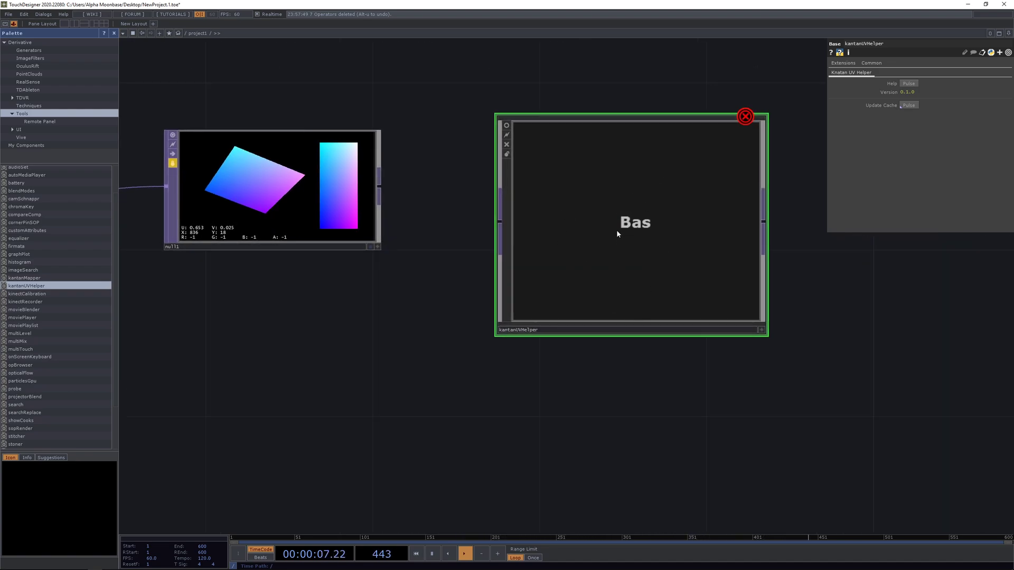
{"action": "left_click_drag", "start_coordinate": [616, 230], "coordinate": [605, 184]}
{"action": "scroll", "coordinate": [632, 163], "scroll_direction": "up", "scroll_amount": 2}
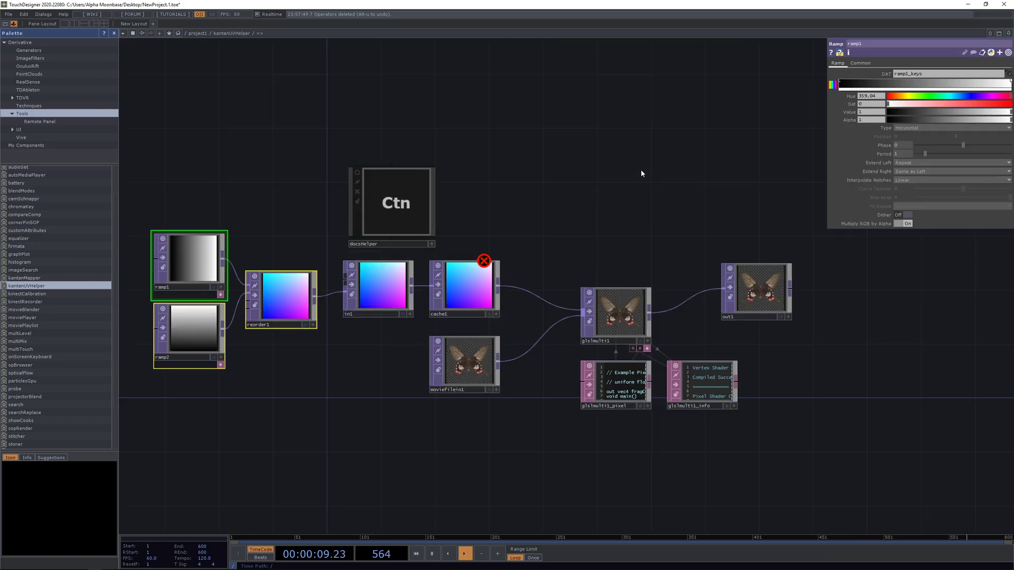
{"action": "scroll", "coordinate": [662, 233], "scroll_direction": "up", "scroll_amount": 3}
{"action": "scroll", "coordinate": [635, 268], "scroll_direction": "up", "scroll_amount": 3}
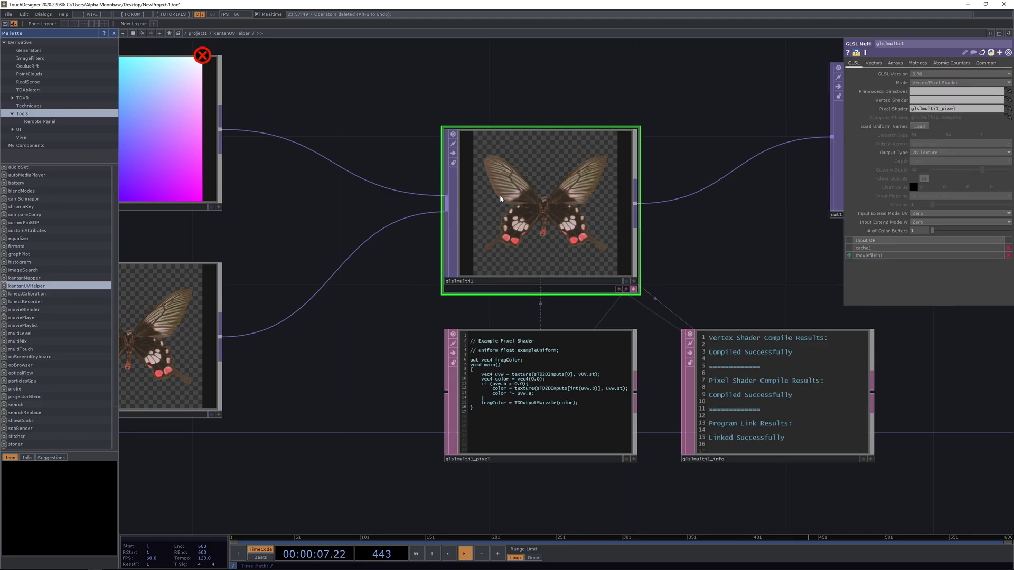
{"action": "right_click", "coordinate": [522, 198]}
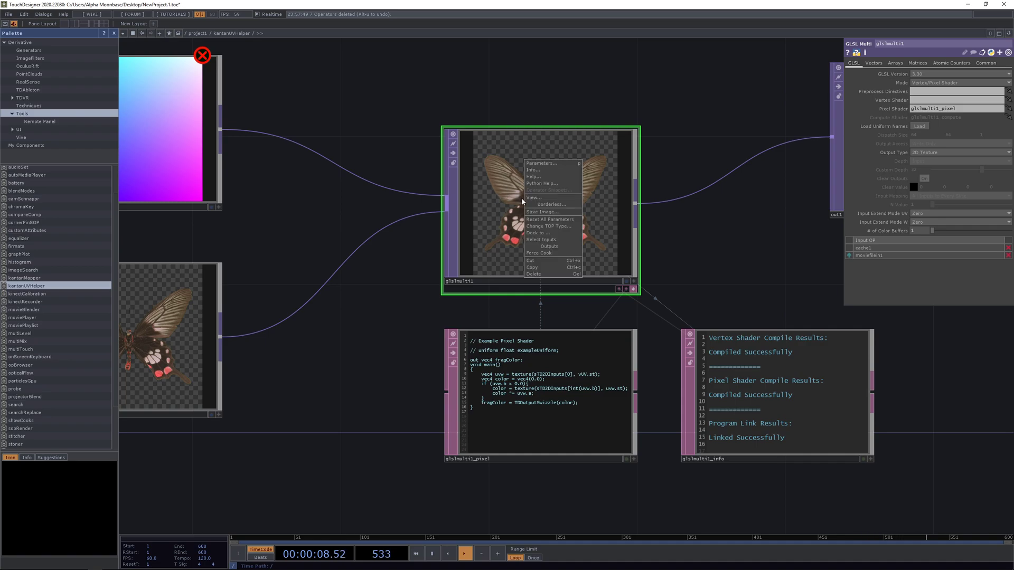
{"action": "left_click", "coordinate": [543, 264]}
Back in project1, replace kantanUVHelper with the pasted GLSL Multi TOP, placing it level with the Null.
{"action": "key", "text": "u"}
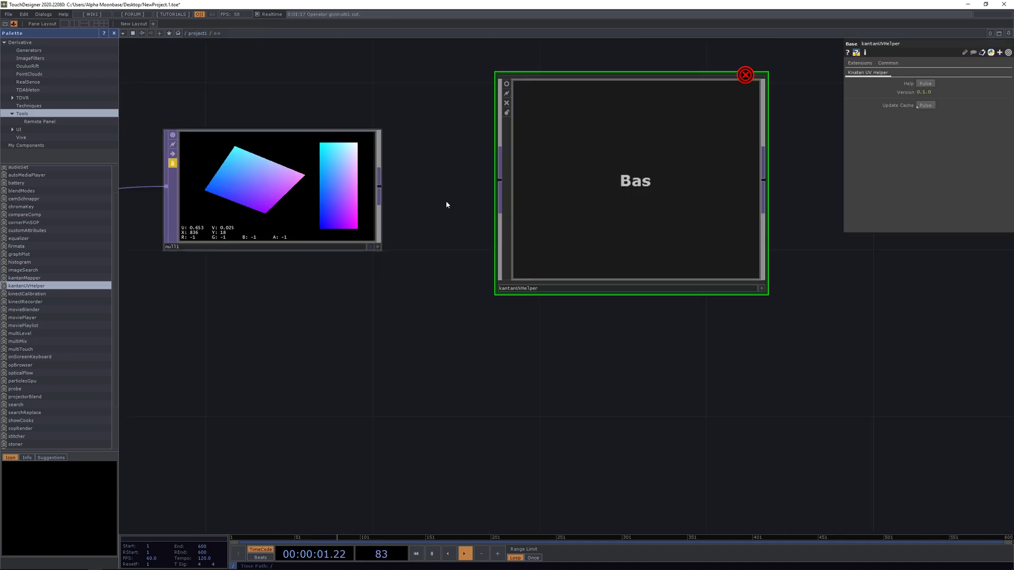
{"action": "key", "text": "Delete"}
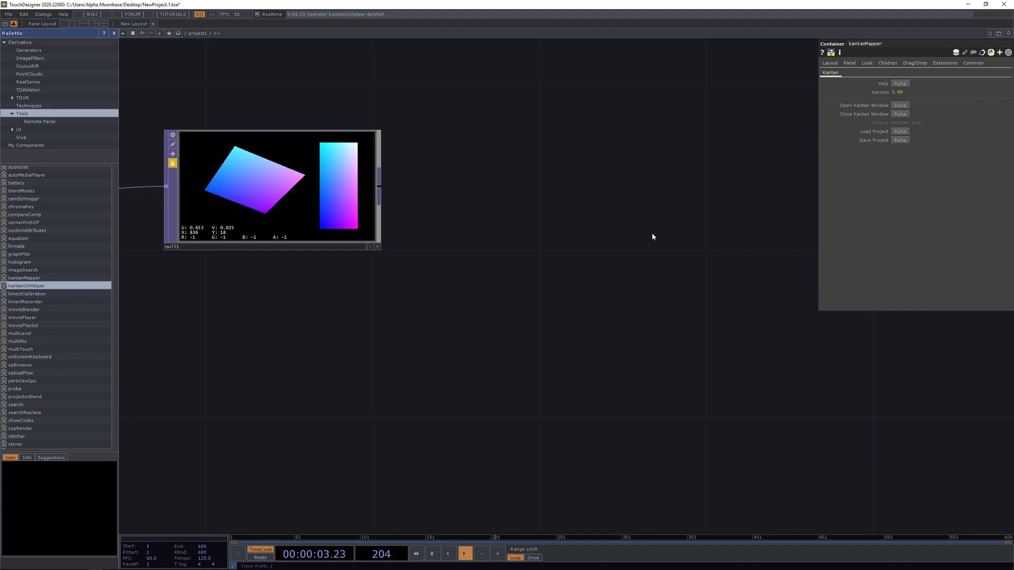
{"action": "right_click", "coordinate": [516, 190]}
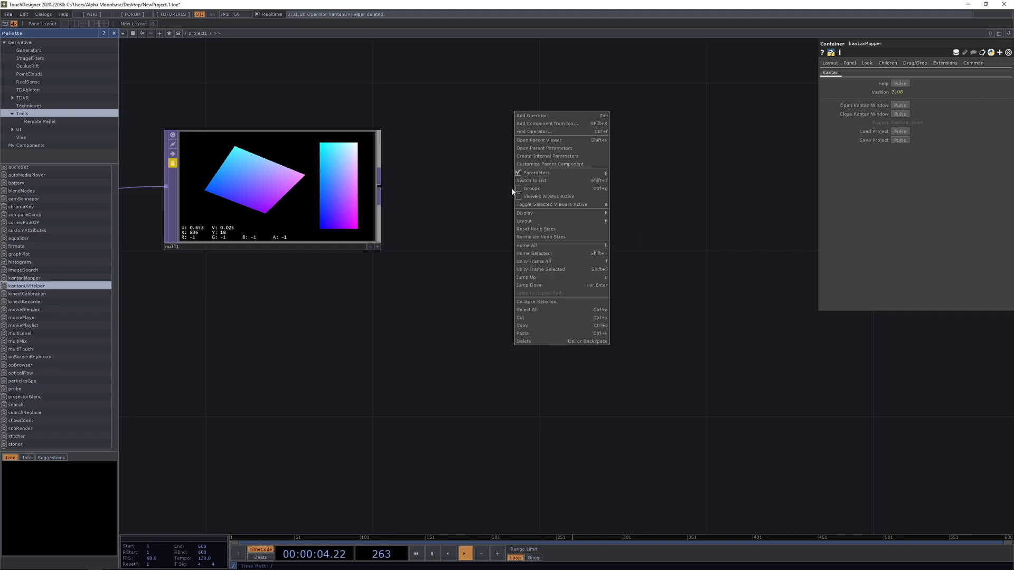
{"action": "left_click", "coordinate": [530, 334]}
{"action": "key", "text": "h"}
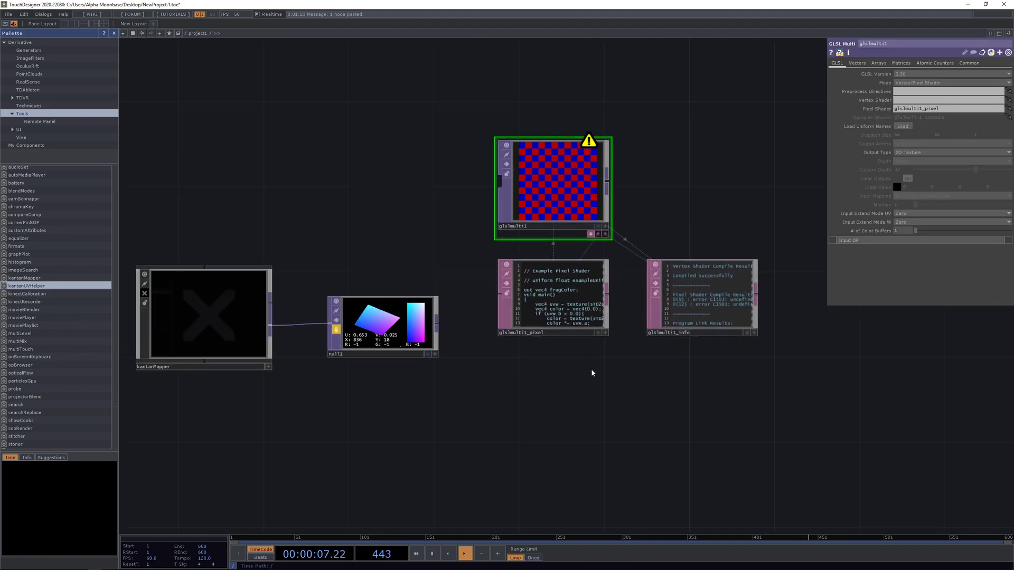
{"action": "left_click_drag", "start_coordinate": [546, 199], "coordinate": [542, 185]}
{"action": "left_click_drag", "start_coordinate": [504, 96], "coordinate": [545, 242]}
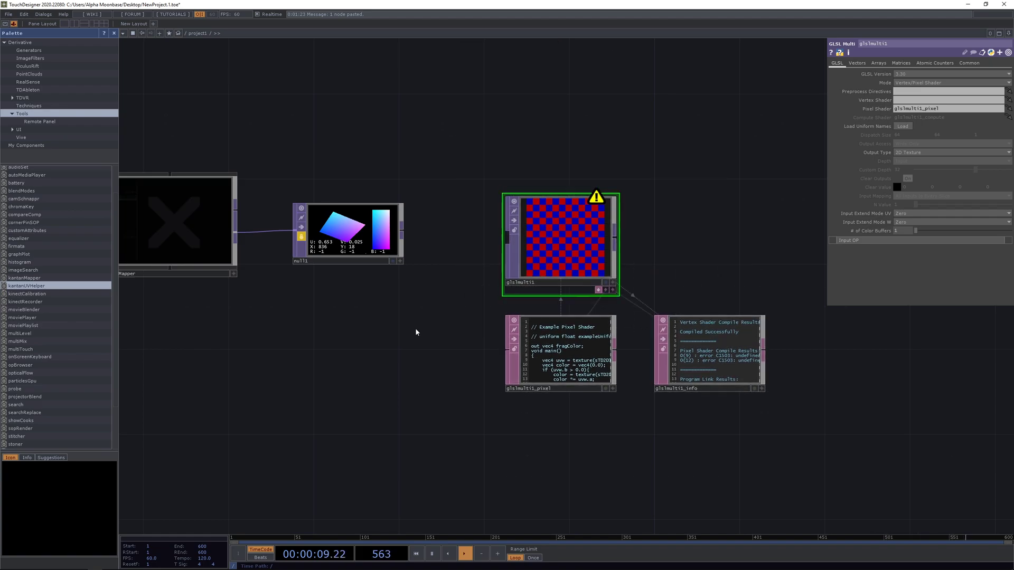
Connect the Null TOP to the first input of the GLSL Multi TOP and examine the shader output.
{"action": "left_click_drag", "start_coordinate": [420, 257], "coordinate": [415, 234]}
{"action": "scroll", "coordinate": [415, 233], "scroll_direction": "up", "scroll_amount": 2}
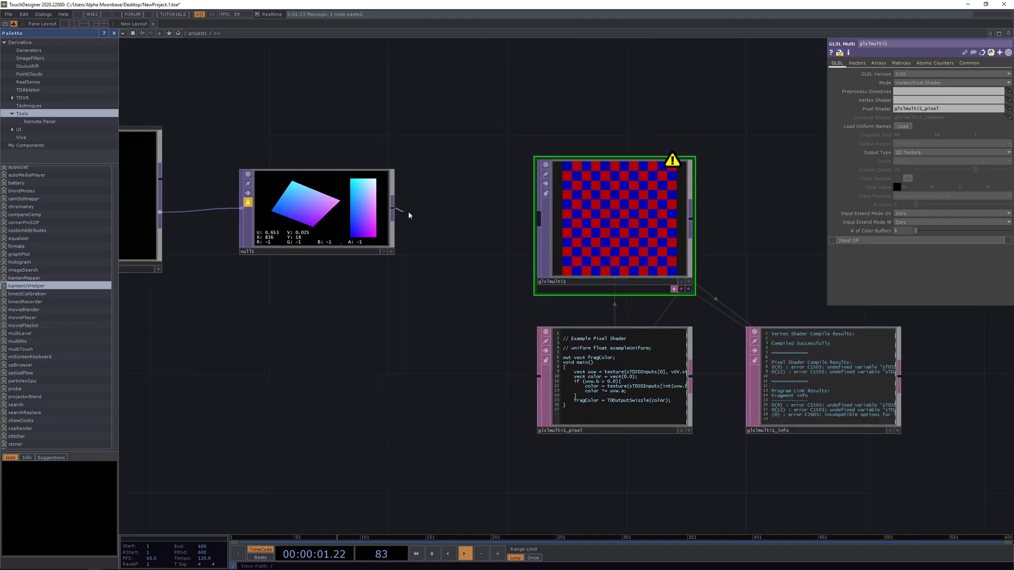
{"action": "left_click_drag", "start_coordinate": [506, 217], "coordinate": [532, 213]}
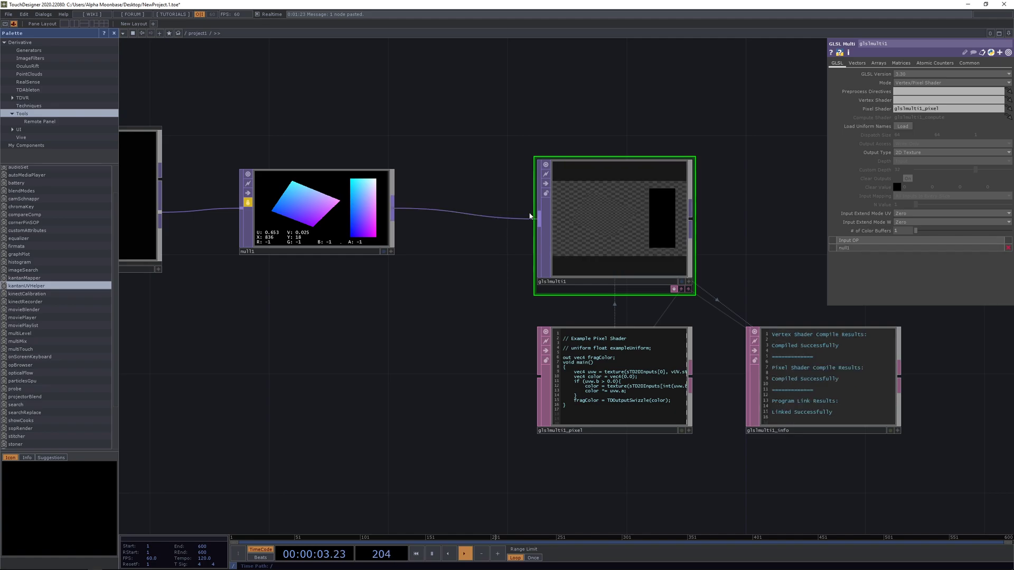
{"action": "scroll", "coordinate": [615, 235], "scroll_direction": "up", "scroll_amount": 2}
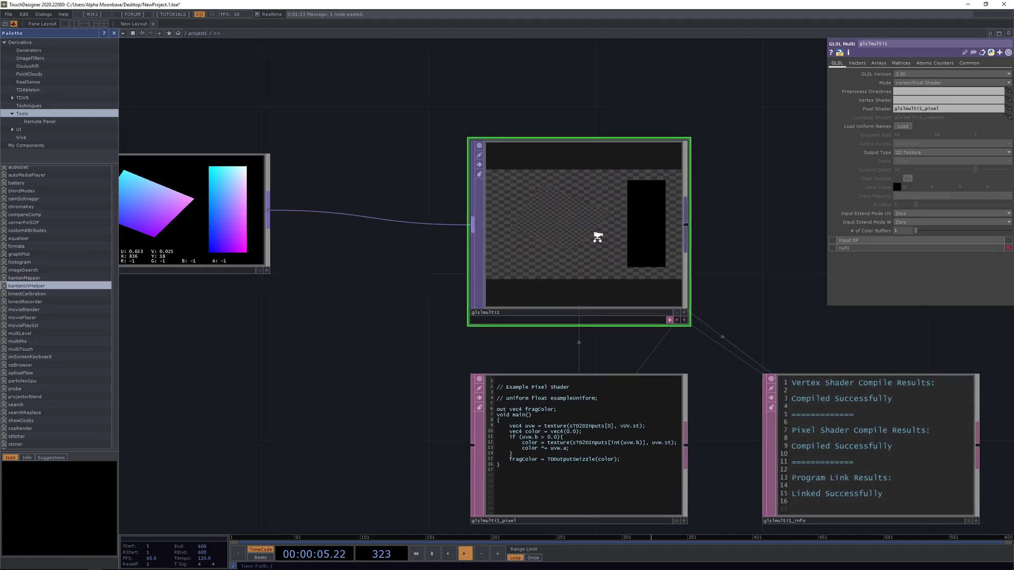
{"action": "scroll", "coordinate": [594, 236], "scroll_direction": "up", "scroll_amount": 3}
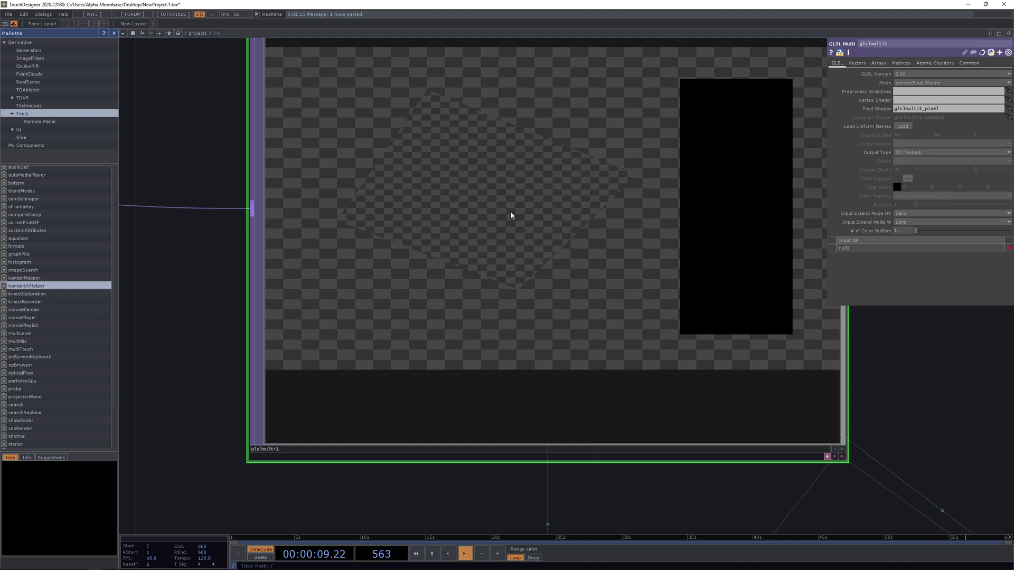
{"action": "scroll", "coordinate": [511, 215], "scroll_direction": "down", "scroll_amount": 6}
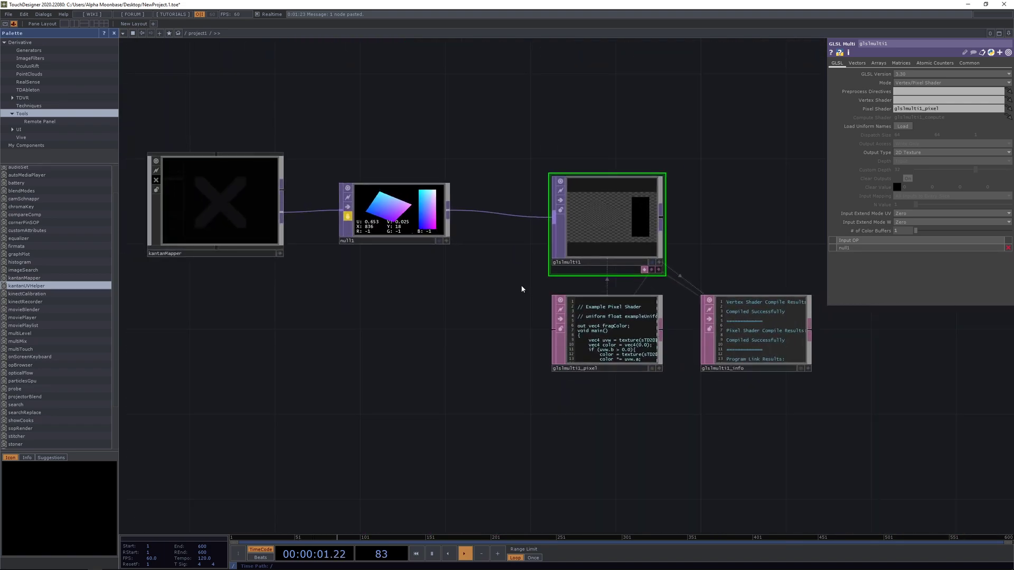
Add a Movie File In TOP below the Null TOP.
{"action": "scroll", "coordinate": [521, 289], "scroll_direction": "up", "scroll_amount": 2}
{"action": "left_click_drag", "start_coordinate": [500, 281], "coordinate": [549, 246]}
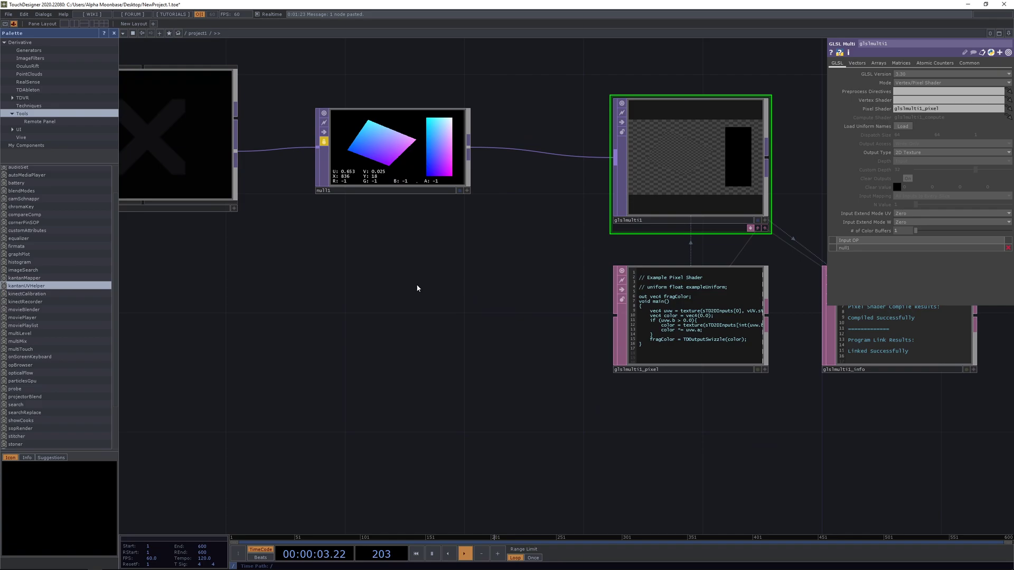
{"action": "key", "text": "Tab"}
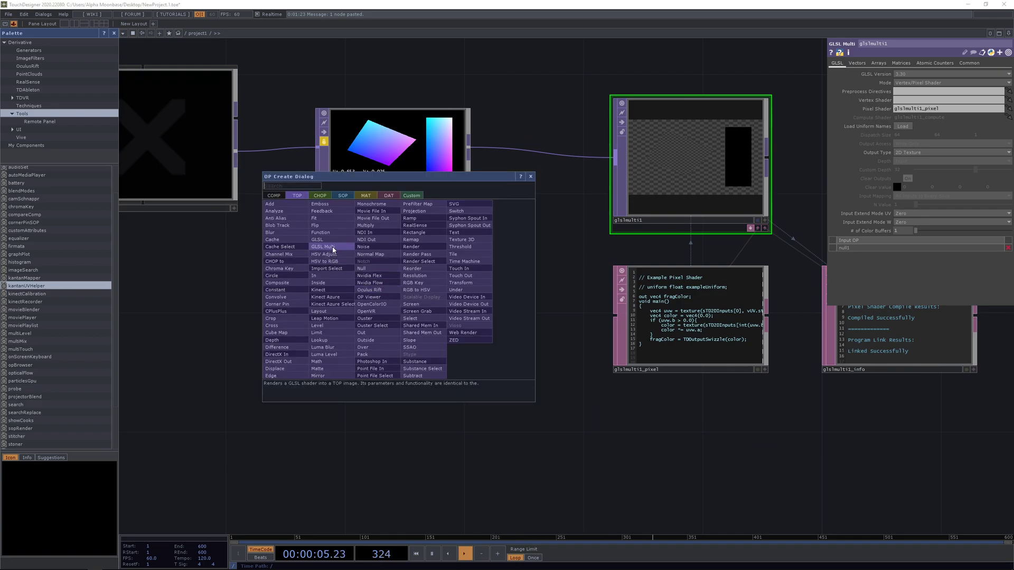
{"action": "type", "text": "movie"}
{"action": "left_click", "coordinate": [366, 212]}
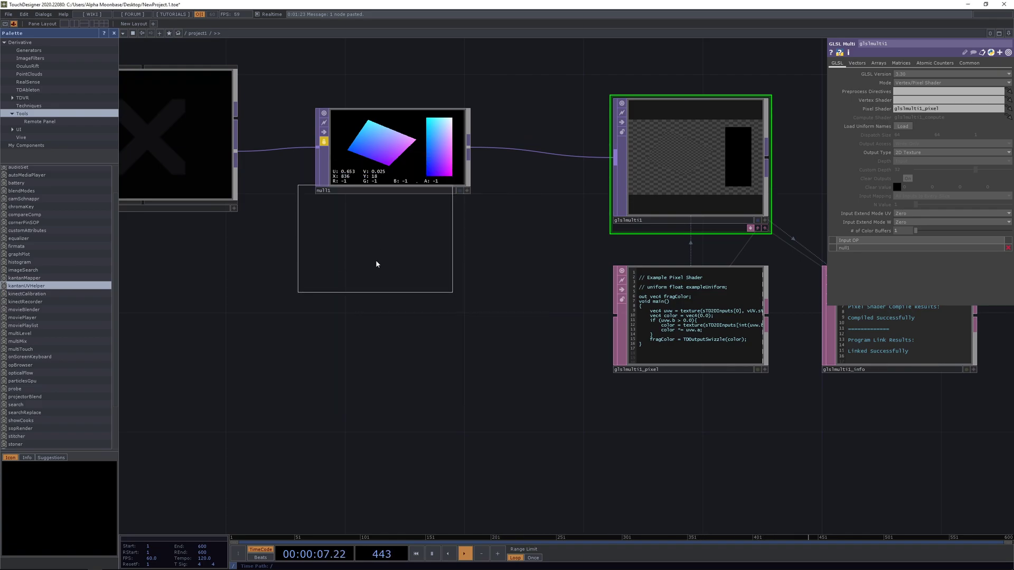
{"action": "left_click", "coordinate": [393, 322]}
Duplicate the Movie File In TOP below the original and load Movie.4.mp4 into the copy.
{"action": "left_click_drag", "start_coordinate": [506, 394], "coordinate": [505, 347]}
{"action": "key", "text": "ctrl+c"}
{"action": "key", "text": "ctrl+v"}
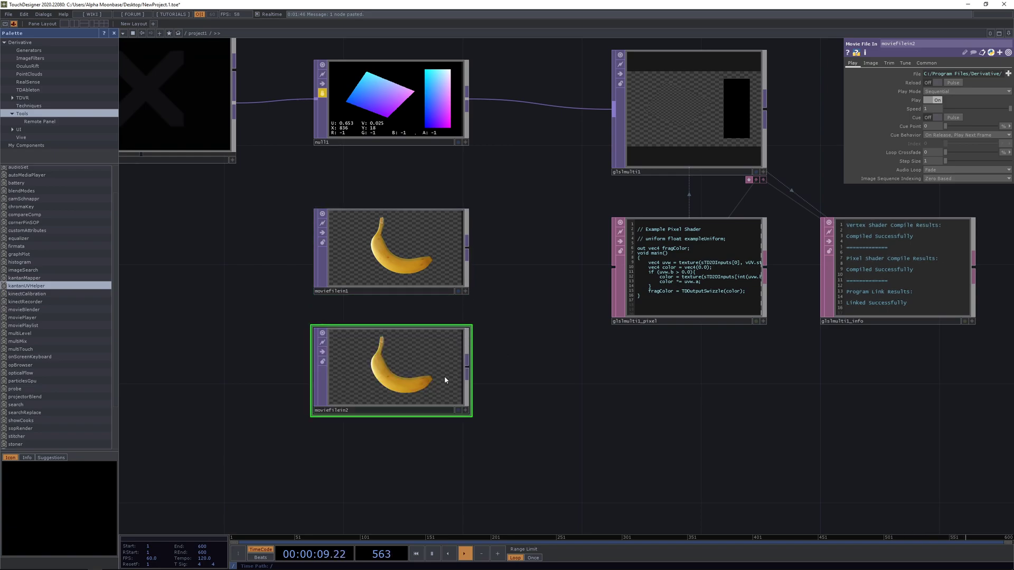
{"action": "left_click", "coordinate": [1008, 73]}
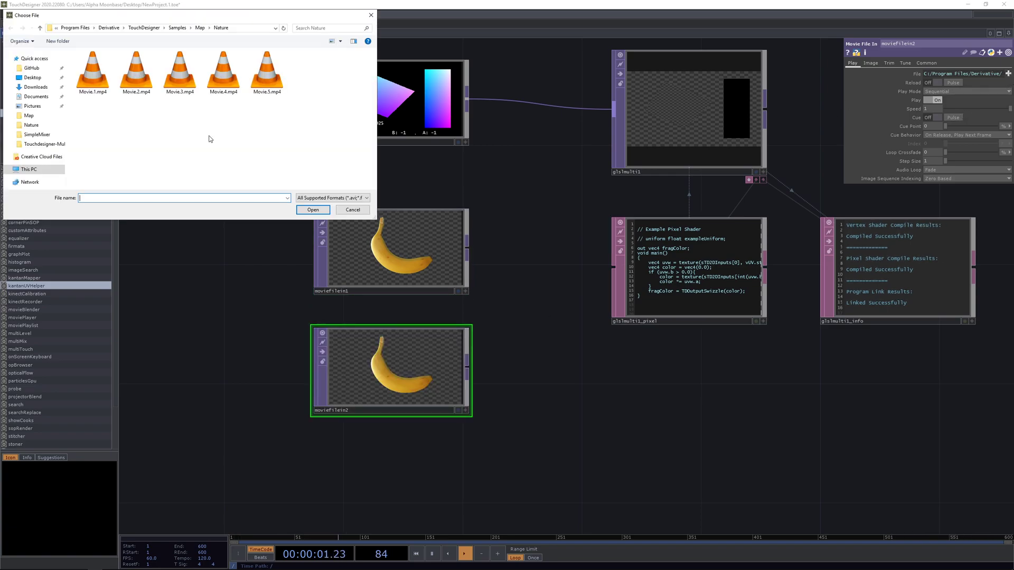
{"action": "left_click", "coordinate": [223, 79]}
{"action": "left_click", "coordinate": [312, 210]}
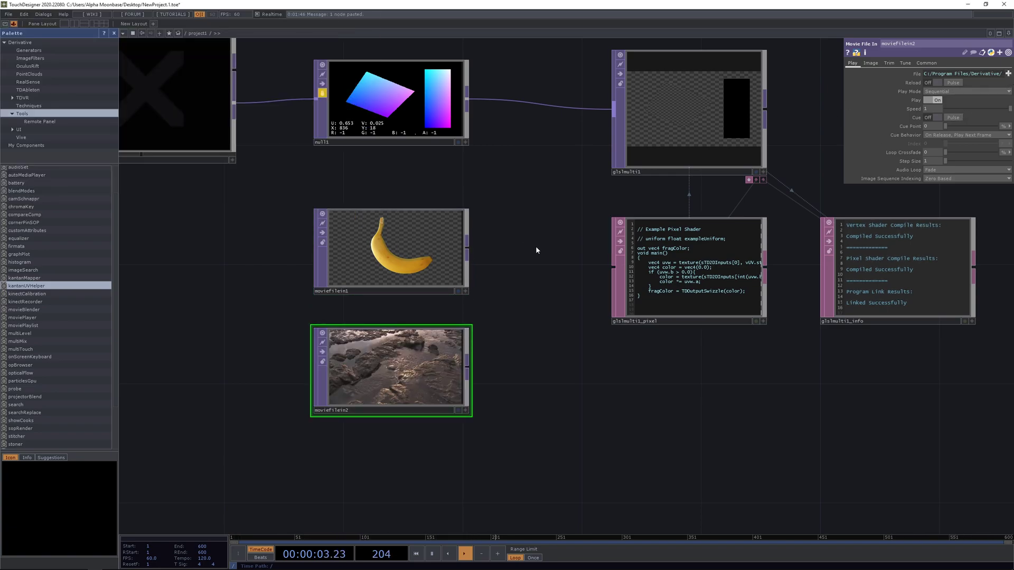
Connect the banana Movie File In TOP to the second input of the GLSL Multi TOP and examine the mapped freeform.
{"action": "left_click_drag", "start_coordinate": [536, 248], "coordinate": [459, 303]}
{"action": "left_click_drag", "start_coordinate": [395, 302], "coordinate": [439, 276]}
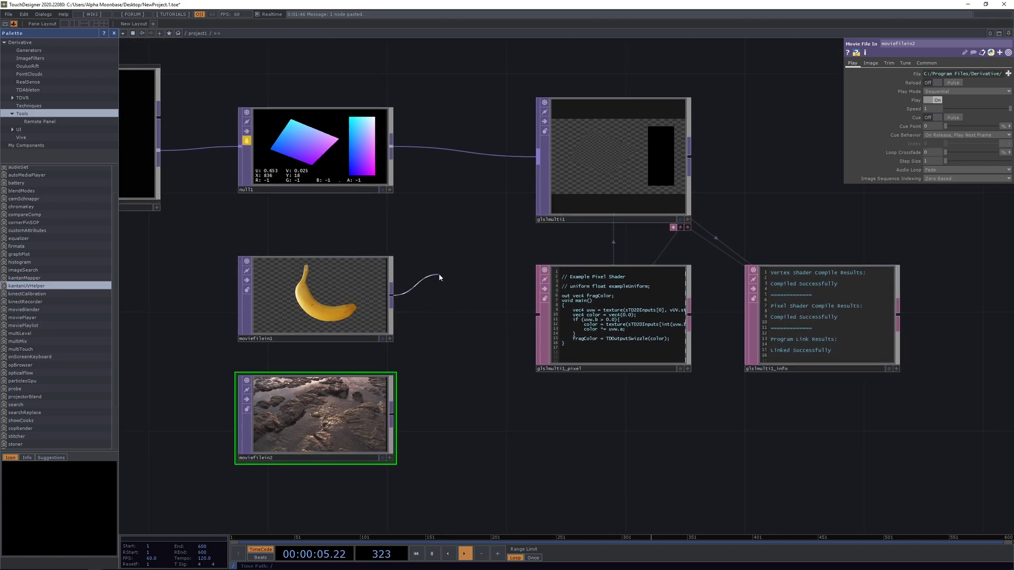
{"action": "left_click_drag", "start_coordinate": [463, 231], "coordinate": [527, 177]}
{"action": "scroll", "coordinate": [594, 153], "scroll_direction": "up", "scroll_amount": 4}
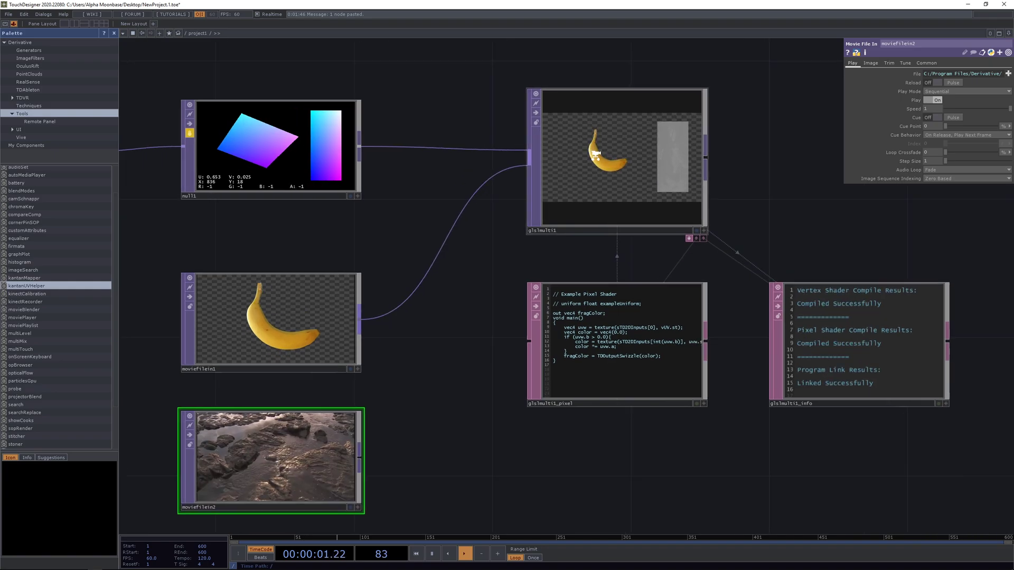
{"action": "scroll", "coordinate": [594, 177], "scroll_direction": "up", "scroll_amount": 3}
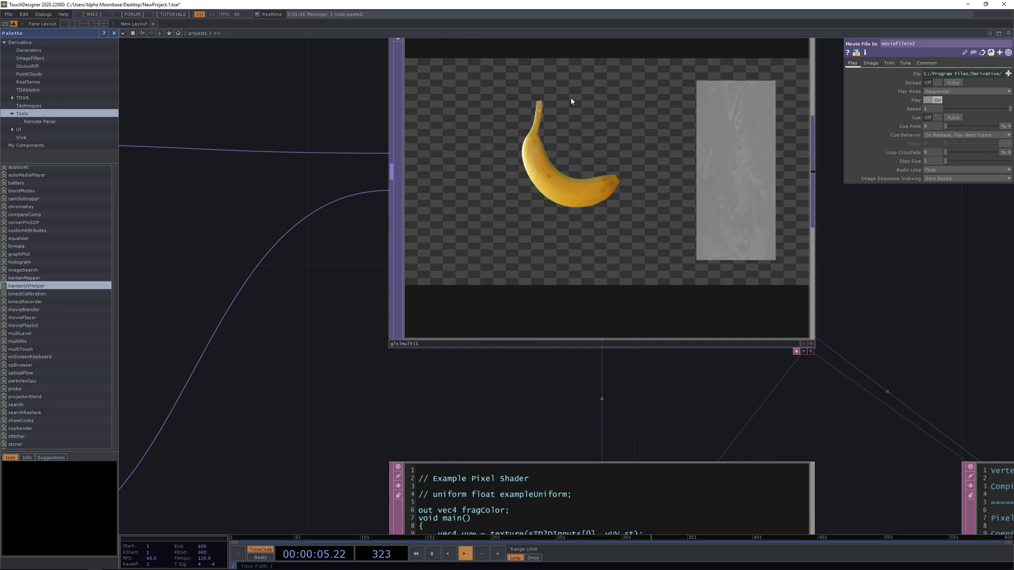
{"action": "scroll", "coordinate": [566, 171], "scroll_direction": "down", "scroll_amount": 4}
Connect the duplicated Movie File In TOP to the third input of the GLSL Multi TOP and examine the mapped rectangle.
{"action": "left_click_drag", "start_coordinate": [400, 219], "coordinate": [584, 228]}
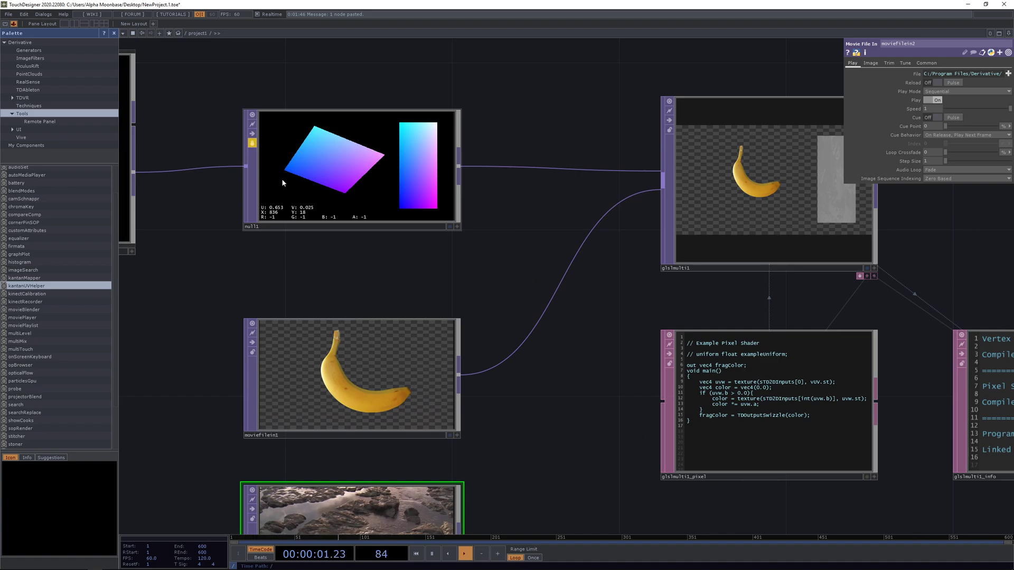
{"action": "scroll", "coordinate": [373, 197], "scroll_direction": "down", "scroll_amount": 4}
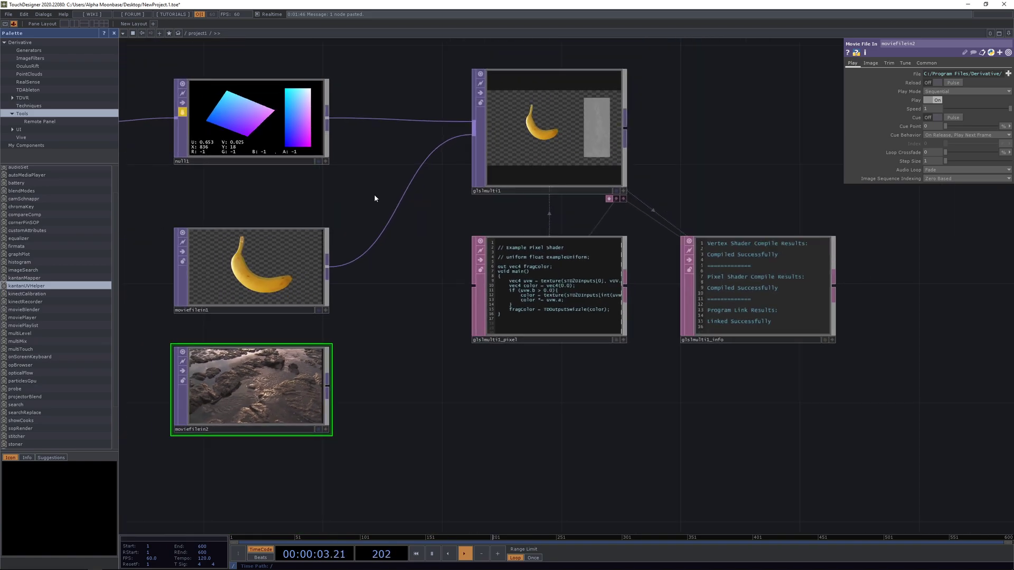
{"action": "left_click", "coordinate": [327, 383]}
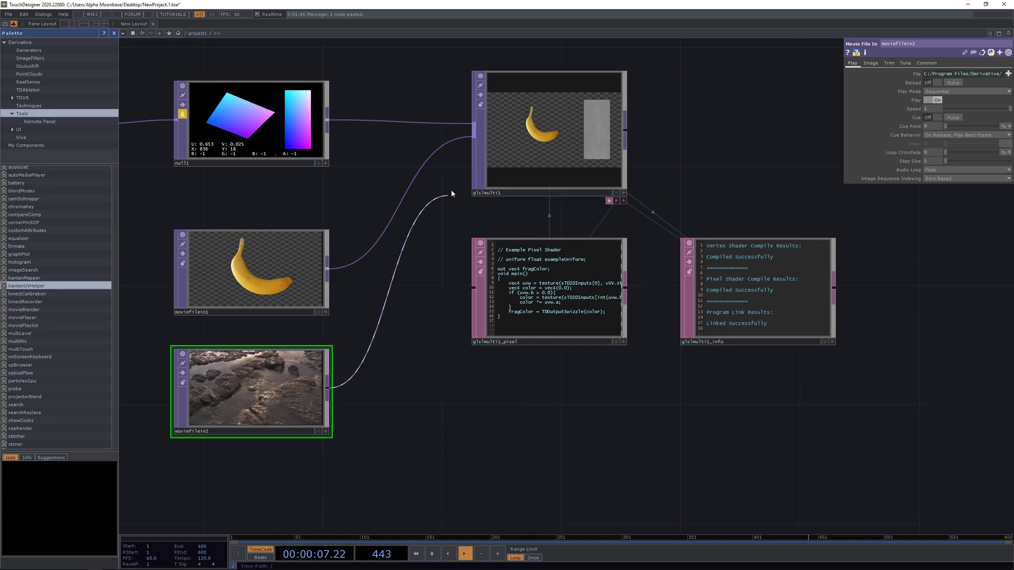
{"action": "left_click", "coordinate": [462, 157]}
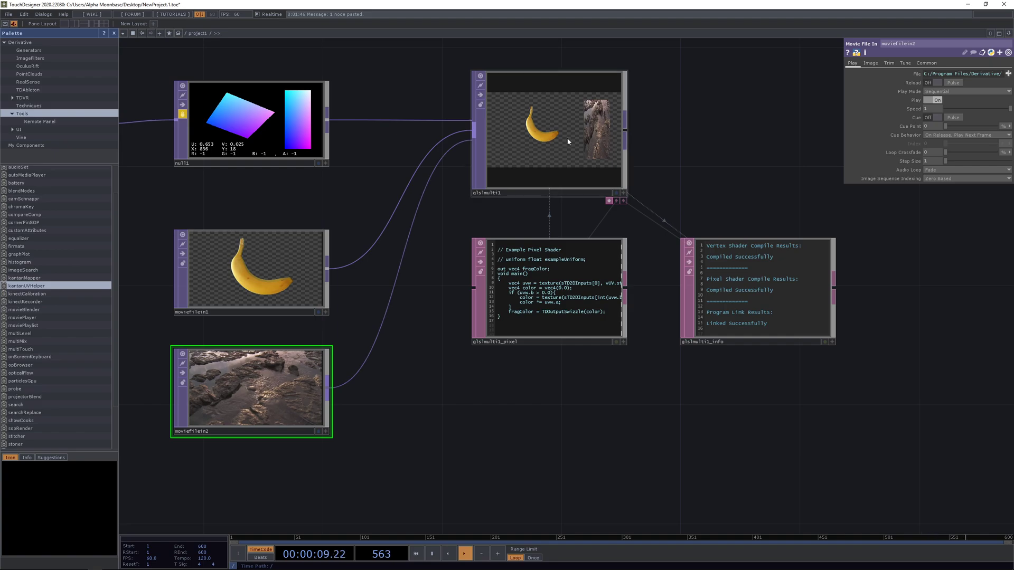
{"action": "scroll", "coordinate": [584, 135], "scroll_direction": "up", "scroll_amount": 3}
{"action": "scroll", "coordinate": [584, 136], "scroll_direction": "up", "scroll_amount": 6}
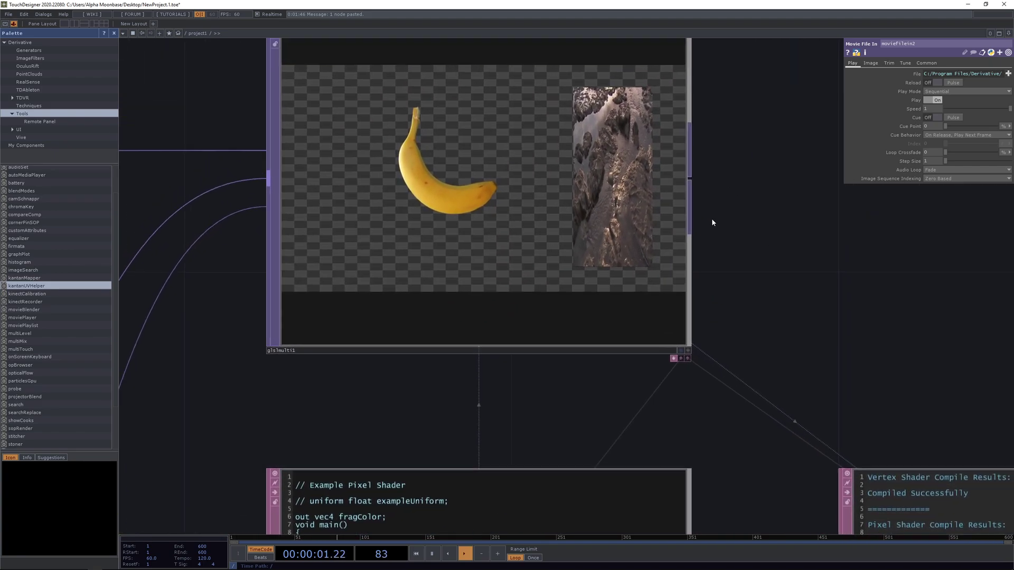
{"action": "scroll", "coordinate": [571, 79], "scroll_direction": "down", "scroll_amount": 5}
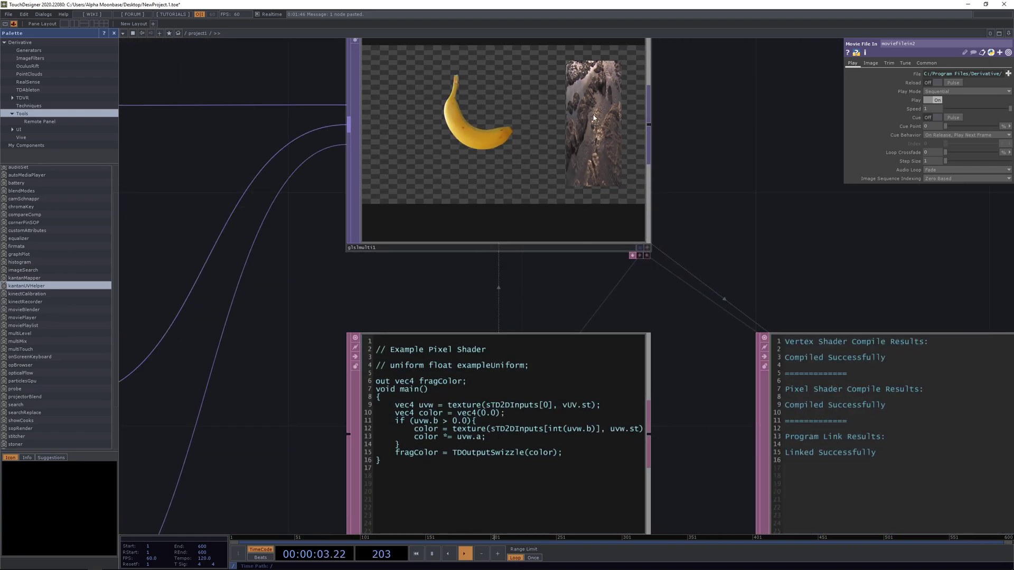
Move the kantanMapper component up so it sits above the level of the Null TOP.
{"action": "scroll", "coordinate": [594, 118], "scroll_direction": "down", "scroll_amount": 4}
{"action": "left_click", "coordinate": [676, 208]}
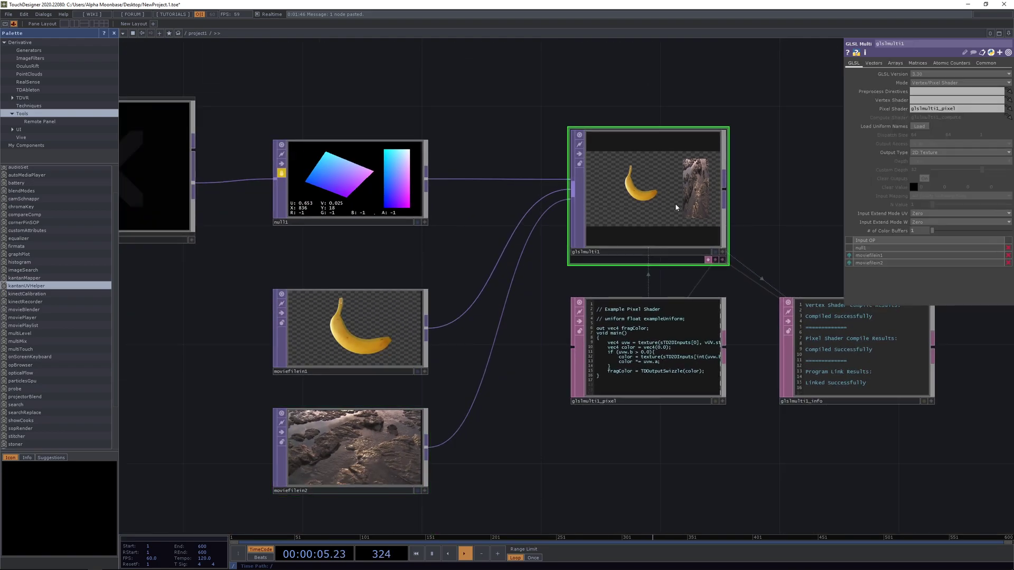
{"action": "scroll", "coordinate": [741, 220], "scroll_direction": "up", "scroll_amount": 3}
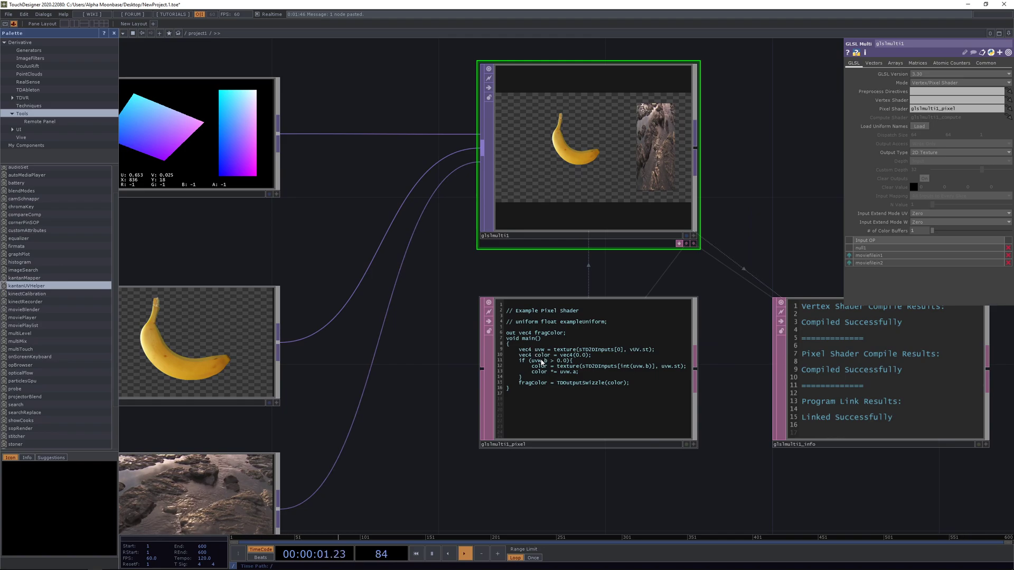
{"action": "left_click_drag", "start_coordinate": [795, 217], "coordinate": [765, 249]}
{"action": "scroll", "coordinate": [769, 235], "scroll_direction": "down", "scroll_amount": 3}
{"action": "left_click_drag", "start_coordinate": [452, 142], "coordinate": [508, 170]}
{"action": "scroll", "coordinate": [507, 170], "scroll_direction": "down", "scroll_amount": 5}
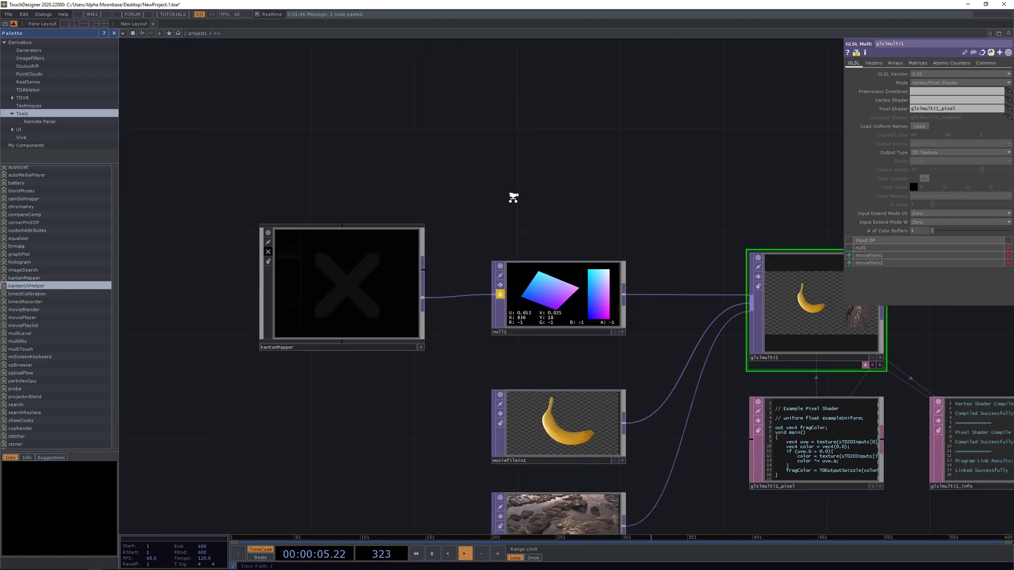
{"action": "left_click_drag", "start_coordinate": [389, 215], "coordinate": [390, 145]}
{"action": "scroll", "coordinate": [509, 127], "scroll_direction": "up", "scroll_amount": 2}
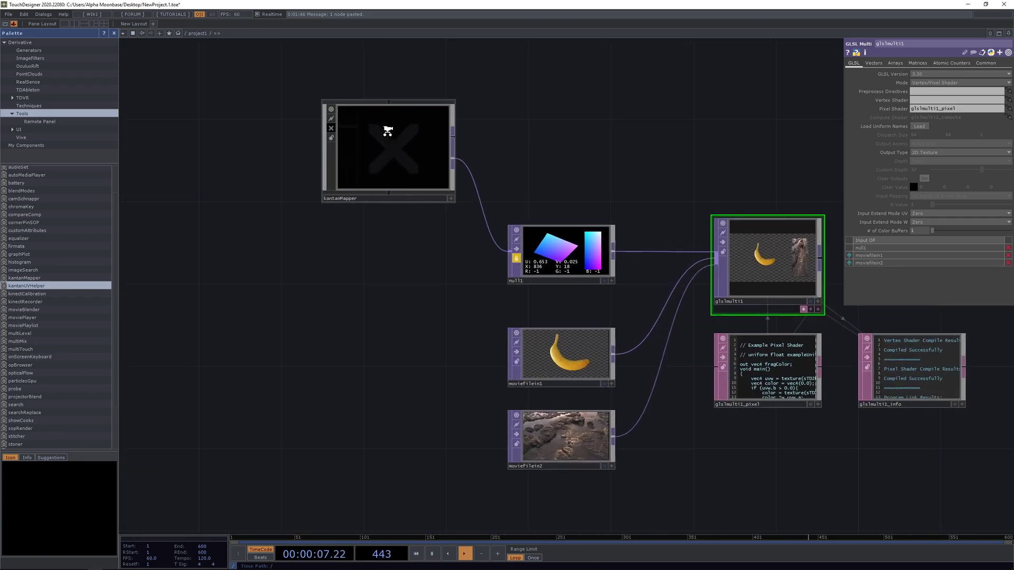
Open the Kantan window and assign the banana Movie File In TOP as the texture of Freeform1.
{"action": "left_click", "coordinate": [456, 156]}
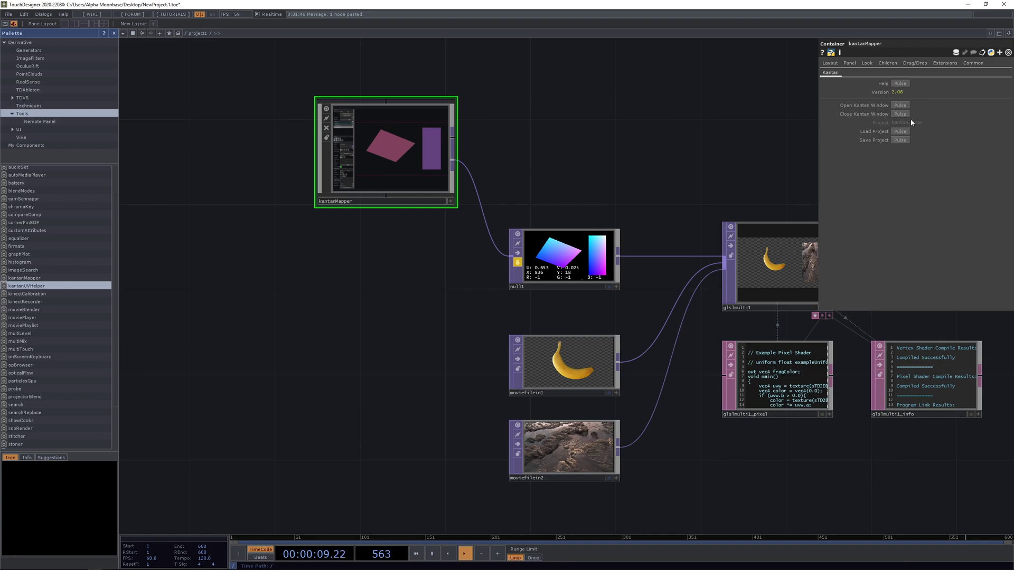
{"action": "left_click", "coordinate": [902, 106]}
{"action": "left_click", "coordinate": [249, 335]}
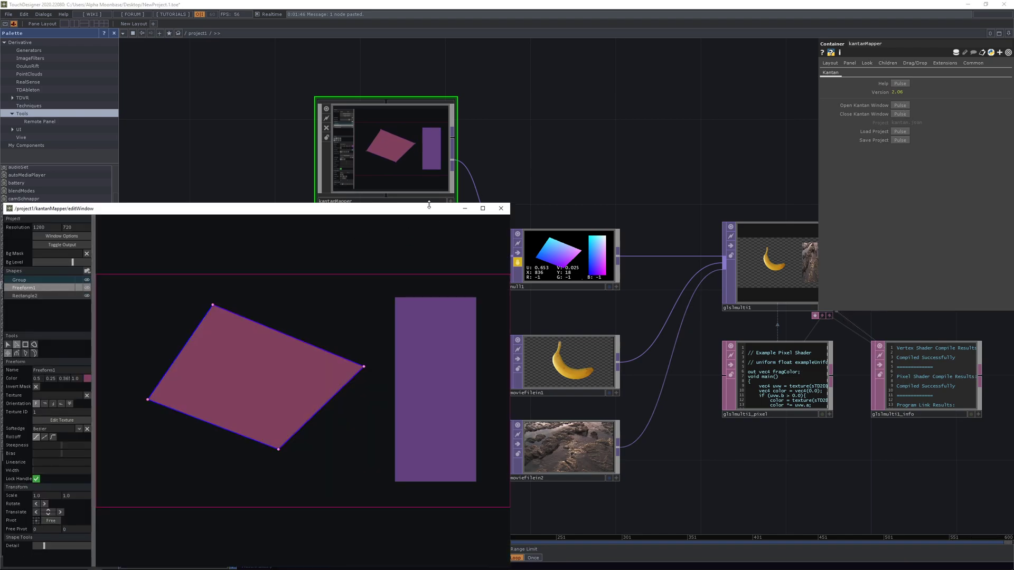
{"action": "left_click_drag", "start_coordinate": [584, 366], "coordinate": [59, 396]}
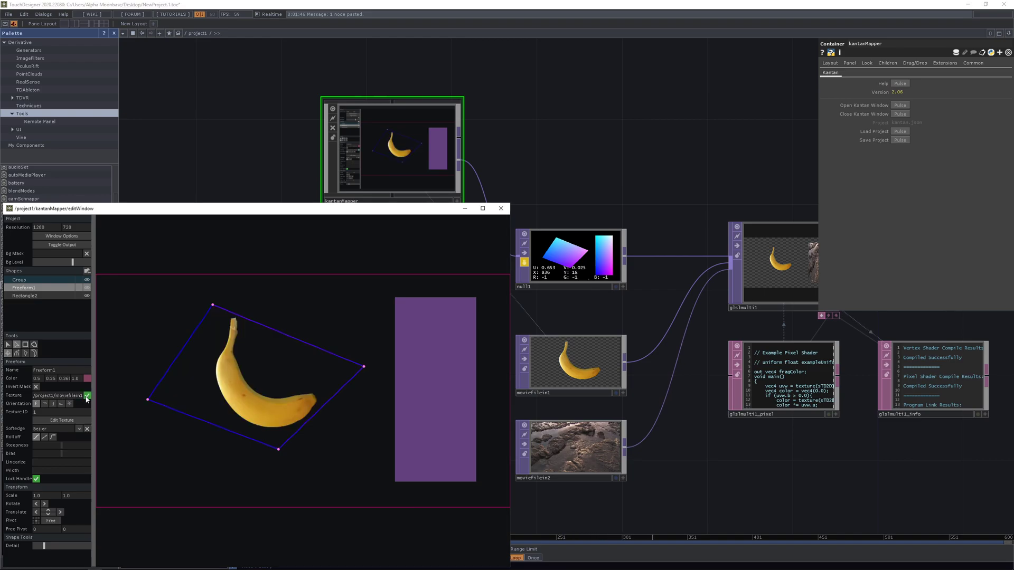
Assign the second Movie File In TOP as the enabled texture of Rectangle2 and close the Kantan window.
{"action": "left_click", "coordinate": [430, 408]}
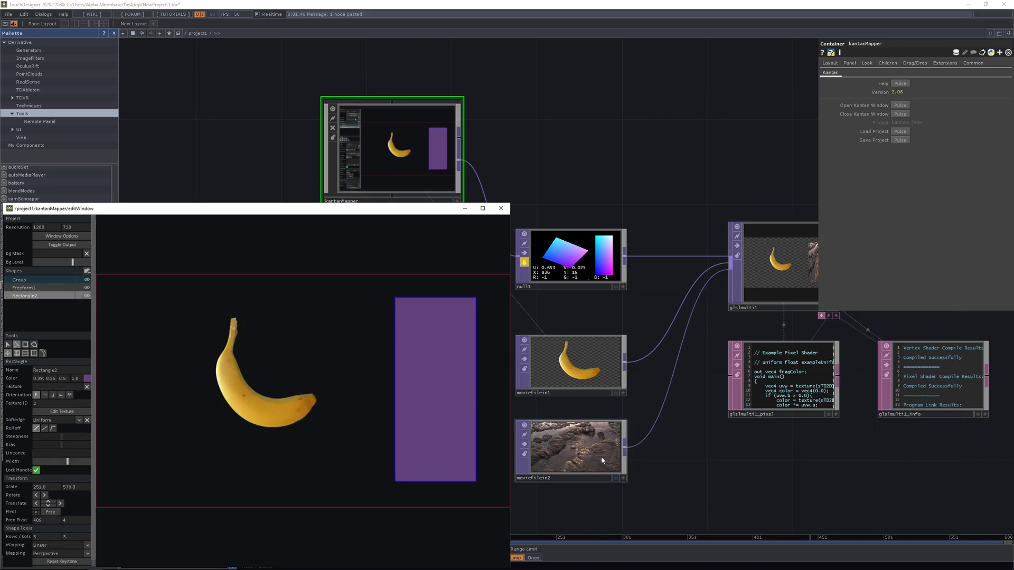
{"action": "left_click_drag", "start_coordinate": [580, 455], "coordinate": [54, 387]}
{"action": "left_click", "coordinate": [88, 387]}
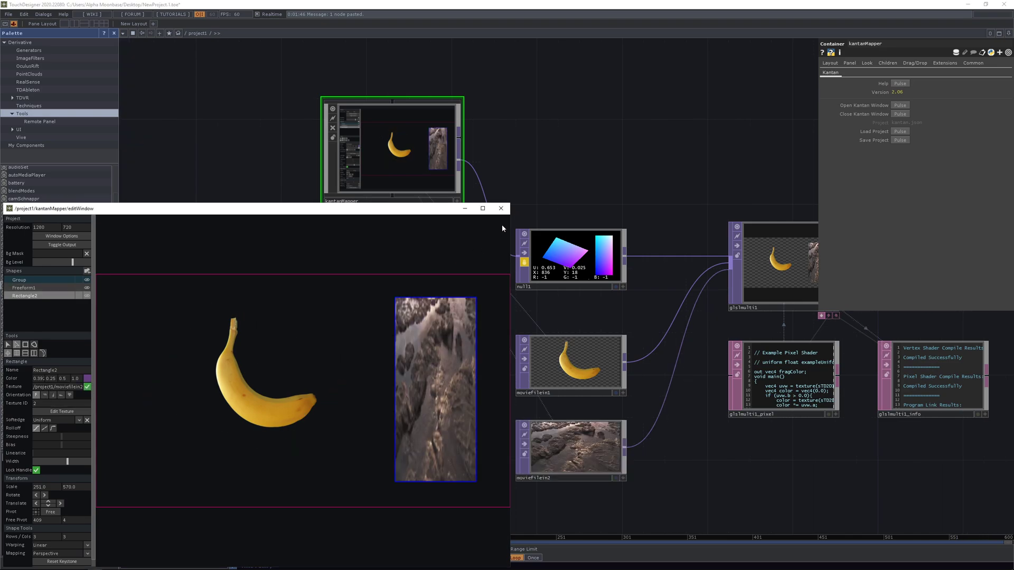
{"action": "left_click", "coordinate": [501, 208]}
Add a Null TOP directly above the GLSL Multi TOP and connect it to kantanMapper's textured output.
{"action": "key", "text": "Tab"}
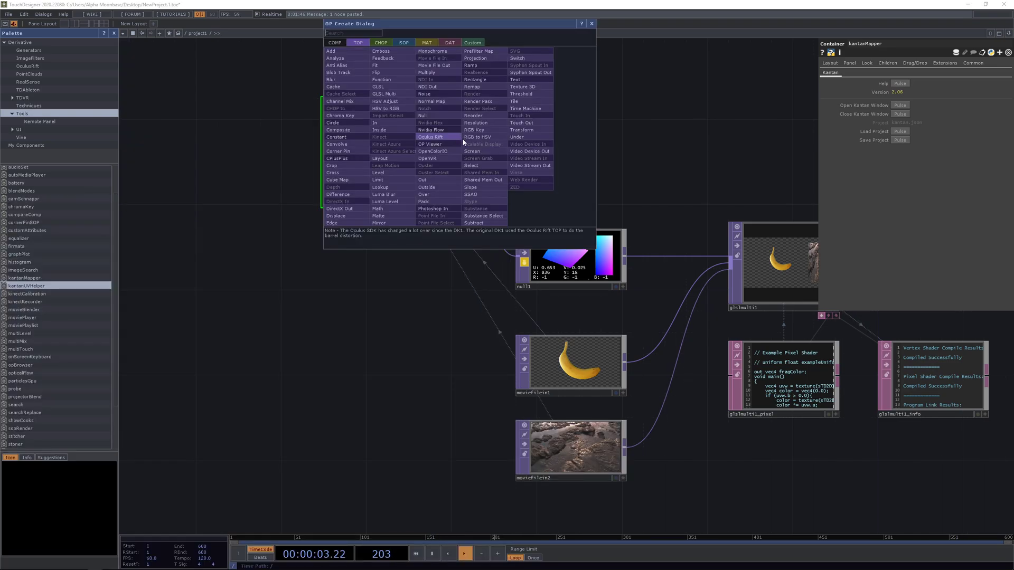
{"action": "type", "text": "nu"}
{"action": "left_click", "coordinate": [426, 117]}
{"action": "left_click", "coordinate": [743, 150]}
{"action": "left_click_drag", "start_coordinate": [581, 222], "coordinate": [429, 213]}
{"action": "scroll", "coordinate": [623, 159], "scroll_direction": "up", "scroll_amount": 3}
{"action": "left_click_drag", "start_coordinate": [623, 158], "coordinate": [629, 244]}
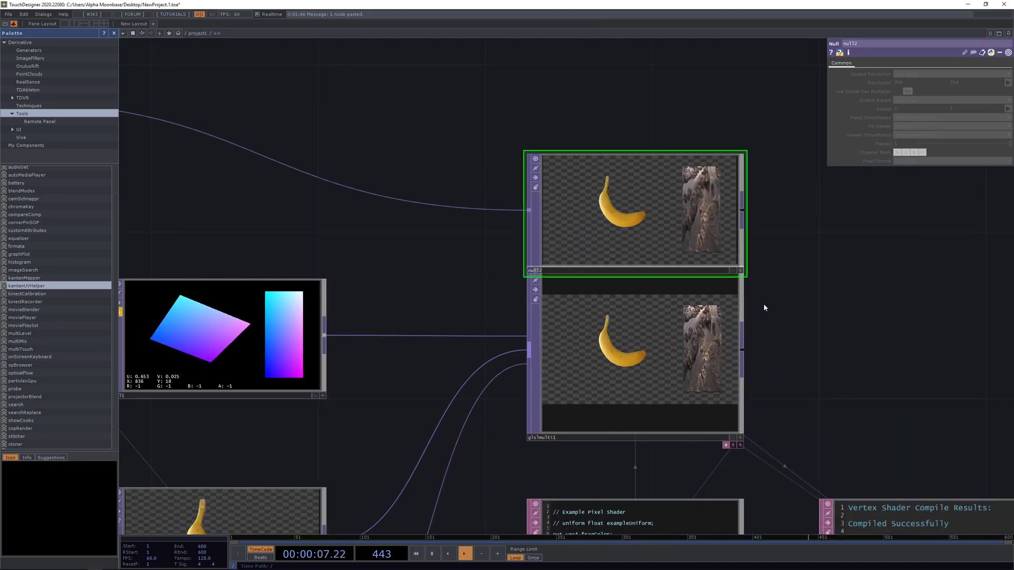
Compare the new Null TOP's image with the GLSL Multi TOP's, move the Null TOP up and delete it.
{"action": "scroll", "coordinate": [765, 242], "scroll_direction": "up", "scroll_amount": 3}
{"action": "scroll", "coordinate": [720, 315], "scroll_direction": "down", "scroll_amount": 6}
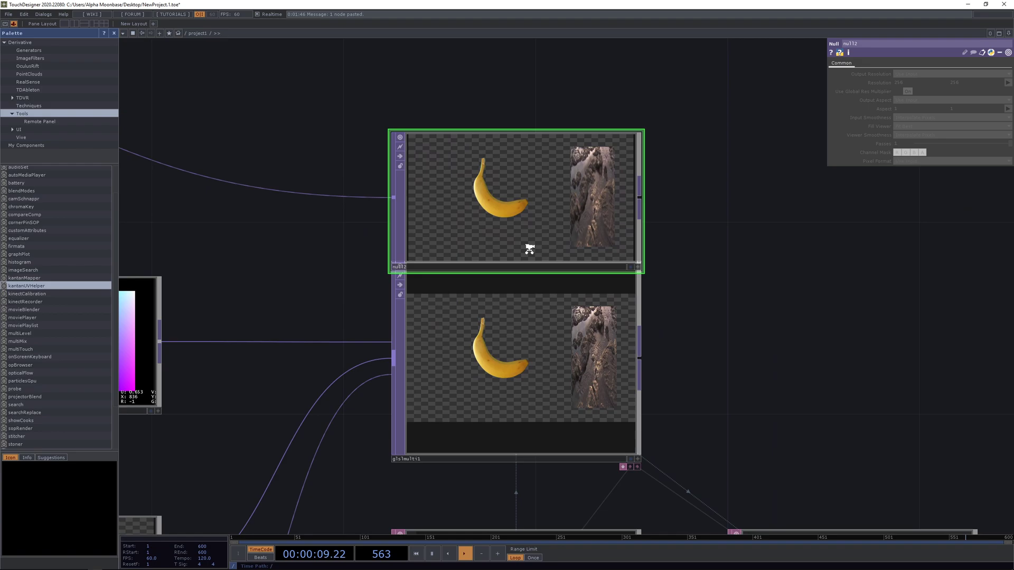
{"action": "left_click_drag", "start_coordinate": [562, 239], "coordinate": [562, 177]}
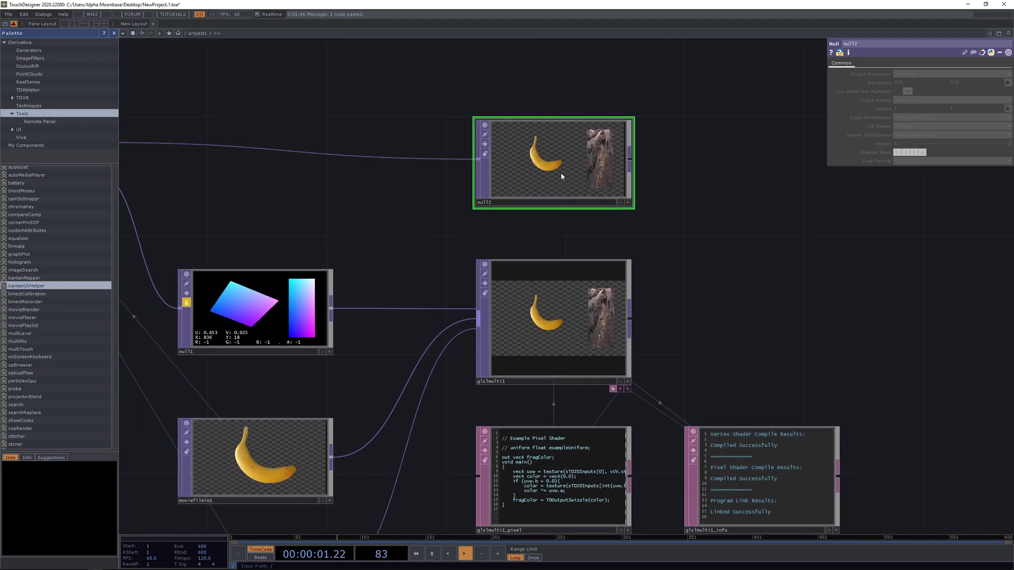
{"action": "key", "text": "Delete"}
Compare the CPU and GPU cook times in the info popups of kantanMapper and the GLSL Multi TOP.
{"action": "left_click_drag", "start_coordinate": [500, 199], "coordinate": [903, 247]}
{"action": "scroll", "coordinate": [393, 206], "scroll_direction": "up", "scroll_amount": 3}
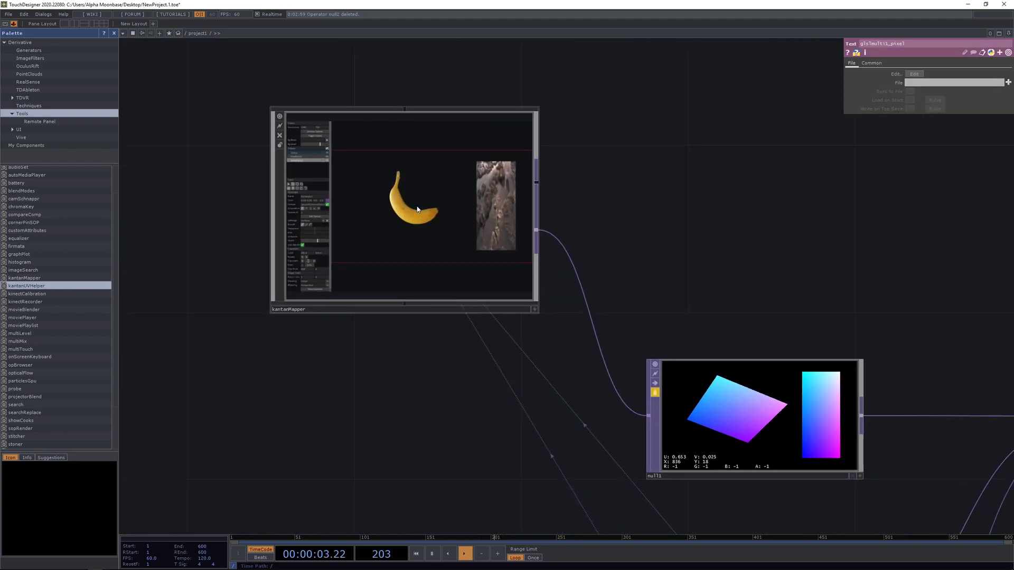
{"action": "middle_click", "coordinate": [417, 206]}
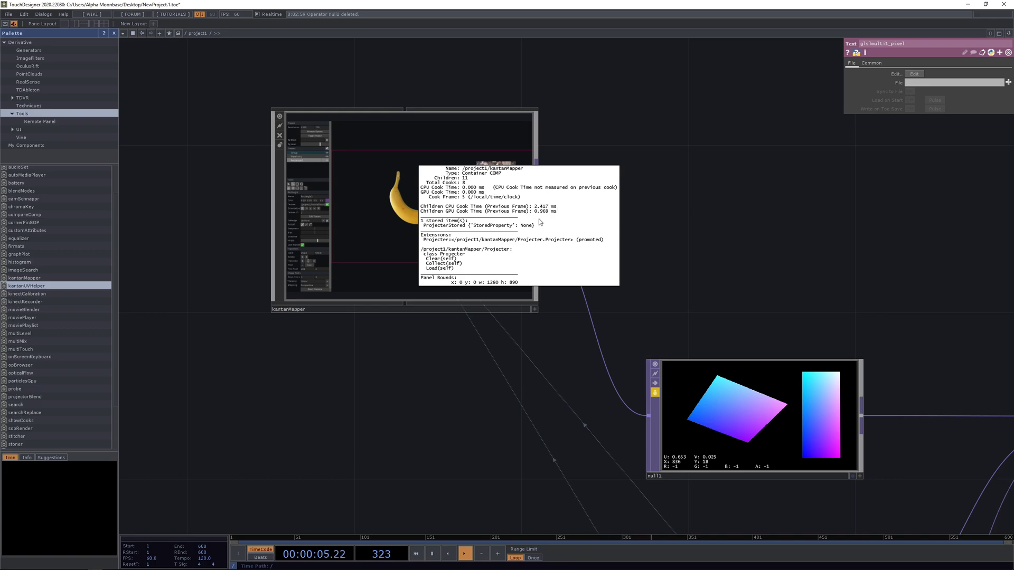
{"action": "left_click_drag", "start_coordinate": [720, 265], "coordinate": [391, 183]}
{"action": "scroll", "coordinate": [506, 190], "scroll_direction": "down", "scroll_amount": 3}
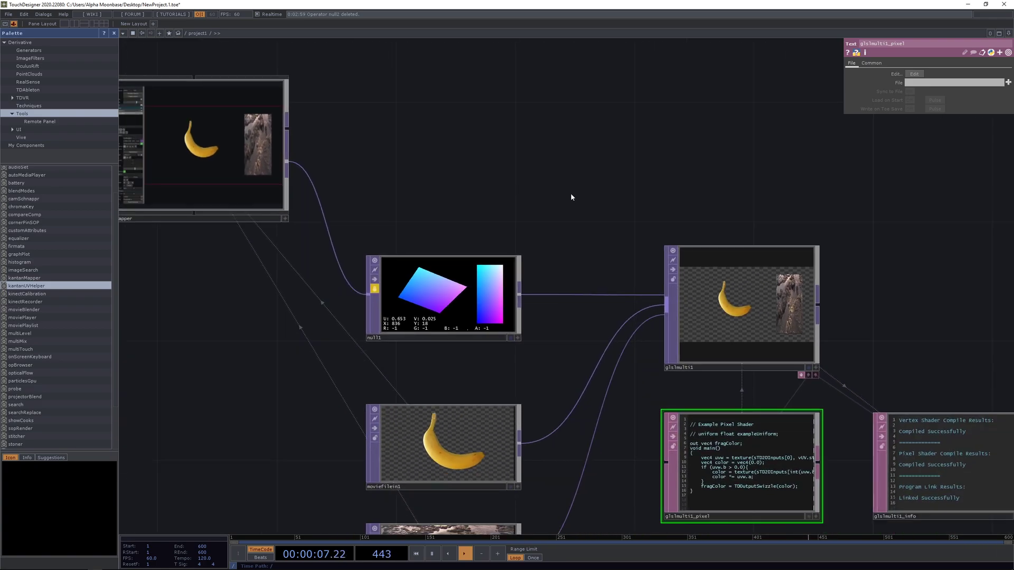
{"action": "left_click_drag", "start_coordinate": [571, 194], "coordinate": [440, 127]}
{"action": "scroll", "coordinate": [637, 223], "scroll_direction": "up", "scroll_amount": 3}
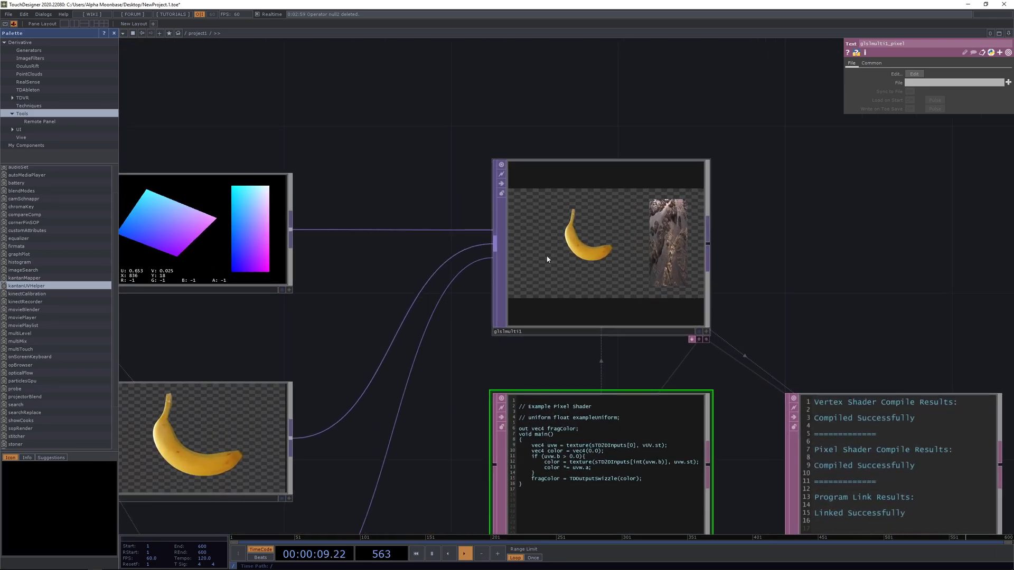
{"action": "scroll", "coordinate": [587, 249], "scroll_direction": "up", "scroll_amount": 2}
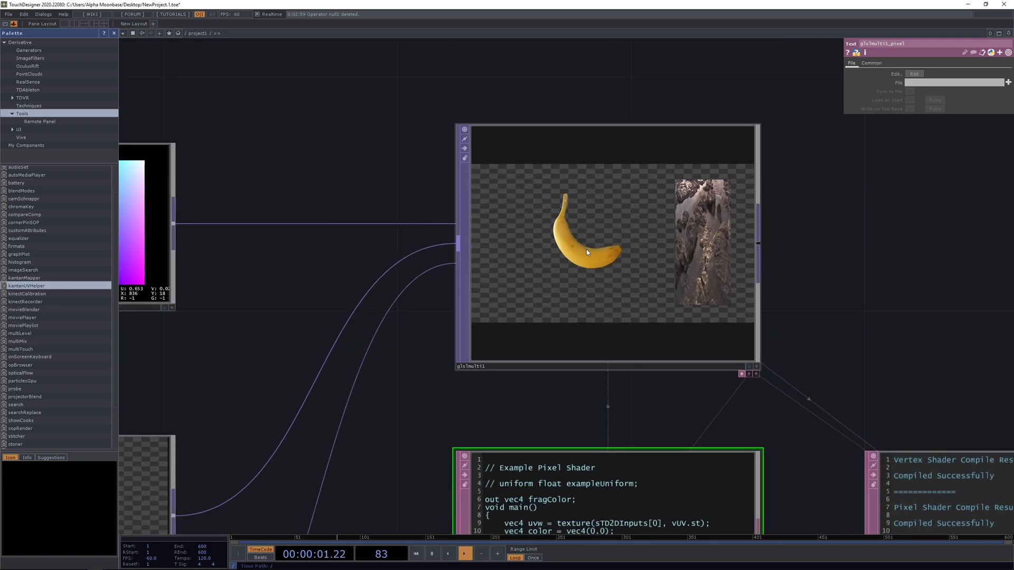
{"action": "middle_click", "coordinate": [589, 250]}
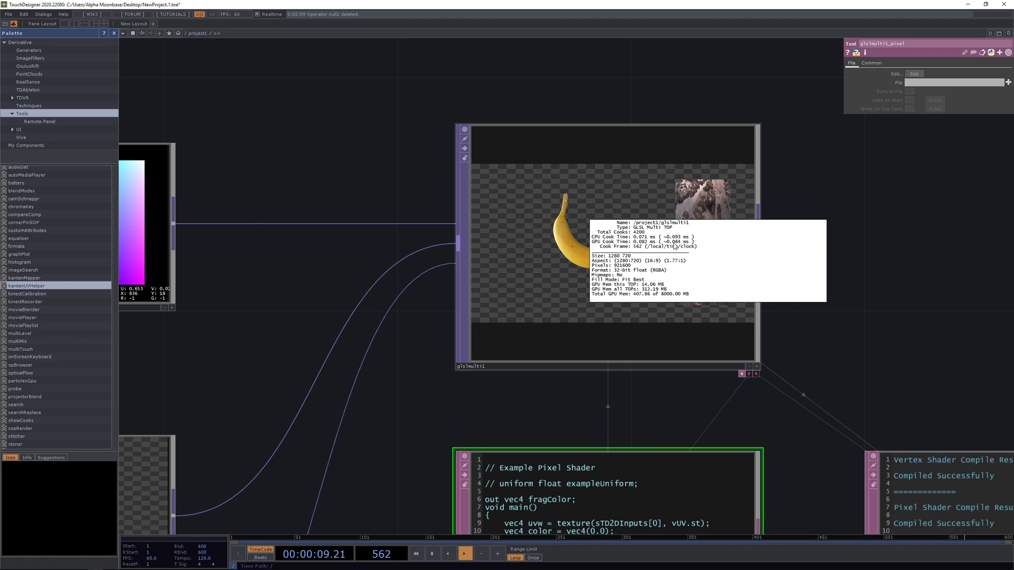
Move kantanMapper and its locked Null TOP up and away from the movie inputs and the GLSL Multi TOP.
{"action": "scroll", "coordinate": [538, 226], "scroll_direction": "down", "scroll_amount": 4}
{"action": "left_click_drag", "start_coordinate": [396, 181], "coordinate": [578, 247]}
{"action": "scroll", "coordinate": [628, 239], "scroll_direction": "down", "scroll_amount": 1}
{"action": "left_click_drag", "start_coordinate": [471, 188], "coordinate": [639, 212]}
{"action": "scroll", "coordinate": [627, 239], "scroll_direction": "down", "scroll_amount": 1}
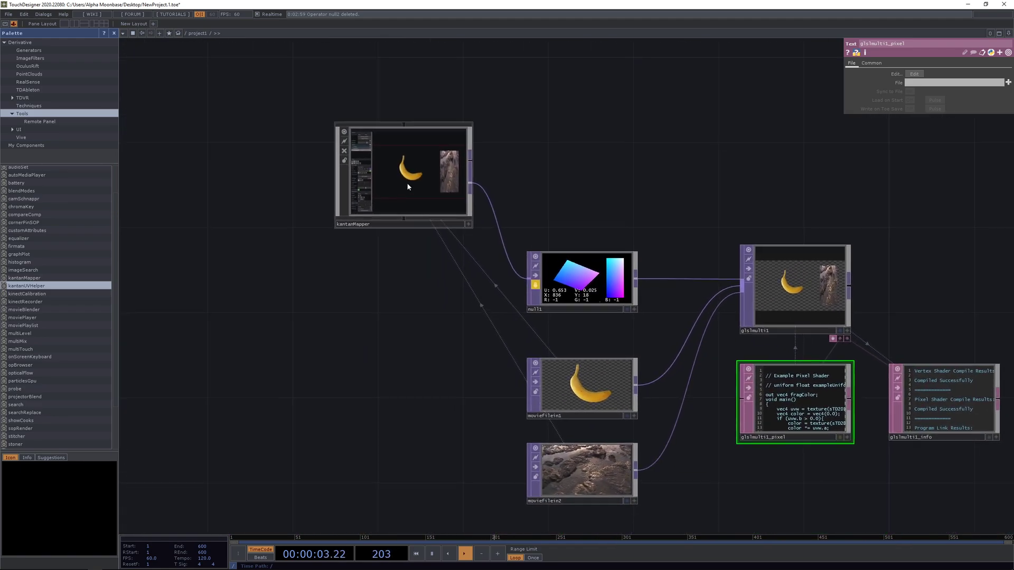
{"action": "left_click_drag", "start_coordinate": [407, 186], "coordinate": [302, 146]}
{"action": "mouse_move", "coordinate": [613, 294]}
{"action": "left_mouse_down"}
{"action": "mouse_move", "coordinate": [592, 208]}
{"action": "mouse_move", "coordinate": [596, 292]}
{"action": "left_mouse_up"}
{"action": "left_click_drag", "start_coordinate": [567, 249], "coordinate": [525, 187]}
{"action": "scroll", "coordinate": [331, 168], "scroll_direction": "up", "scroll_amount": 2}
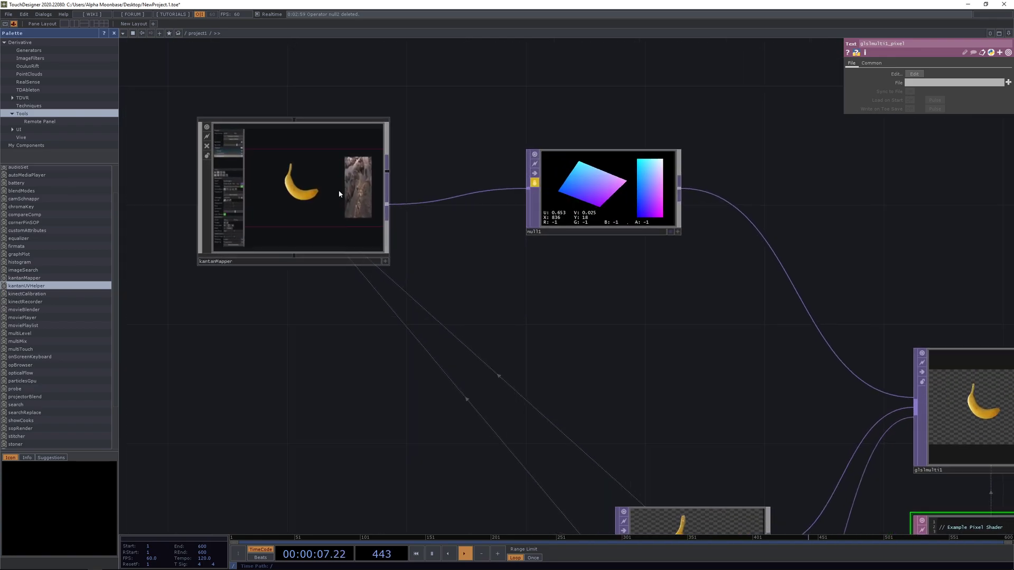
{"action": "left_click_drag", "start_coordinate": [338, 191], "coordinate": [338, 162]}
{"action": "left_click_drag", "start_coordinate": [554, 287], "coordinate": [617, 290]}
Reopen the Kantan window and move Freeform1 down and to the left on the canvas with the selection tool.
{"action": "left_click", "coordinate": [361, 180]}
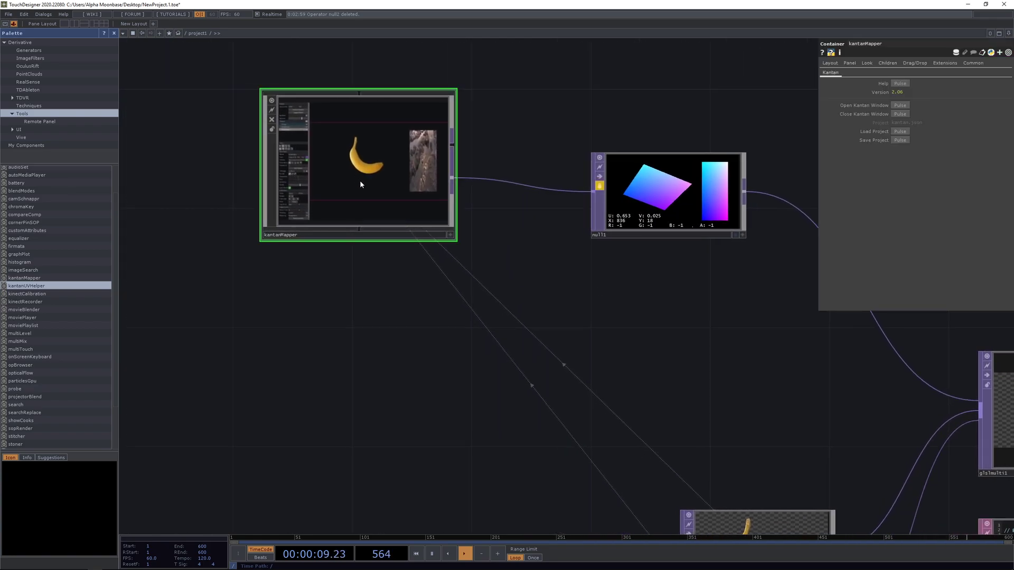
{"action": "left_click", "coordinate": [903, 107]}
{"action": "left_click_drag", "start_coordinate": [342, 220], "coordinate": [486, 152]}
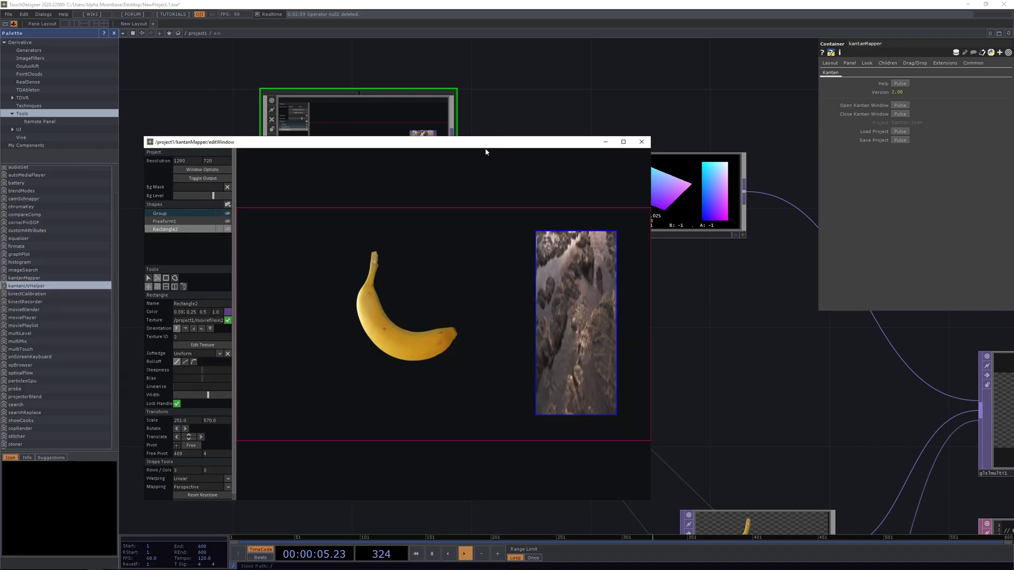
{"action": "left_click", "coordinate": [362, 350]}
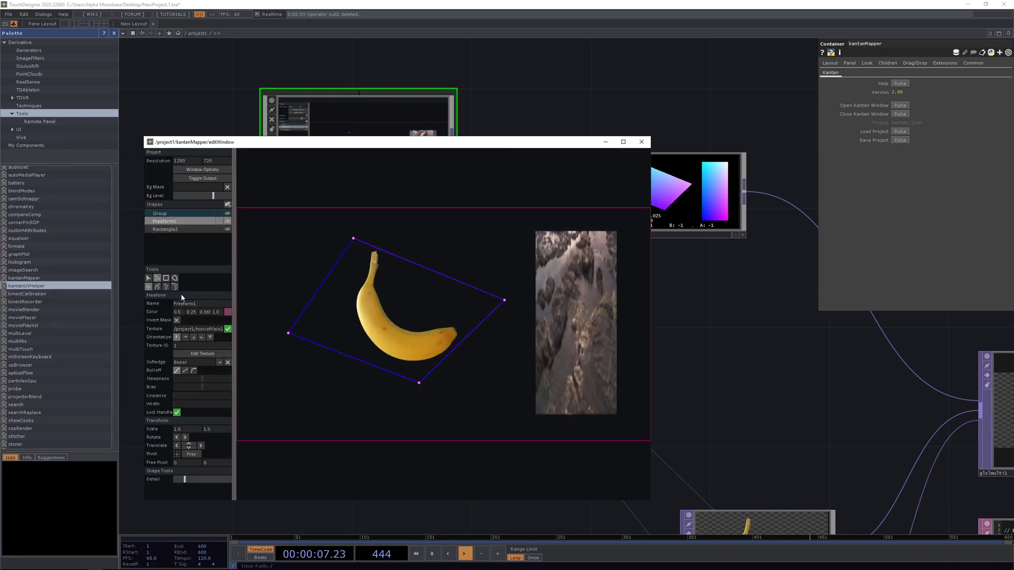
{"action": "left_click", "coordinate": [148, 280]}
{"action": "left_click_drag", "start_coordinate": [379, 315], "coordinate": [316, 376]}
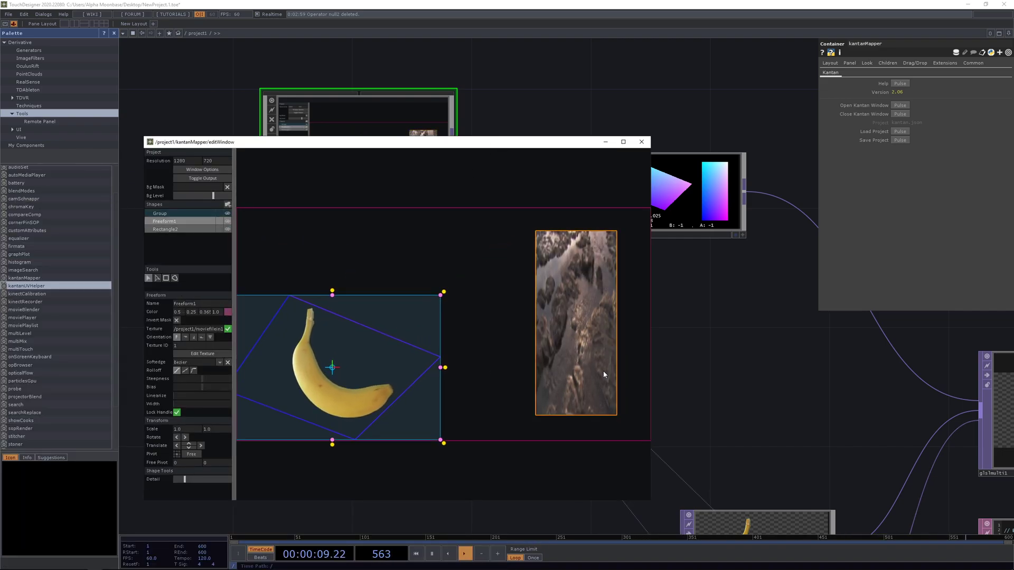
Rotate Rectangle2 to a diagonal, move it toward the upper centre of the canvas and close the Kantan window.
{"action": "left_click", "coordinate": [603, 370]}
{"action": "left_click_drag", "start_coordinate": [552, 270], "coordinate": [527, 258]}
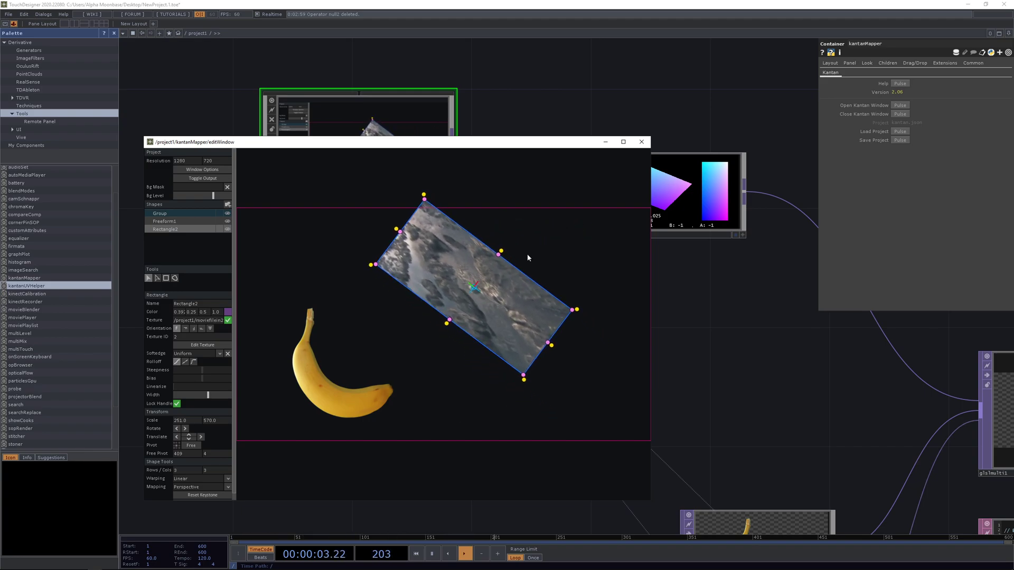
{"action": "left_click", "coordinate": [642, 143]}
Add a second Null TOP below the locked one, connect it to kantanMapper's UV output and lock it.
{"action": "middle_click_drag", "start_coordinate": [617, 276], "coordinate": [585, 254]}
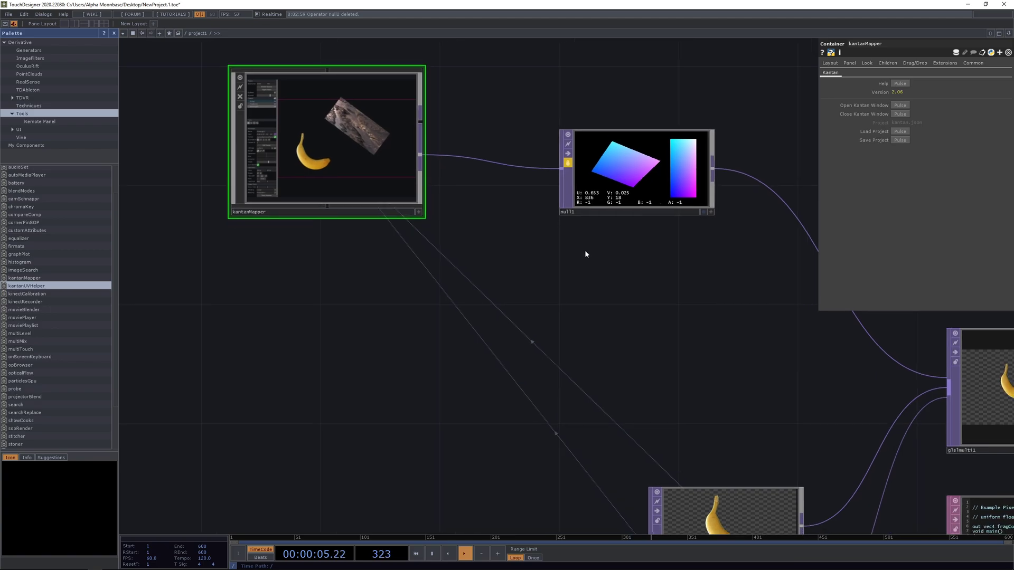
{"action": "key", "text": "Tab"}
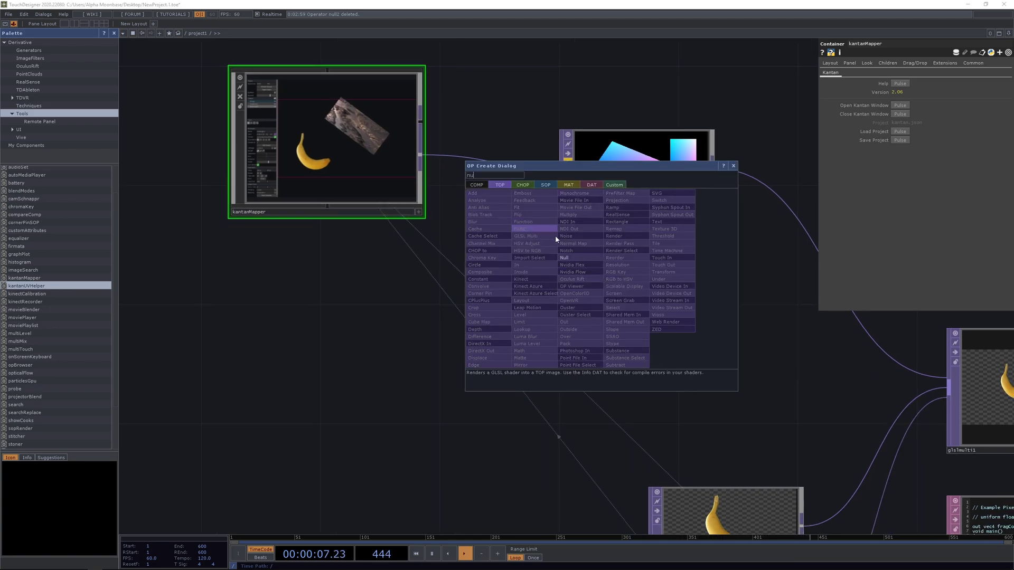
{"action": "left_click", "coordinate": [565, 258]}
{"action": "left_click", "coordinate": [637, 272]}
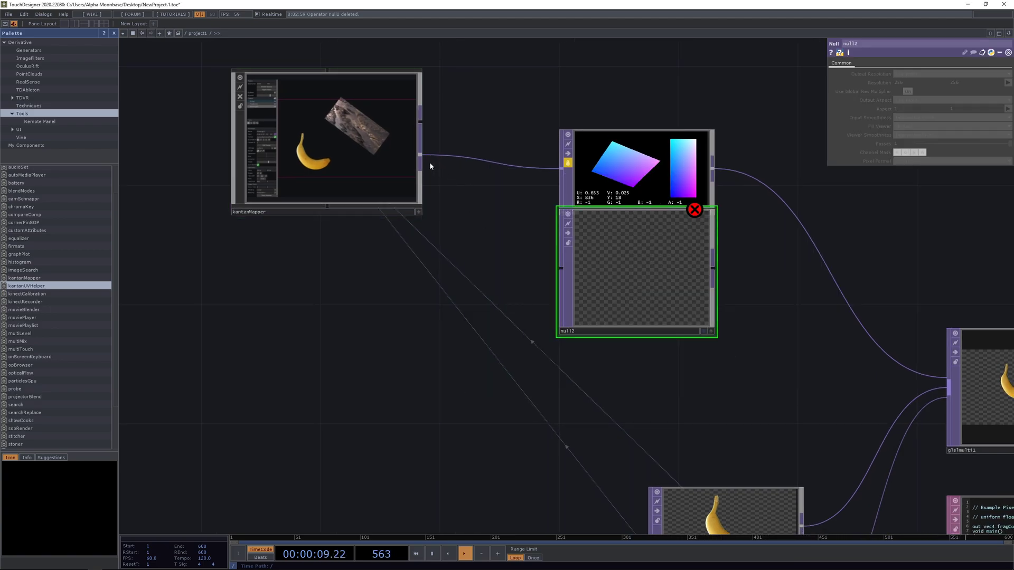
{"action": "left_click_drag", "start_coordinate": [422, 156], "coordinate": [561, 268]}
{"action": "scroll", "coordinate": [648, 286], "scroll_direction": "up", "scroll_amount": 4}
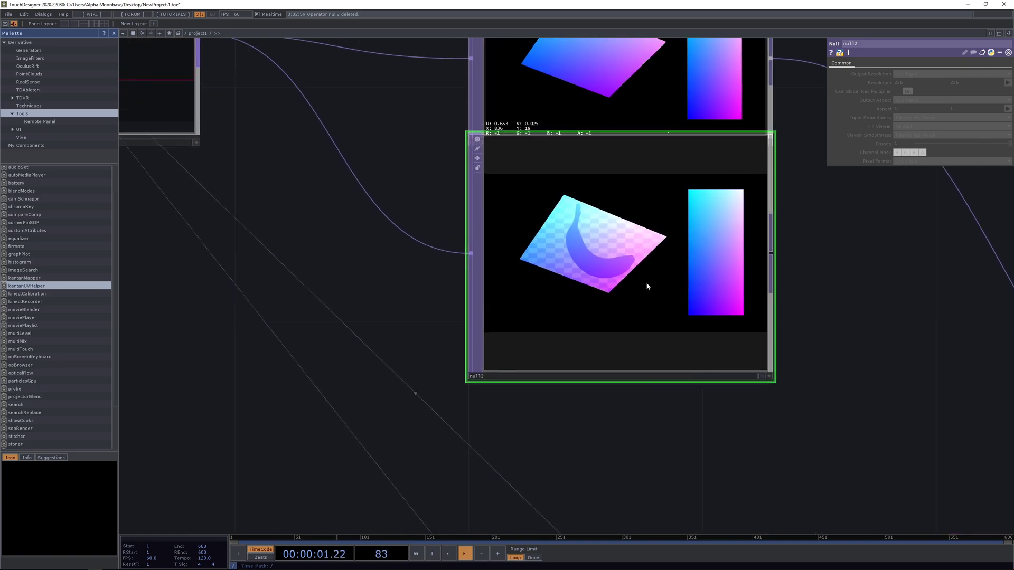
{"action": "scroll", "coordinate": [686, 288], "scroll_direction": "down", "scroll_amount": 6}
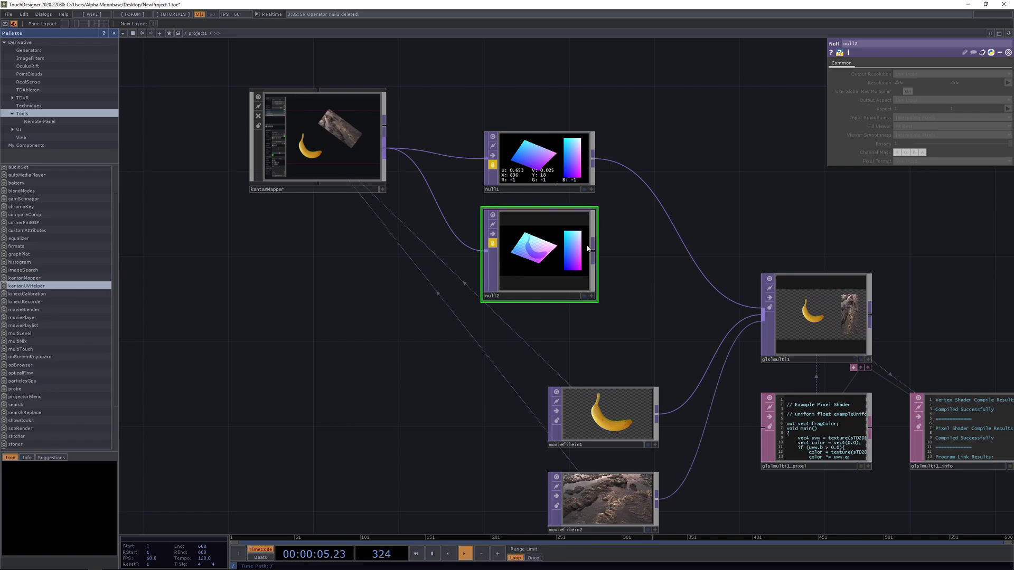
Reopen the Kantan window from kantanMapper and shift Rectangle2 slightly down and to the right.
{"action": "scroll", "coordinate": [648, 259], "scroll_direction": "up", "scroll_amount": 5}
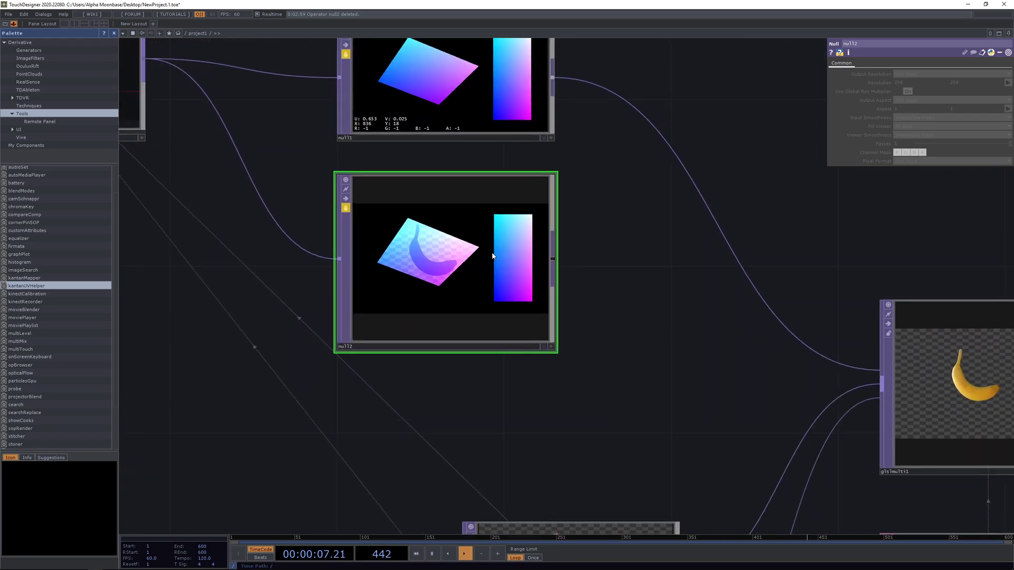
{"action": "left_click_drag", "start_coordinate": [257, 248], "coordinate": [606, 377]}
{"action": "left_click", "coordinate": [423, 204]}
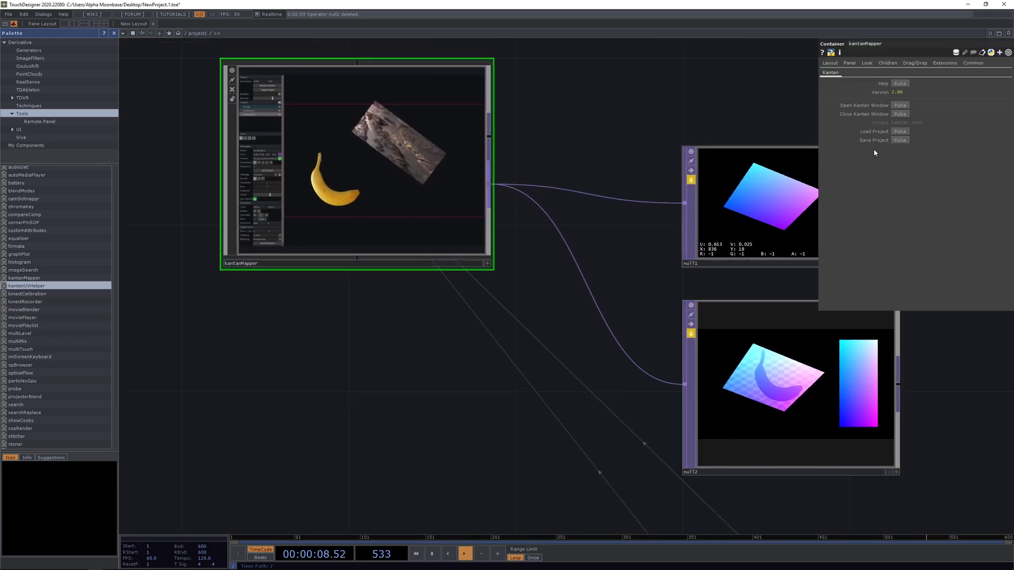
{"action": "left_click", "coordinate": [904, 106]}
{"action": "left_click_drag", "start_coordinate": [375, 367], "coordinate": [394, 382]}
Unlock the second Null TOP, discarding its locked image, and examine its refreshed UV output.
{"action": "left_click", "coordinate": [691, 333]}
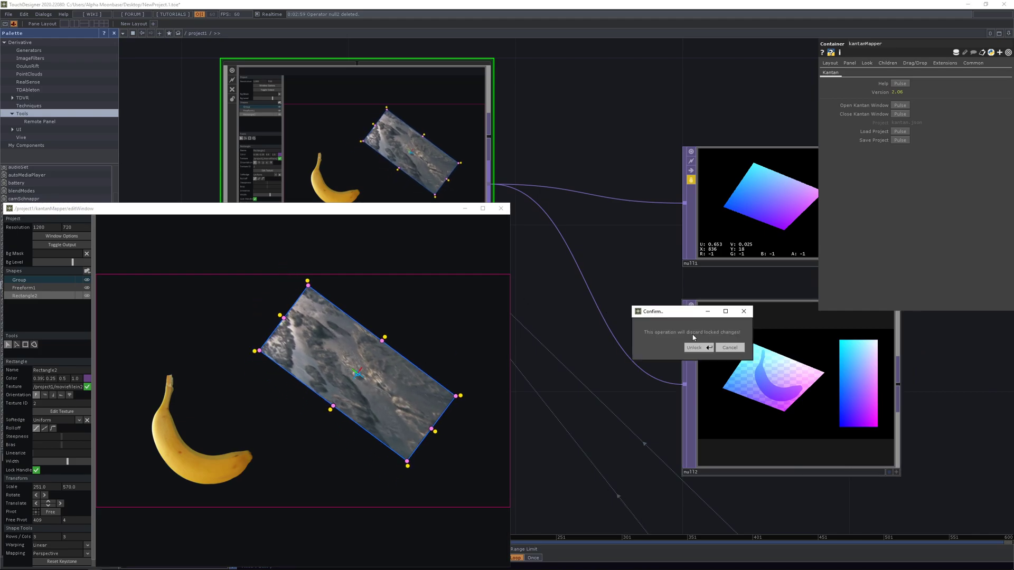
{"action": "left_click", "coordinate": [696, 349]}
{"action": "left_click_drag", "start_coordinate": [782, 424], "coordinate": [737, 388]}
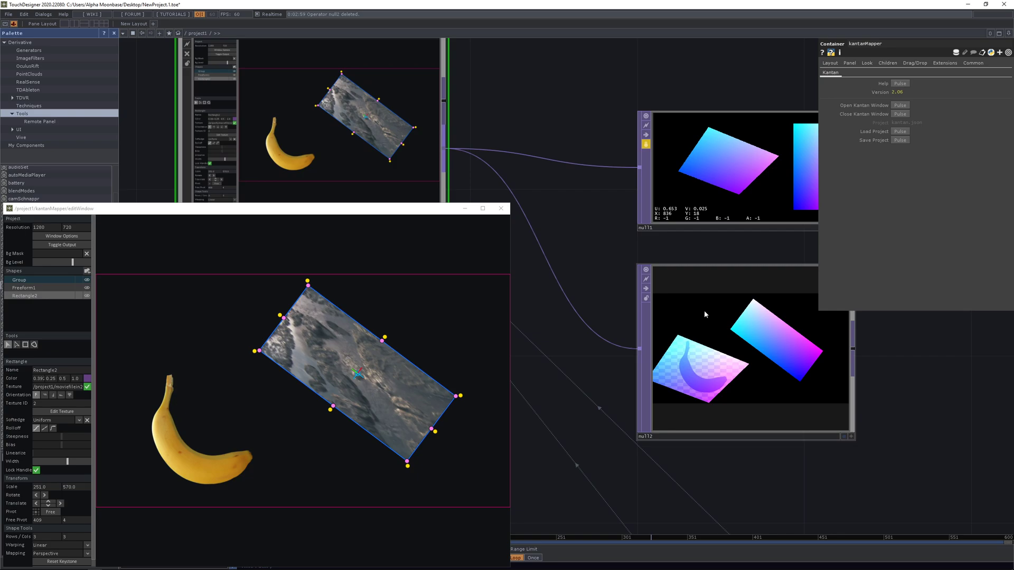
Shift Rectangle2 slightly to the right on the canvas and close the Kantan window.
{"action": "left_click_drag", "start_coordinate": [390, 390], "coordinate": [414, 384]}
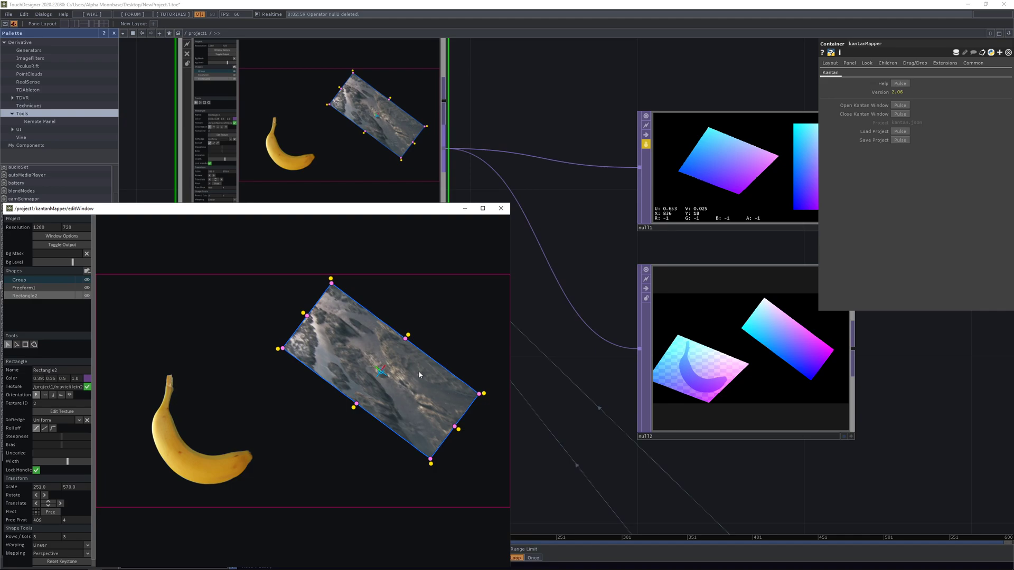
{"action": "mouse_move", "coordinate": [400, 375]}
{"action": "left_mouse_down"}
{"action": "mouse_move", "coordinate": [376, 391]}
{"action": "mouse_move", "coordinate": [403, 377]}
{"action": "left_mouse_up"}
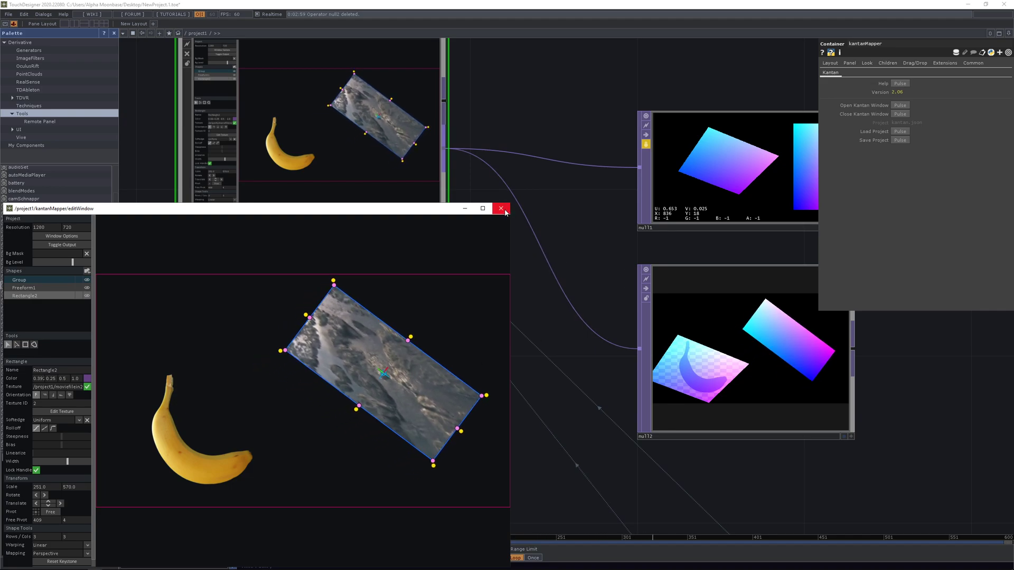
{"action": "left_click", "coordinate": [505, 211]}
Lock the second Null TOP, connect it to the GLSL Multi TOP's first input and examine the textured output.
{"action": "left_click_drag", "start_coordinate": [579, 215], "coordinate": [419, 192]}
{"action": "scroll", "coordinate": [726, 299], "scroll_direction": "up", "scroll_amount": 2}
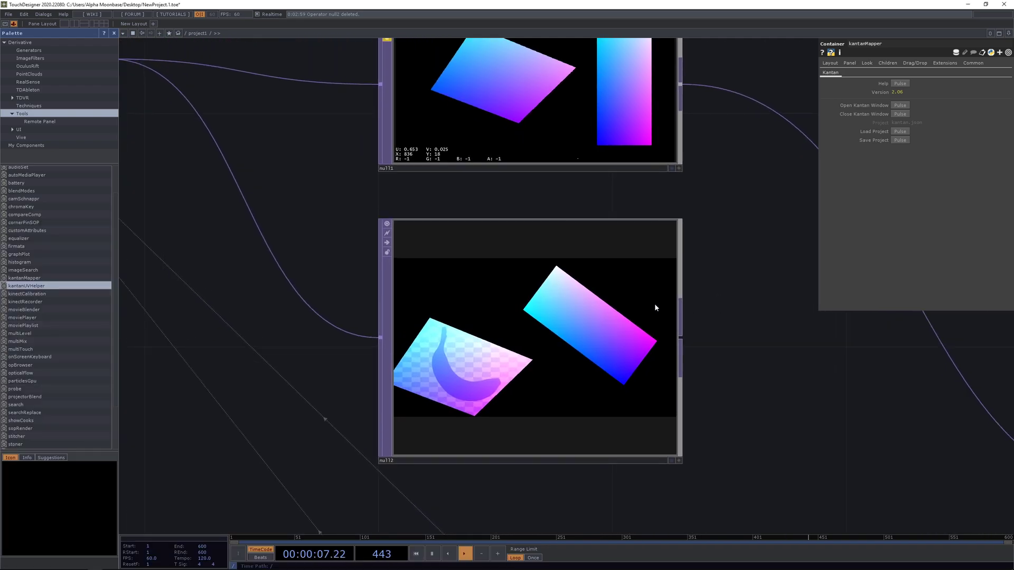
{"action": "left_click_drag", "start_coordinate": [294, 258], "coordinate": [291, 310]}
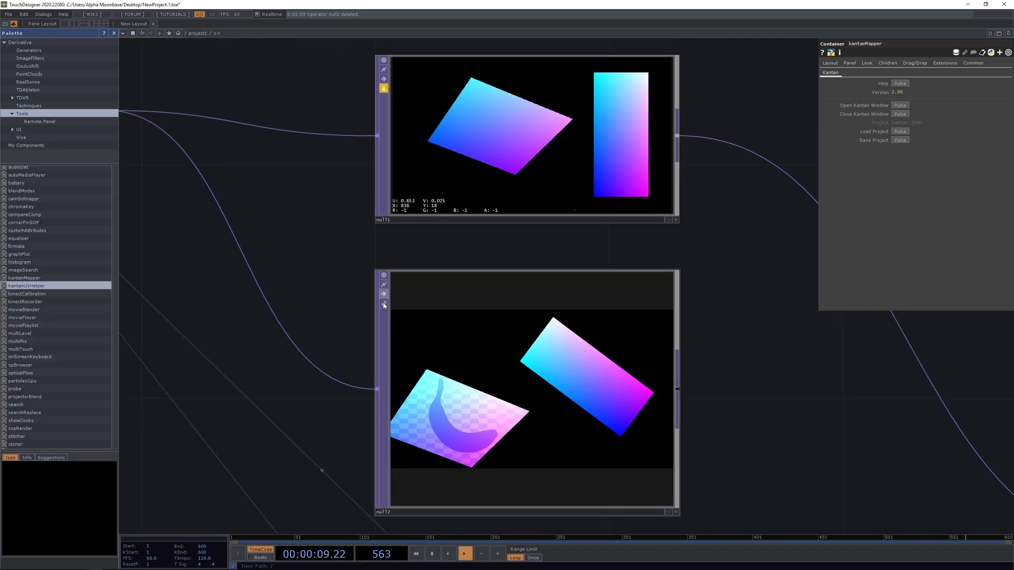
{"action": "scroll", "coordinate": [246, 255], "scroll_direction": "down", "scroll_amount": 4}
{"action": "left_click_drag", "start_coordinate": [496, 287], "coordinate": [456, 262]}
{"action": "scroll", "coordinate": [456, 262], "scroll_direction": "up", "scroll_amount": 2}
{"action": "left_click", "coordinate": [400, 251]}
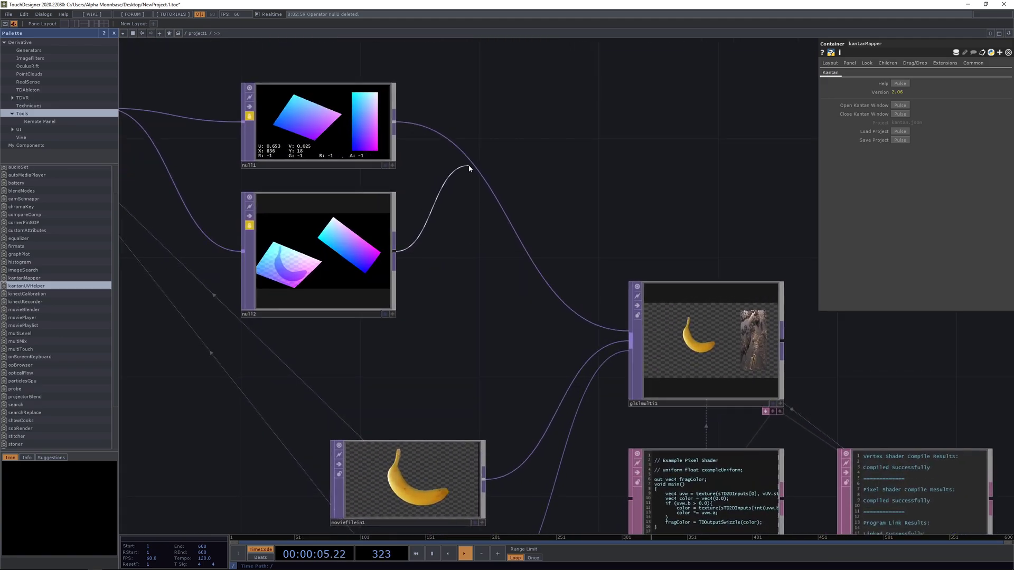
{"action": "left_click_drag", "start_coordinate": [469, 166], "coordinate": [471, 167]}
{"action": "scroll", "coordinate": [740, 363], "scroll_direction": "up", "scroll_amount": 5}
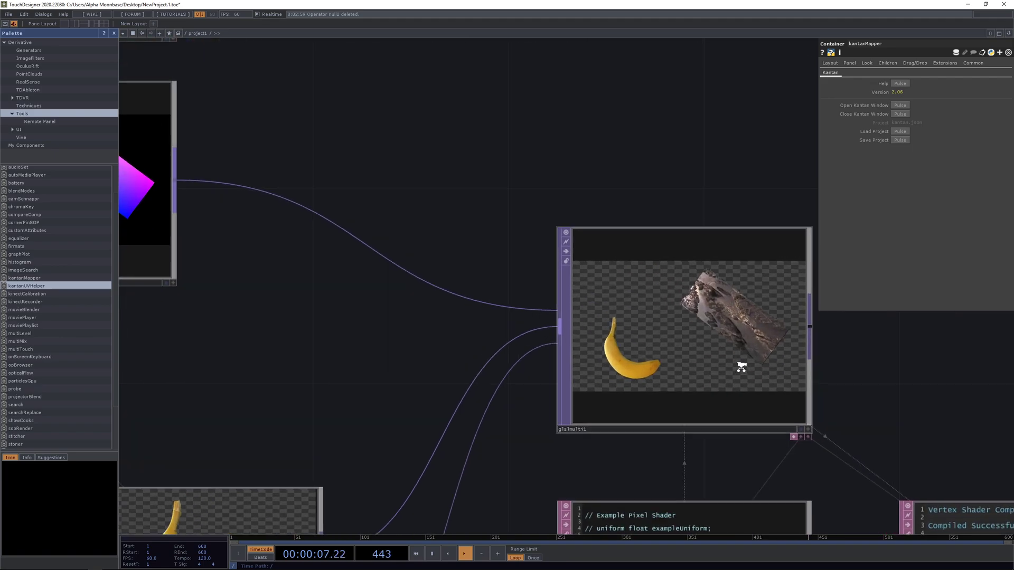
{"action": "scroll", "coordinate": [633, 356], "scroll_direction": "down", "scroll_amount": 8}
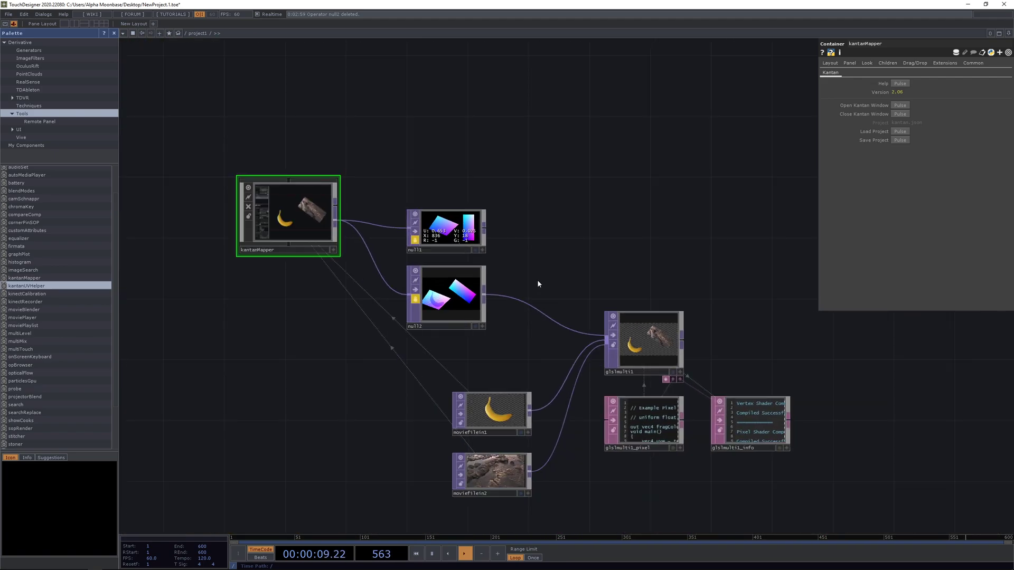
Add a Switch TOP fed by null1 and null2, and connect its output to the GLSL Multi TOP's first input.
{"action": "scroll", "coordinate": [538, 280], "scroll_direction": "up", "scroll_amount": 4}
{"action": "key", "text": "Tab"}
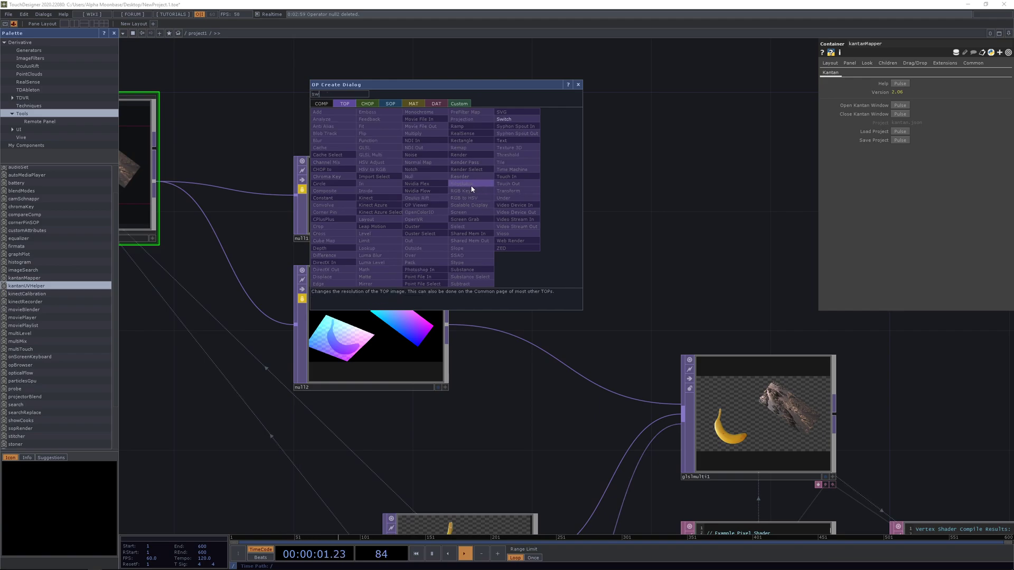
{"action": "left_click", "coordinate": [507, 120]}
{"action": "left_click", "coordinate": [575, 247]}
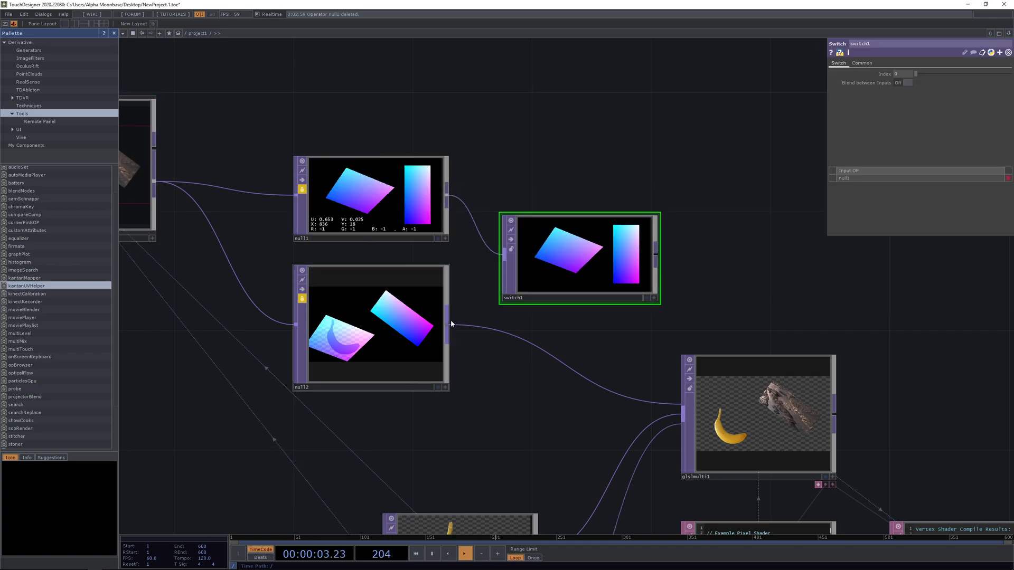
{"action": "left_click_drag", "start_coordinate": [448, 323], "coordinate": [505, 257]}
{"action": "left_click_drag", "start_coordinate": [658, 255], "coordinate": [549, 356]}
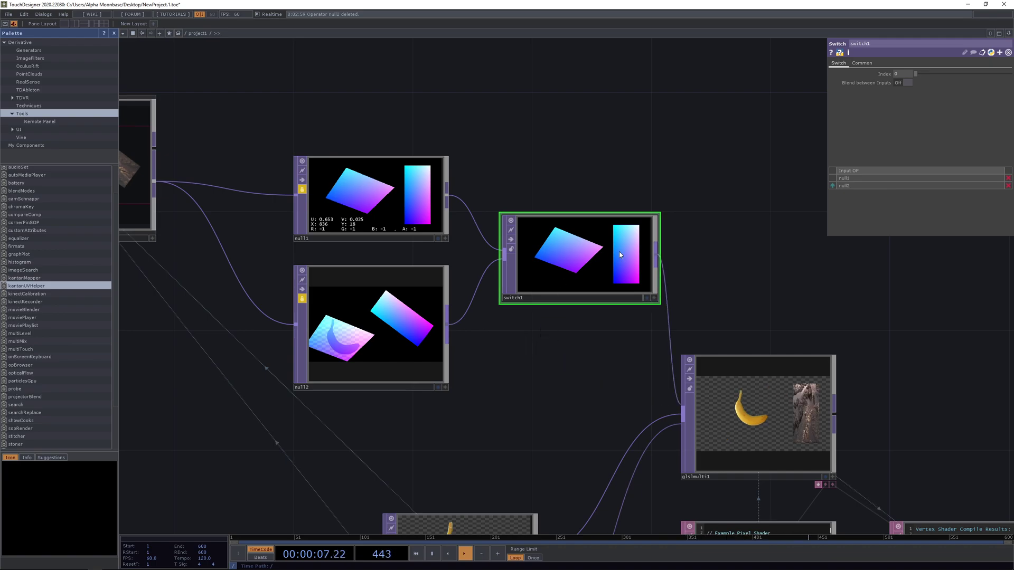
Compare the two locked UV layouts in the GLSL Multi output by setting the Switch index to 1 and back to 0.
{"action": "left_click_drag", "start_coordinate": [746, 180], "coordinate": [712, 107]}
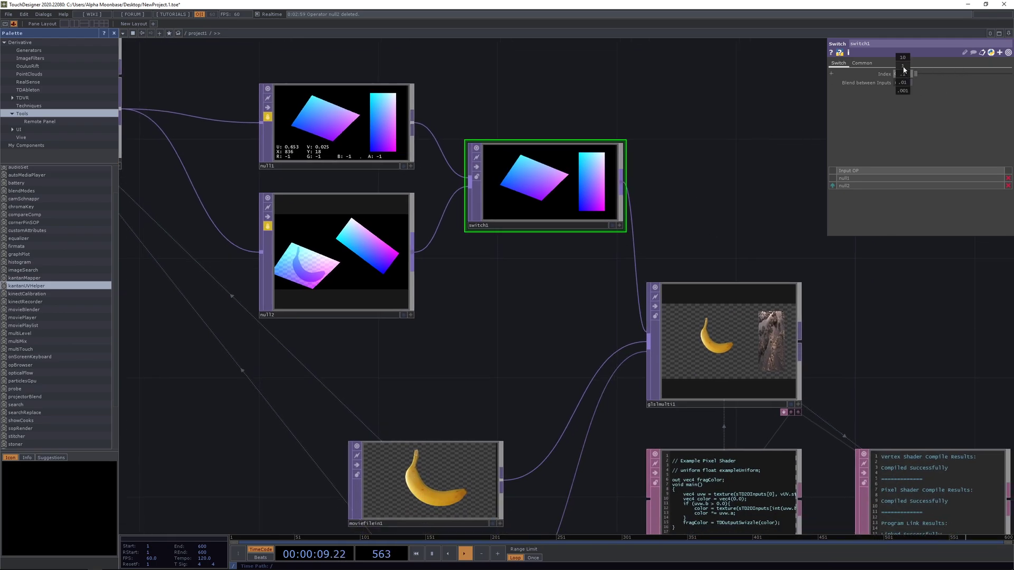
{"action": "middle_click_drag", "start_coordinate": [904, 68], "coordinate": [925, 67]}
{"action": "middle_click_drag", "start_coordinate": [792, 376], "coordinate": [808, 192]}
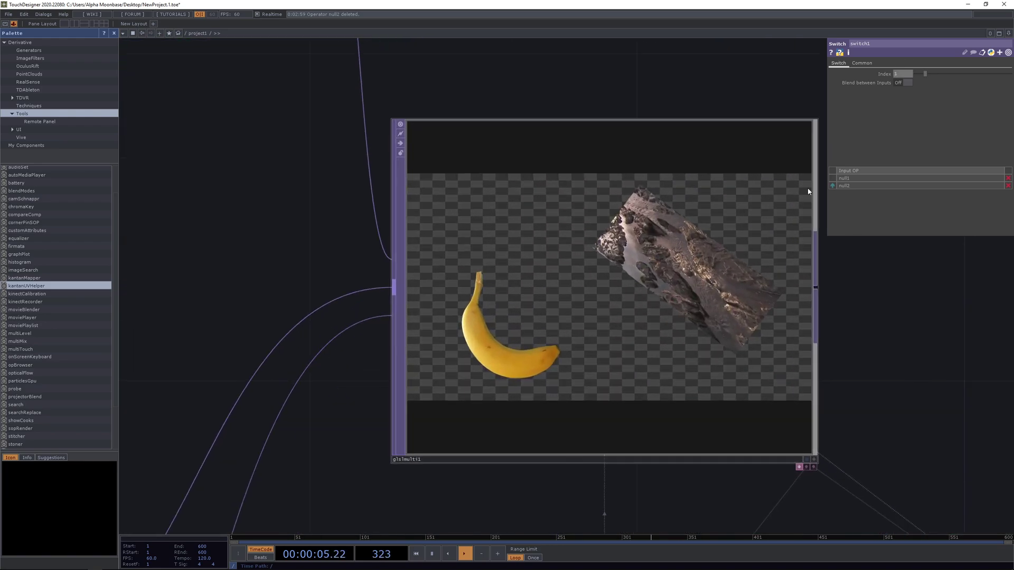
{"action": "middle_click_drag", "start_coordinate": [902, 67], "coordinate": [888, 67]}
{"action": "left_click_drag", "start_coordinate": [726, 168], "coordinate": [728, 183]}
{"action": "scroll", "coordinate": [729, 183], "scroll_direction": "down", "scroll_amount": 12}
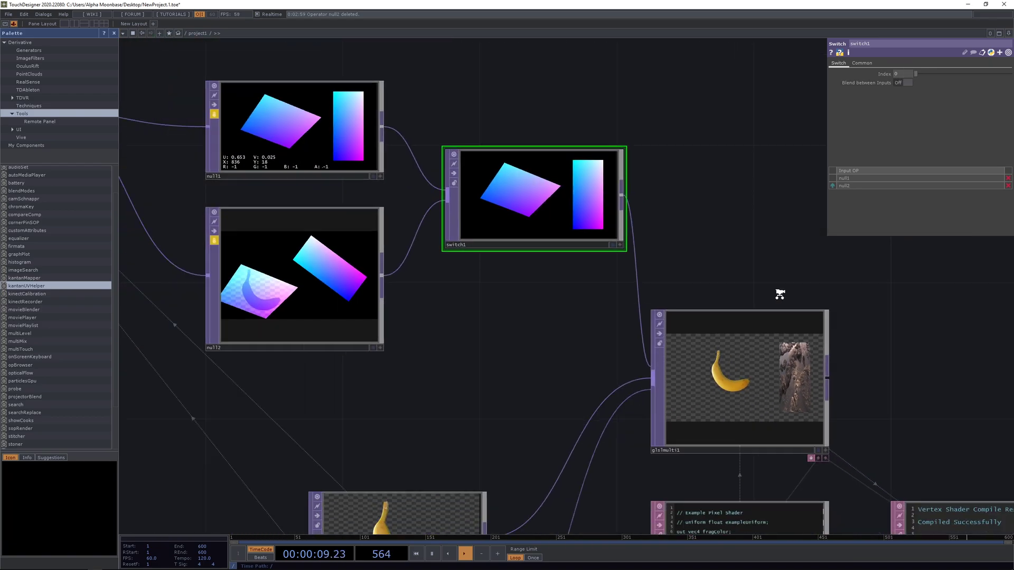
Tidy the network by moving the second Null TOP up beneath the first and raising the Switch TOP beside them.
{"action": "left_click", "coordinate": [363, 215]}
{"action": "scroll", "coordinate": [451, 288], "scroll_direction": "up", "scroll_amount": 5}
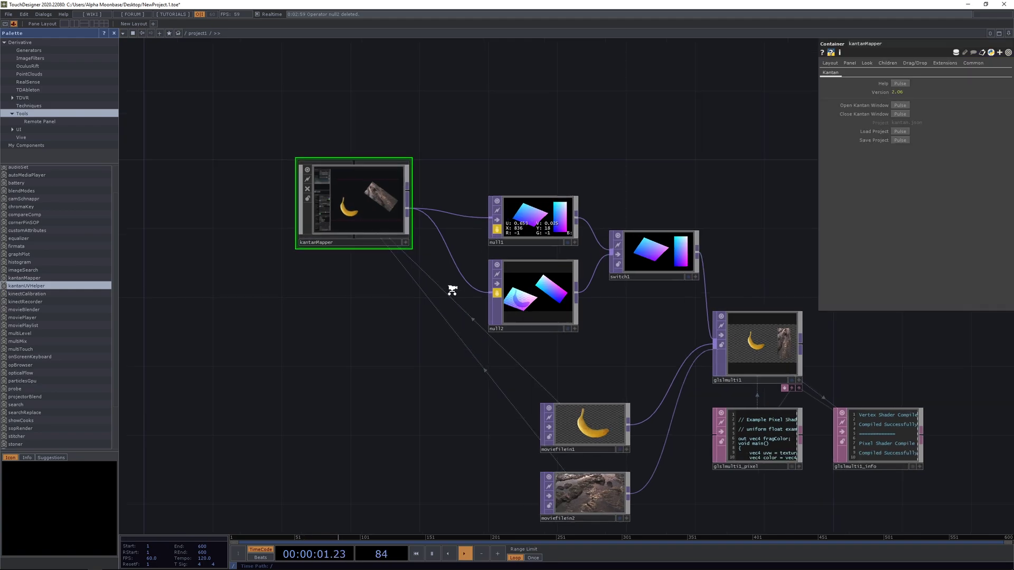
{"action": "left_click_drag", "start_coordinate": [558, 391], "coordinate": [558, 285]}
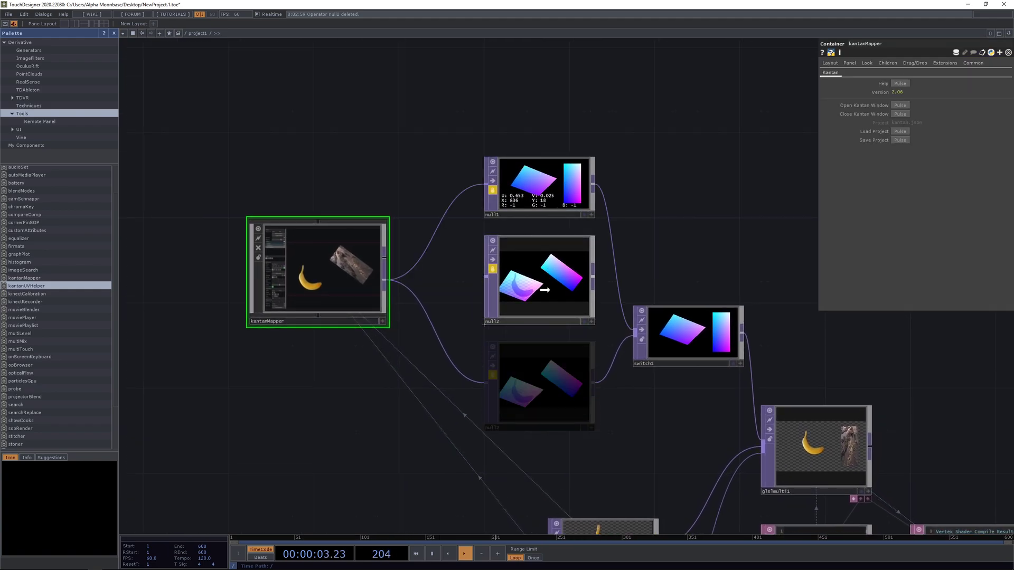
{"action": "left_click_drag", "start_coordinate": [687, 335], "coordinate": [687, 208]}
{"action": "left_click_drag", "start_coordinate": [608, 357], "coordinate": [624, 305]}
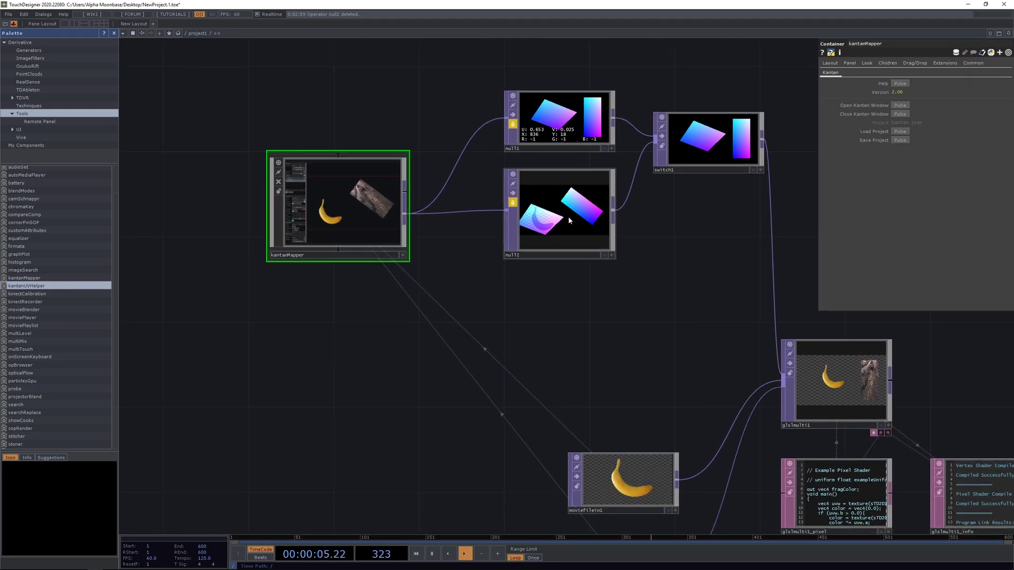
Move both Movie File In TOPs to the left and stack them closely one above the other.
{"action": "left_click", "coordinate": [565, 222]}
{"action": "scroll", "coordinate": [548, 245], "scroll_direction": "up", "scroll_amount": 4}
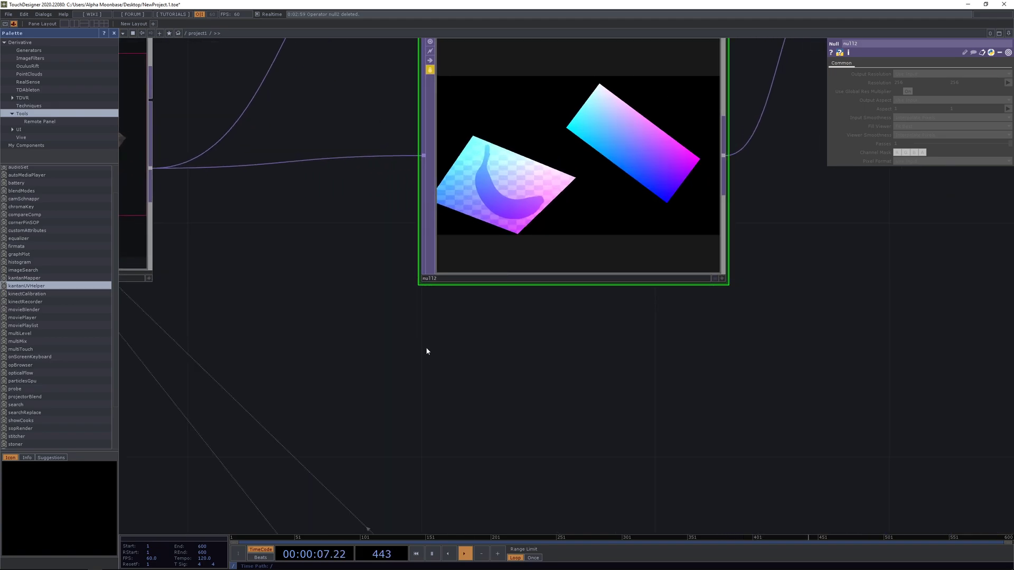
{"action": "left_click_drag", "start_coordinate": [369, 351], "coordinate": [537, 353]}
{"action": "scroll", "coordinate": [536, 353], "scroll_direction": "down", "scroll_amount": 3}
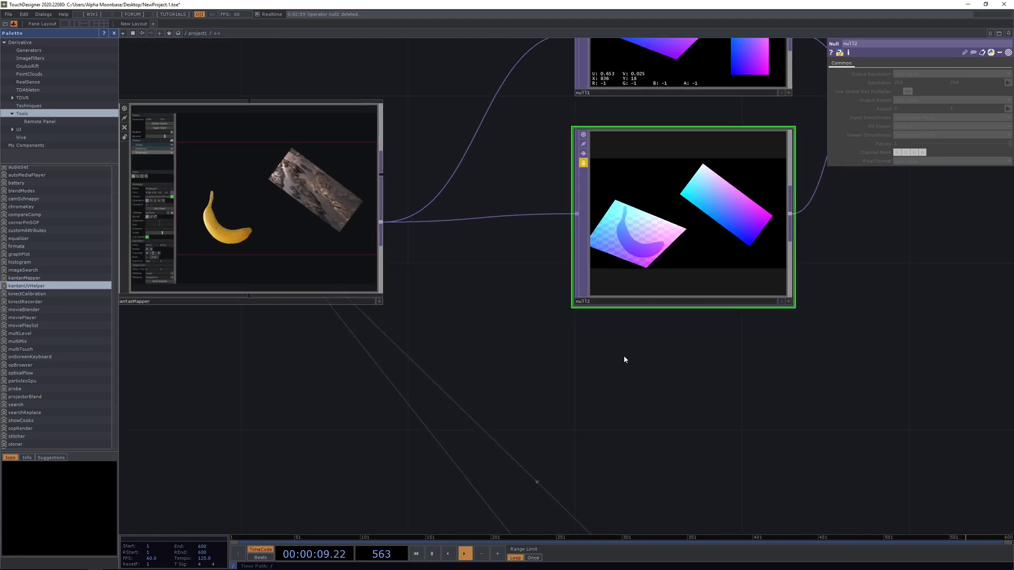
{"action": "left_click_drag", "start_coordinate": [625, 360], "coordinate": [521, 272]}
{"action": "scroll", "coordinate": [523, 306], "scroll_direction": "down", "scroll_amount": 3}
{"action": "left_click_drag", "start_coordinate": [593, 337], "coordinate": [499, 128]}
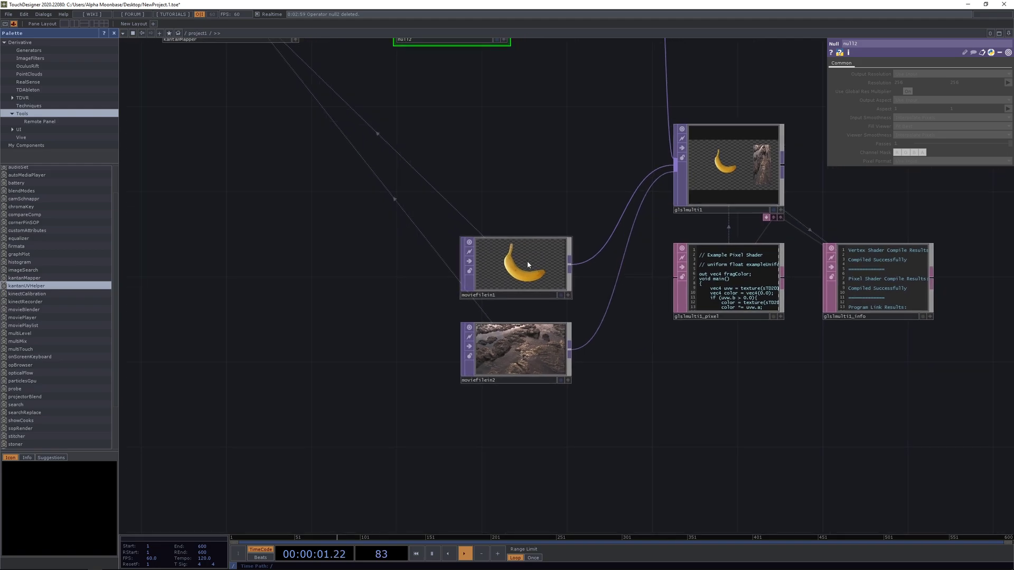
{"action": "left_click_drag", "start_coordinate": [528, 265], "coordinate": [528, 223]}
{"action": "scroll", "coordinate": [544, 201], "scroll_direction": "up", "scroll_amount": 4}
{"action": "scroll", "coordinate": [550, 430], "scroll_direction": "down", "scroll_amount": 3}
{"action": "left_click_drag", "start_coordinate": [550, 435], "coordinate": [621, 315]}
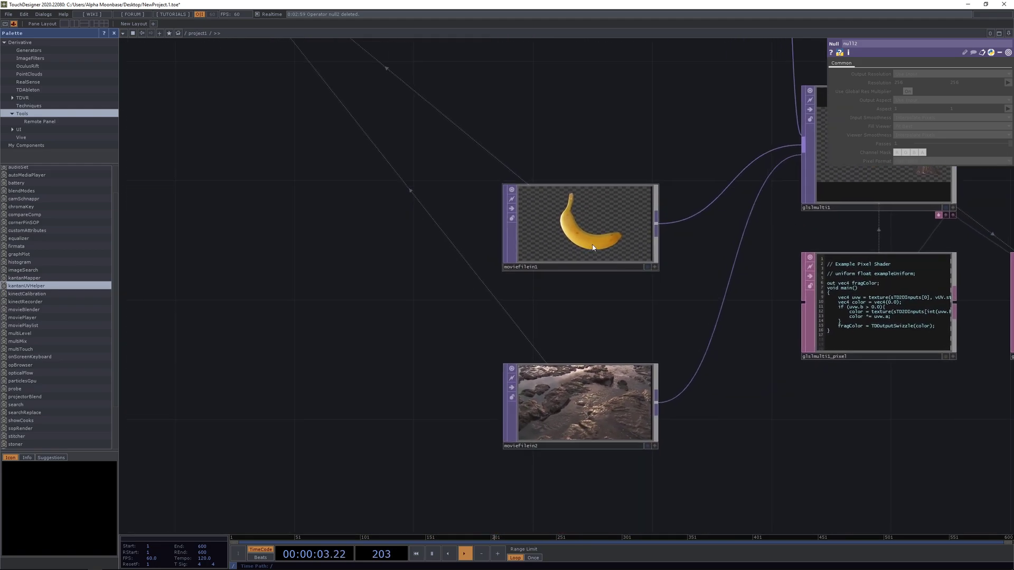
{"action": "left_click_drag", "start_coordinate": [592, 245], "coordinate": [534, 246]}
{"action": "left_click_drag", "start_coordinate": [587, 423], "coordinate": [497, 422]}
{"action": "left_click_drag", "start_coordinate": [534, 248], "coordinate": [473, 308]}
Add a third Null TOP below null2 and connect kantanMapper's UV output to it.
{"action": "left_click_drag", "start_coordinate": [564, 216], "coordinate": [640, 377]}
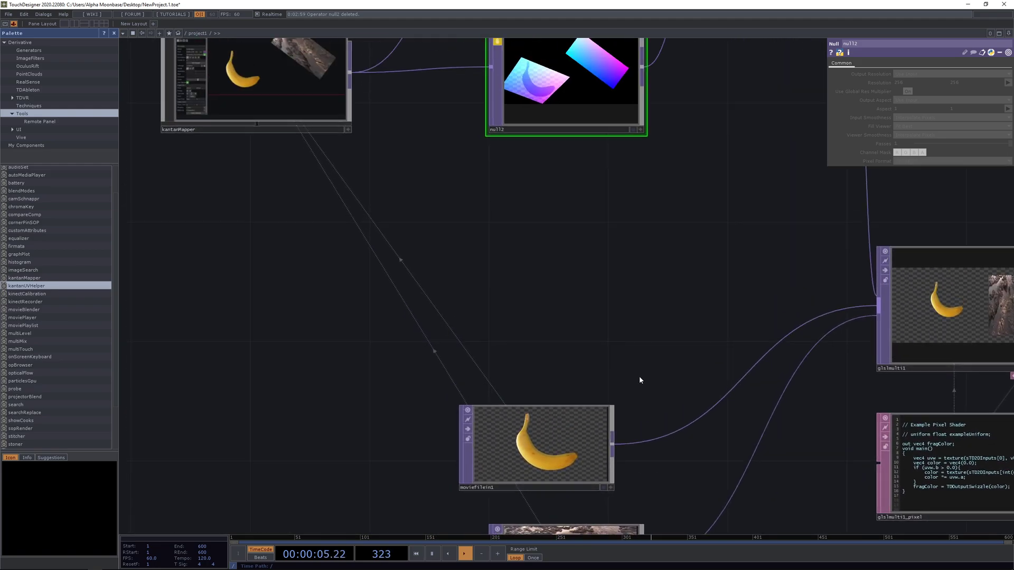
{"action": "key", "text": "Tab"}
{"action": "type", "text": "nu"}
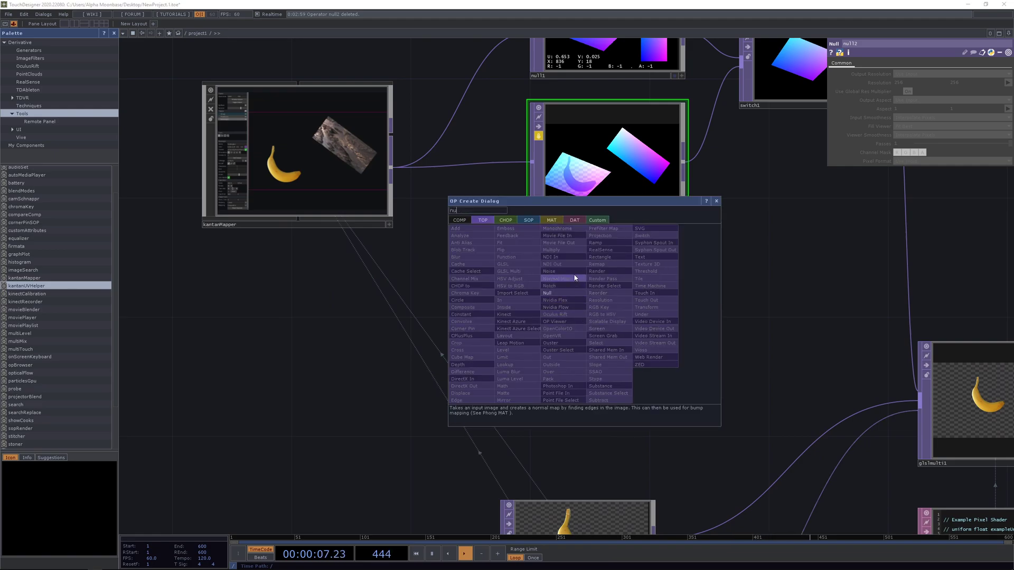
{"action": "left_click", "coordinate": [563, 294]}
{"action": "left_click", "coordinate": [606, 307]}
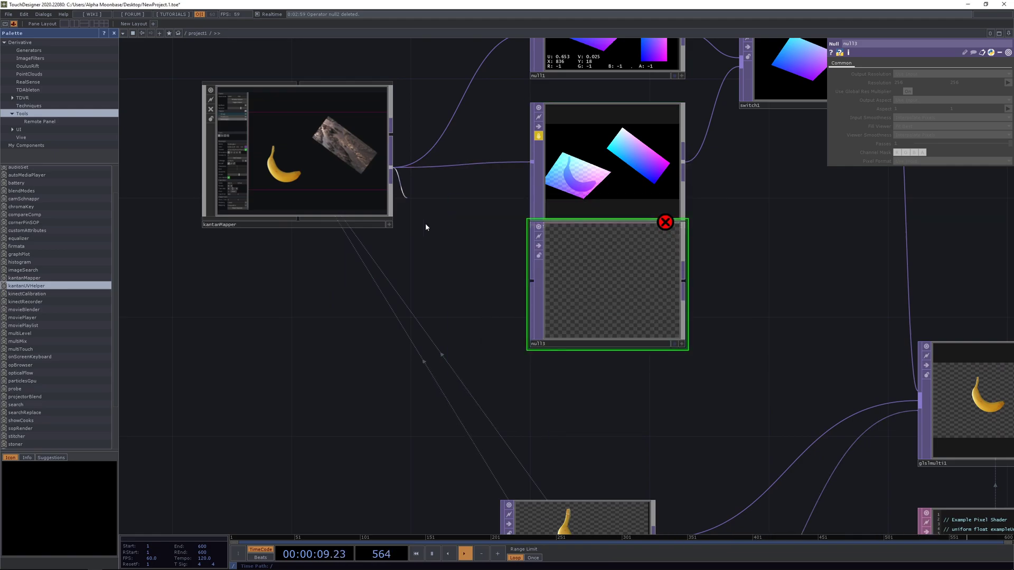
{"action": "left_click_drag", "start_coordinate": [425, 228], "coordinate": [532, 281]}
{"action": "left_click_drag", "start_coordinate": [401, 324], "coordinate": [442, 337]}
In the Kantan window, set Freeform1's Texture ID to 2 and Rectangle2's Texture ID to 1, and close the window.
{"action": "left_click", "coordinate": [353, 142]}
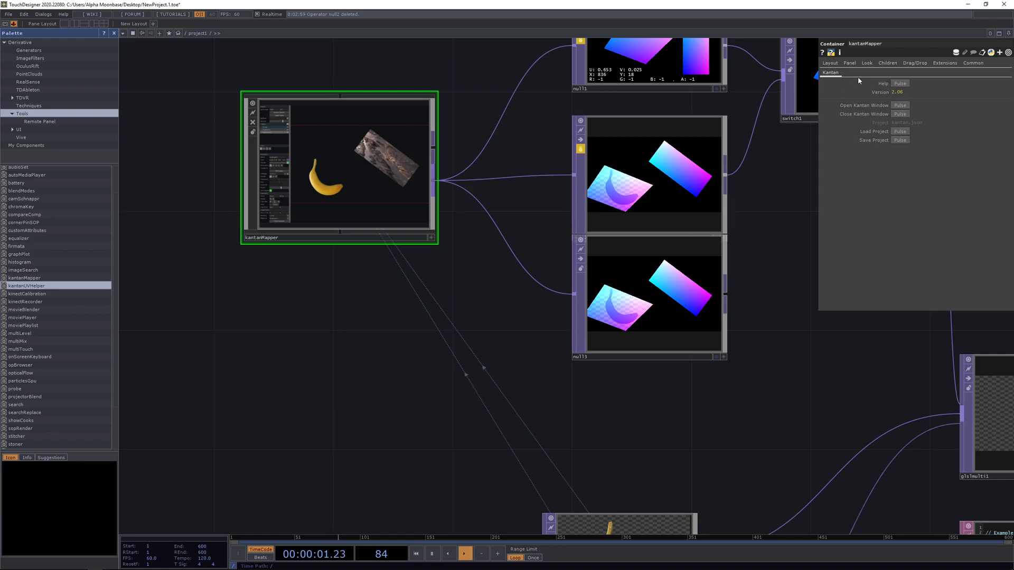
{"action": "left_click", "coordinate": [899, 106]}
{"action": "left_click", "coordinate": [180, 449]}
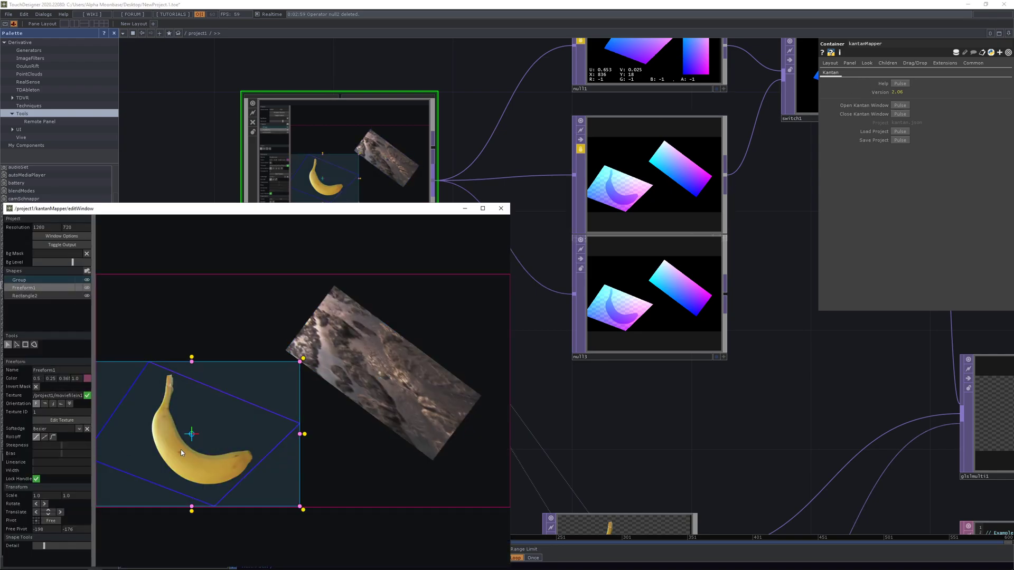
{"action": "left_click", "coordinate": [35, 412]}
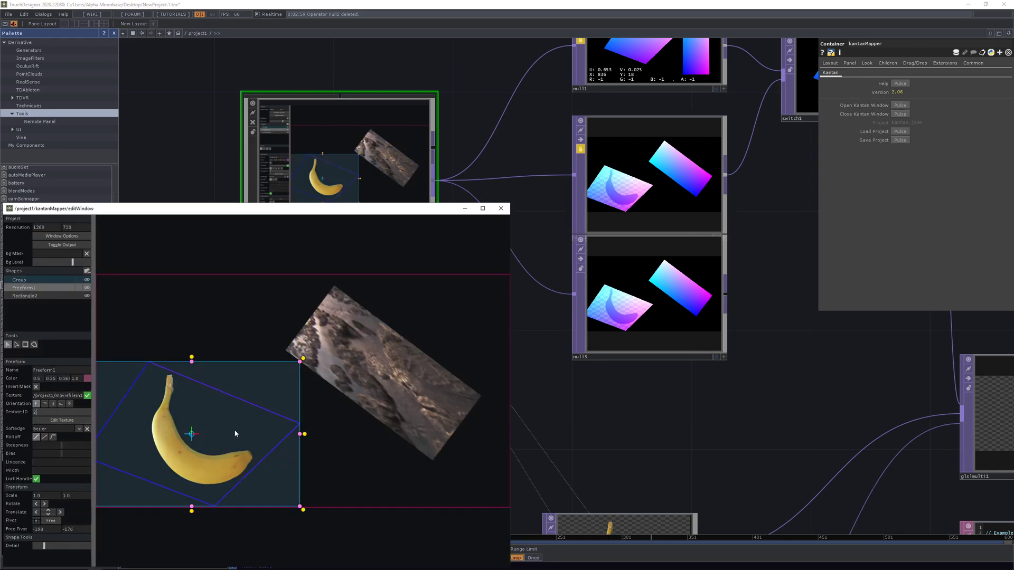
{"action": "left_click", "coordinate": [345, 351]}
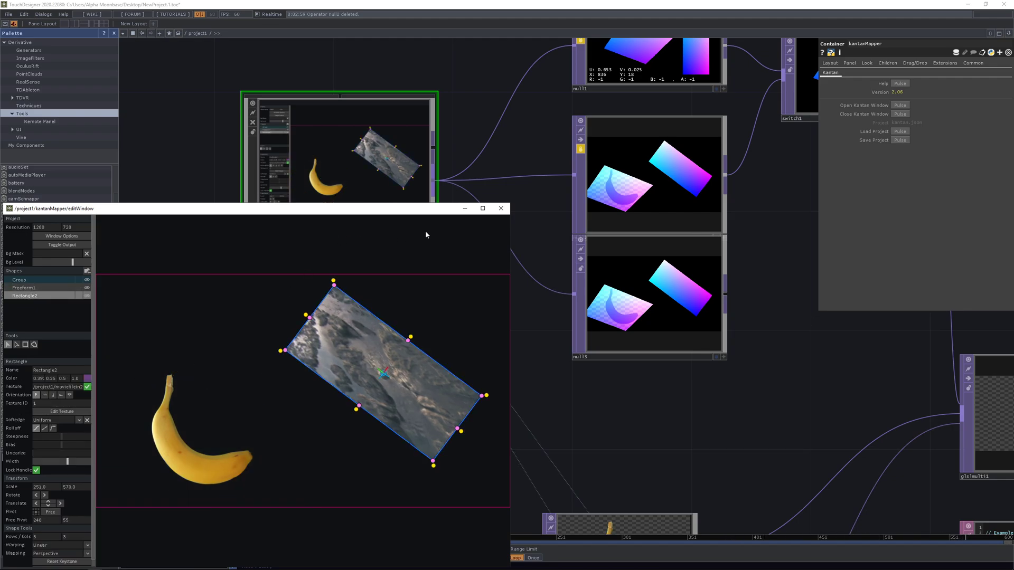
{"action": "left_click", "coordinate": [504, 211]}
Lock the third Null TOP, move the Switch TOP down beside the Nulls and connect null3 as its third input.
{"action": "left_click_drag", "start_coordinate": [696, 471], "coordinate": [609, 464]}
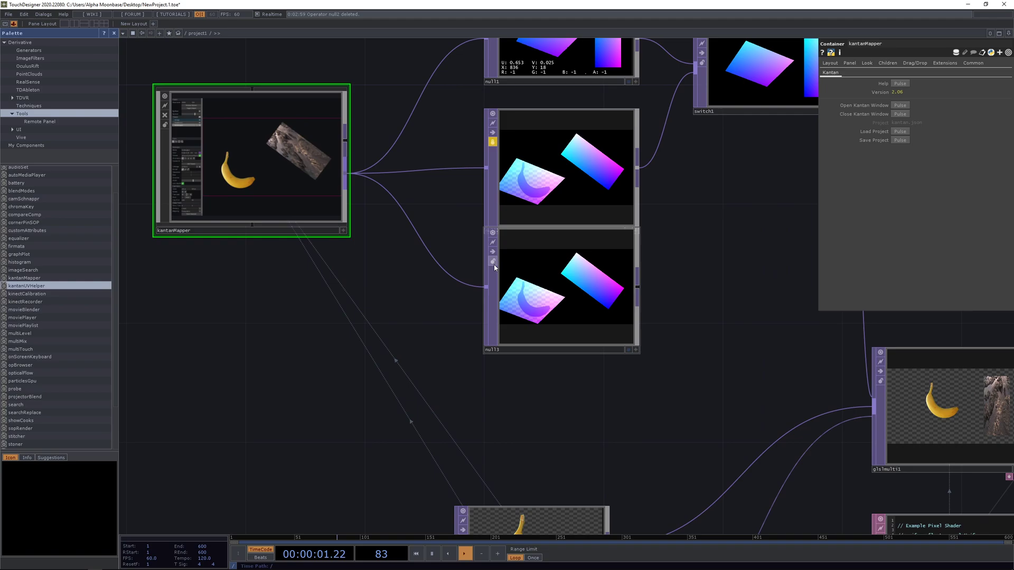
{"action": "left_click_drag", "start_coordinate": [653, 258], "coordinate": [595, 203]}
{"action": "left_click_drag", "start_coordinate": [616, 157], "coordinate": [652, 293]}
{"action": "left_click_drag", "start_coordinate": [681, 181], "coordinate": [632, 182]}
Set the Switch index to 1 and then 2, and examine the swapped textures in the GLSL Multi output.
{"action": "left_click_drag", "start_coordinate": [942, 269], "coordinate": [874, 57]}
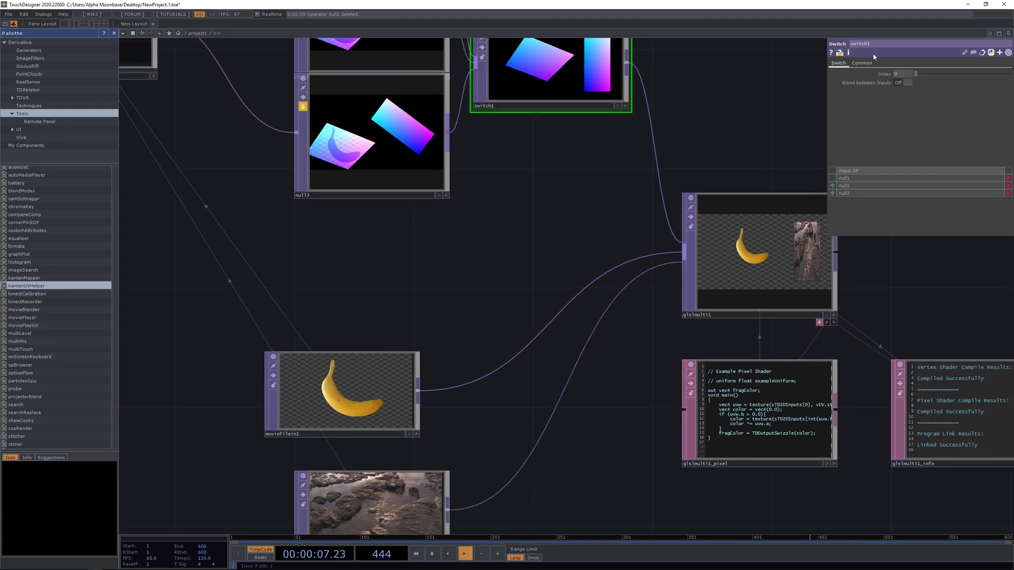
{"action": "key", "text": "Return"}
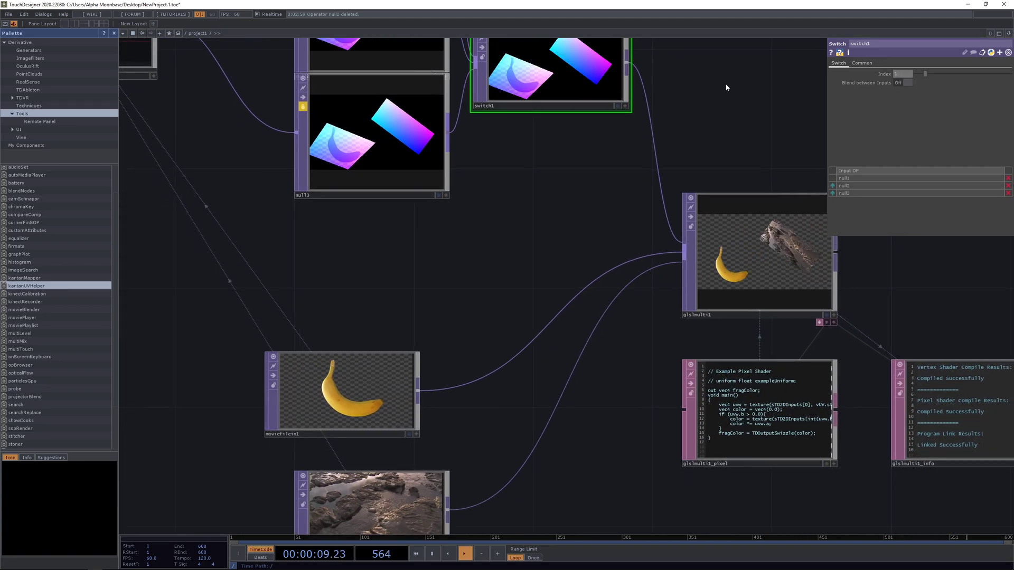
{"action": "left_click_drag", "start_coordinate": [726, 88], "coordinate": [699, 104]}
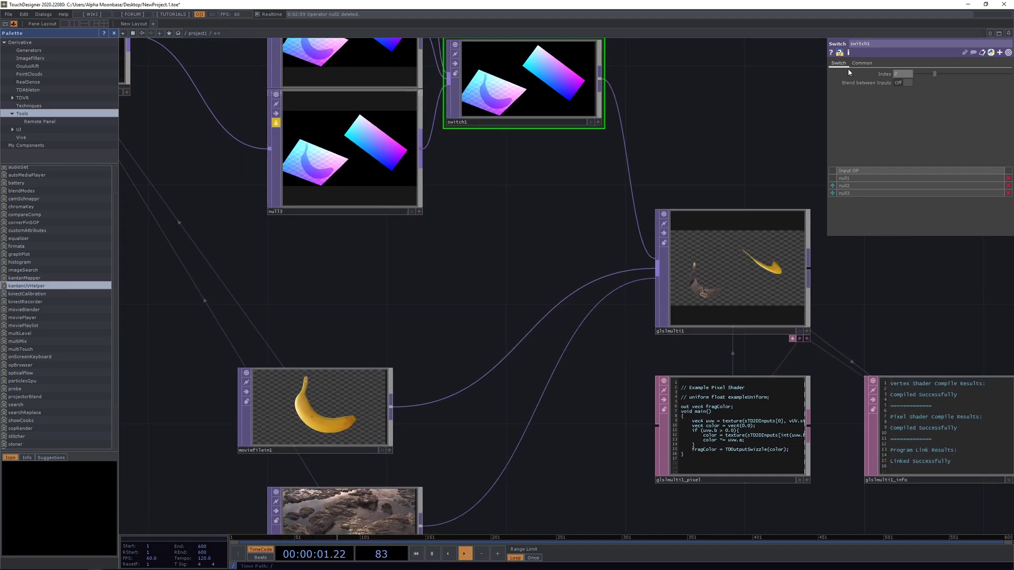
{"action": "scroll", "coordinate": [769, 335], "scroll_direction": "up", "scroll_amount": 4}
{"action": "scroll", "coordinate": [744, 251], "scroll_direction": "up", "scroll_amount": 3}
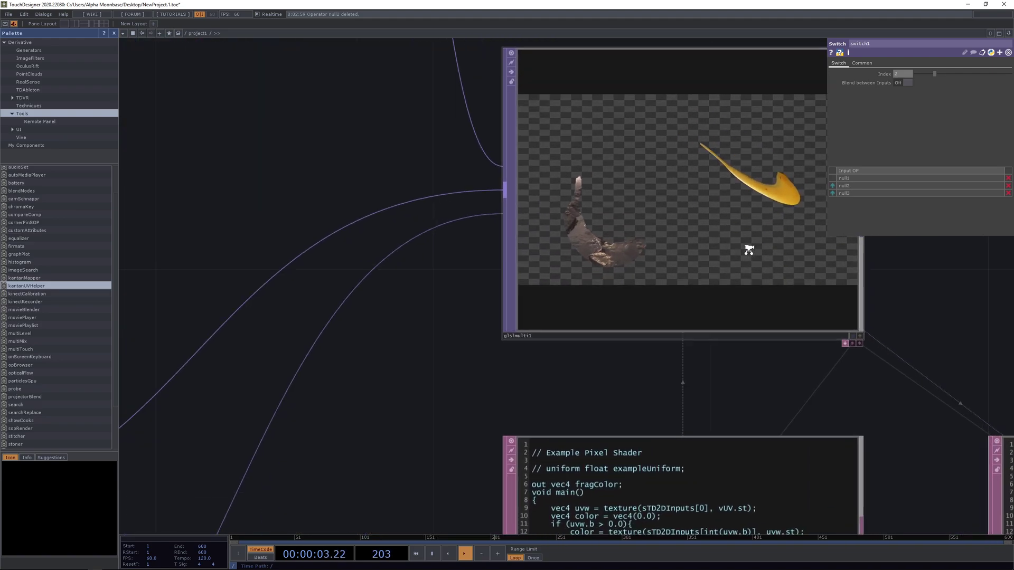
{"action": "middle_click_drag", "start_coordinate": [907, 73], "coordinate": [856, 72]}
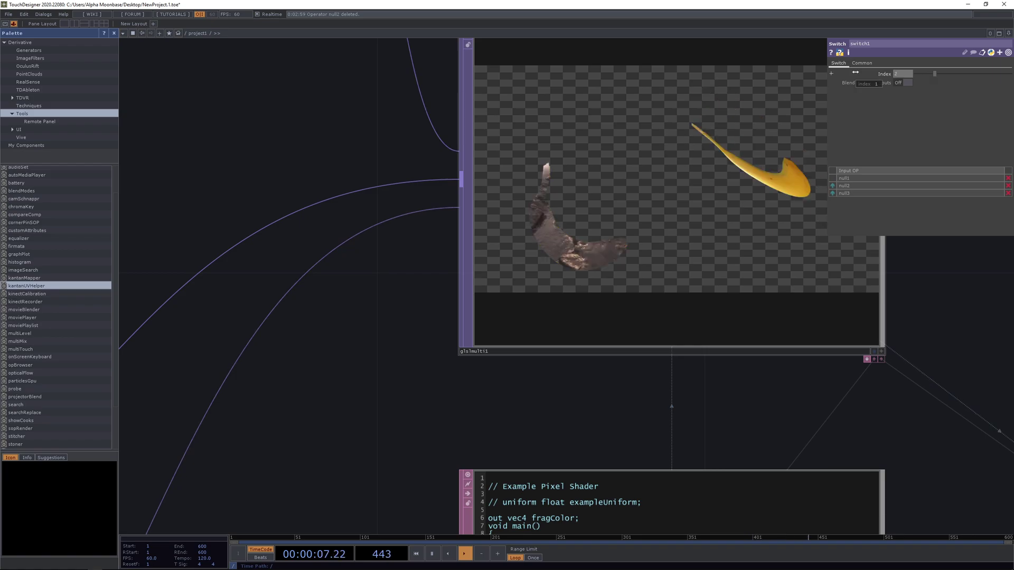
Examine the Null chain and kantanMapper's own preview to compare its texturing with the GLSL Multi output.
{"action": "left_click_drag", "start_coordinate": [422, 216], "coordinate": [557, 283]}
{"action": "scroll", "coordinate": [700, 372], "scroll_direction": "down", "scroll_amount": 5}
{"action": "left_click_drag", "start_coordinate": [471, 320], "coordinate": [640, 385]}
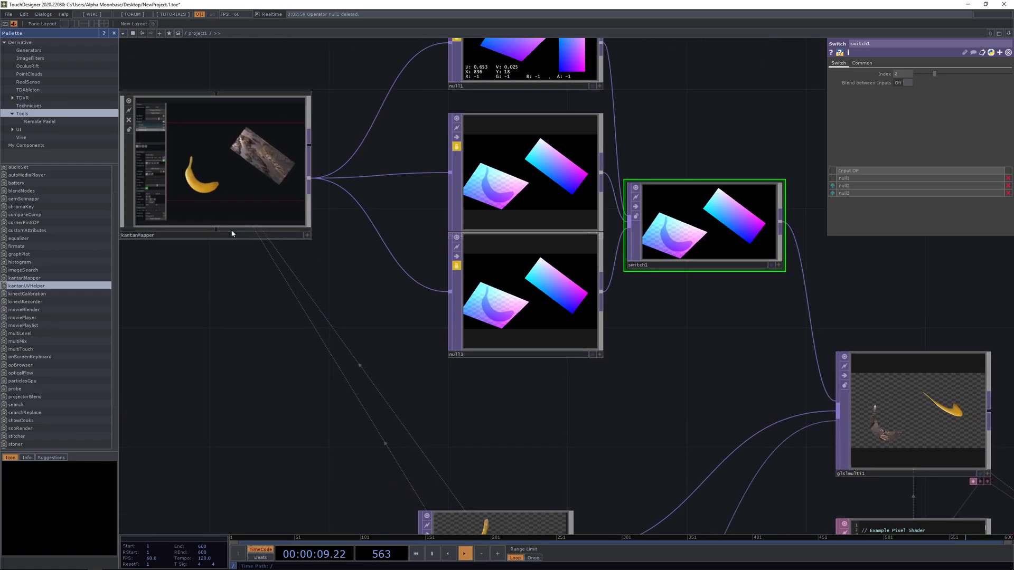
{"action": "left_click_drag", "start_coordinate": [391, 262], "coordinate": [507, 301]}
{"action": "scroll", "coordinate": [507, 300], "scroll_direction": "up", "scroll_amount": 4}
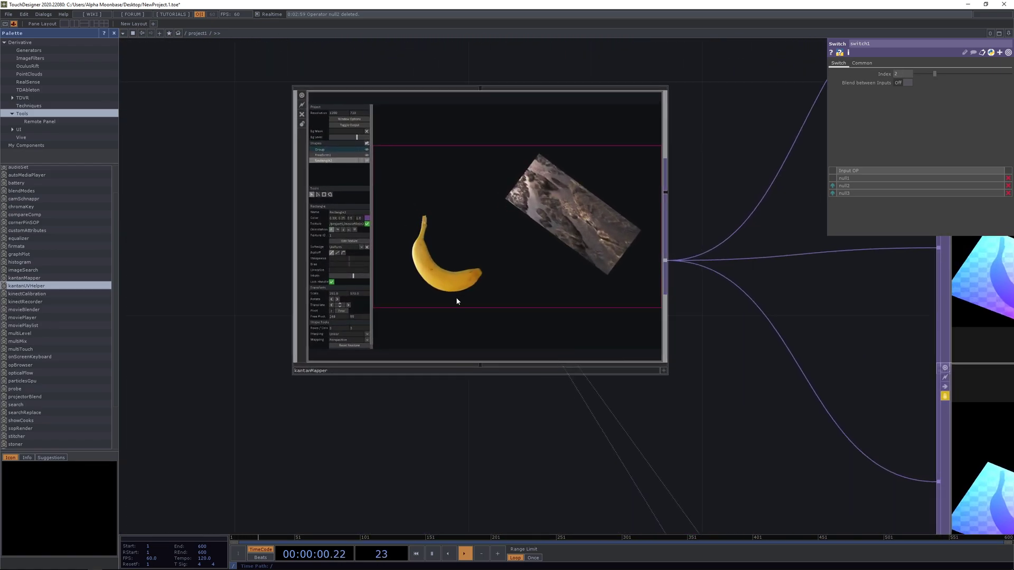
In the kantanMapper viewer, turn off the textures of the Freeform1 and Rectangle2 shapes.
{"action": "left_click", "coordinate": [664, 371]}
{"action": "left_click", "coordinate": [414, 259]}
{"action": "left_click", "coordinate": [355, 231]}
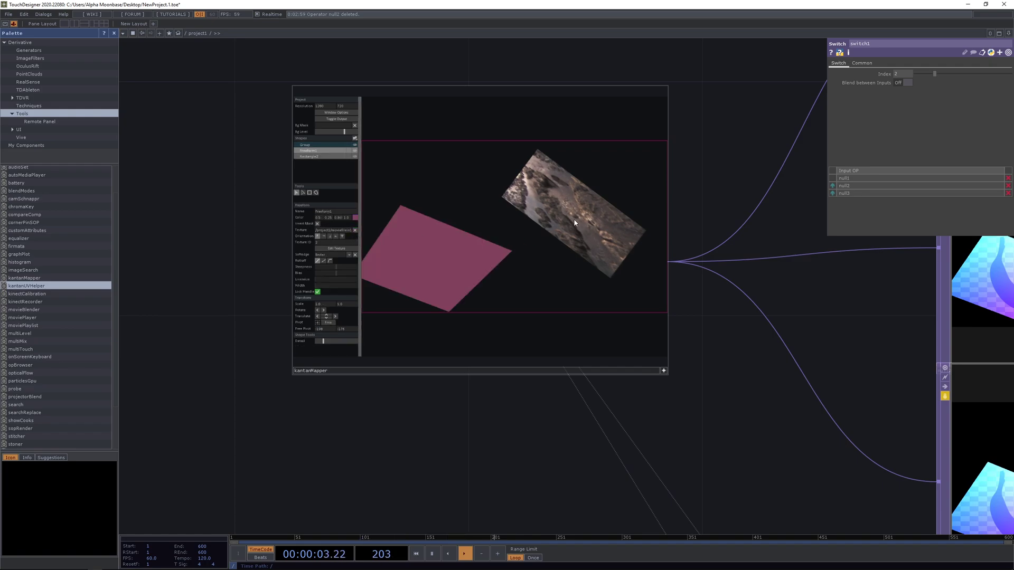
{"action": "left_click", "coordinate": [354, 224]}
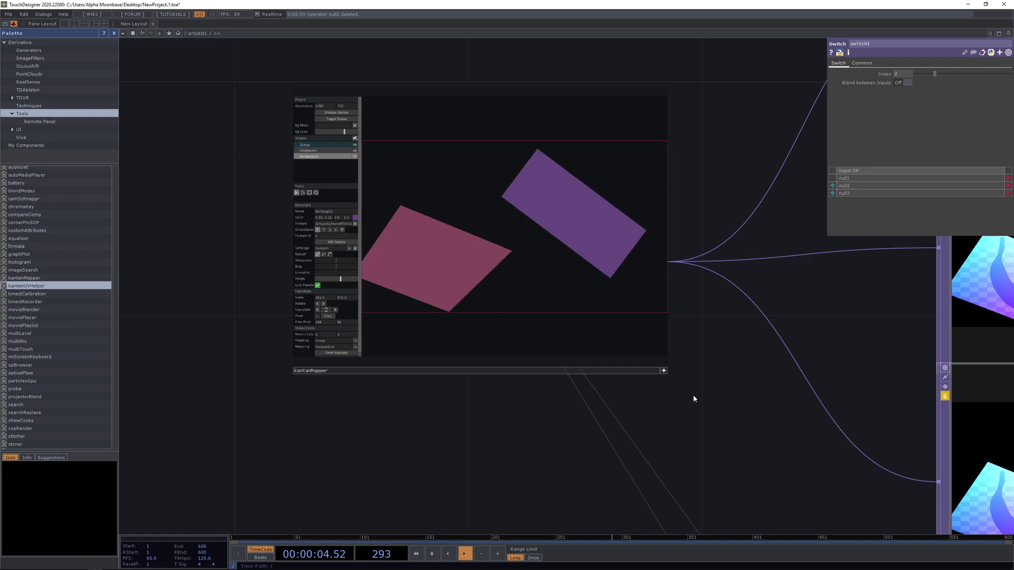
{"action": "left_click", "coordinate": [664, 370]}
Unlock the third Null TOP, discarding its locked changes, and open the Kantan window to refresh the UV layout.
{"action": "left_click_drag", "start_coordinate": [750, 446], "coordinate": [513, 313]}
{"action": "scroll", "coordinate": [513, 312], "scroll_direction": "down", "scroll_amount": 3}
{"action": "left_click_drag", "start_coordinate": [735, 368], "coordinate": [614, 308]}
{"action": "left_click", "coordinate": [395, 234]}
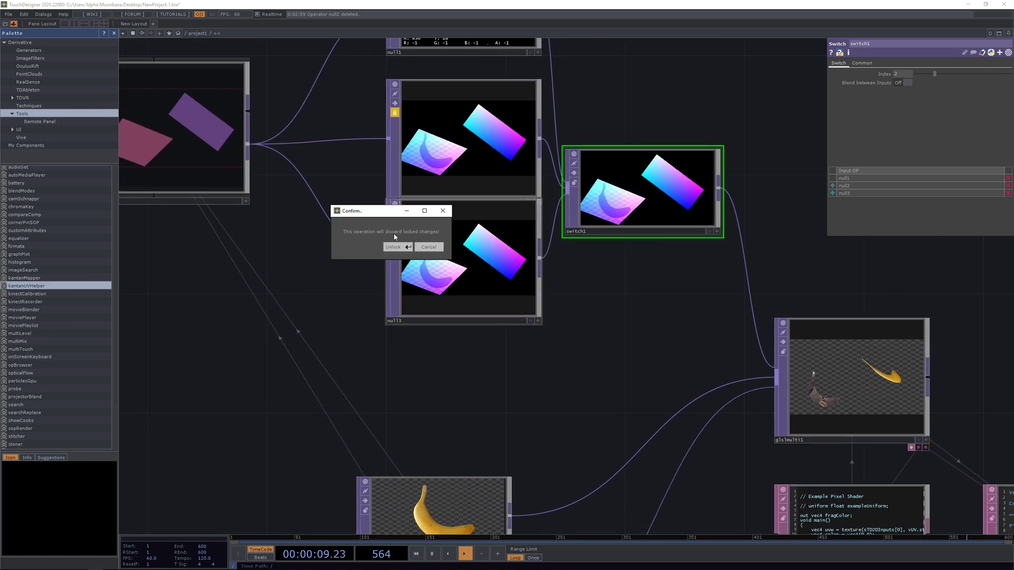
{"action": "left_click", "coordinate": [396, 249]}
{"action": "left_click_drag", "start_coordinate": [373, 227], "coordinate": [542, 292]}
{"action": "left_click", "coordinate": [367, 206]}
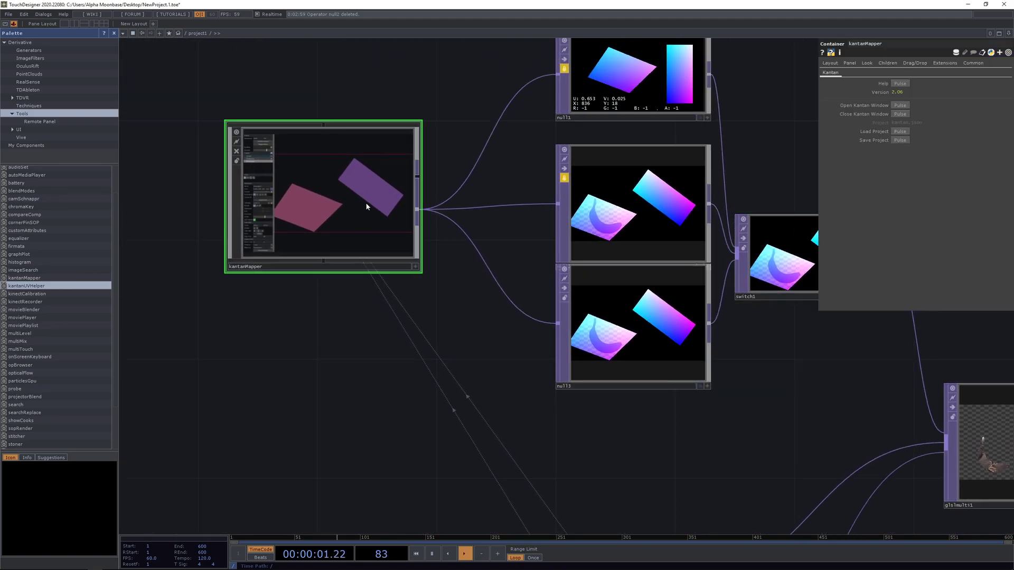
{"action": "left_click", "coordinate": [899, 105]}
{"action": "left_click", "coordinate": [500, 209]}
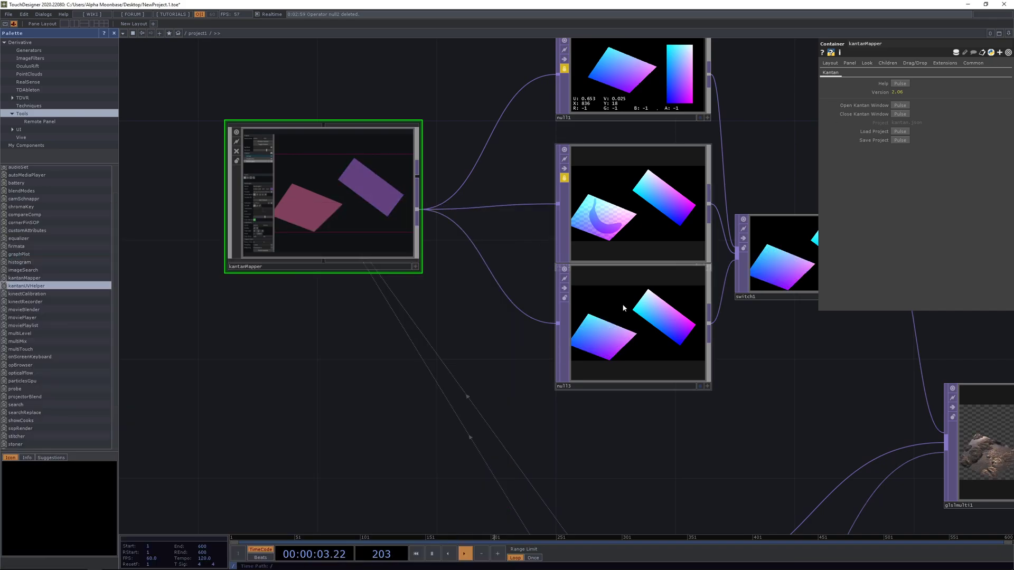
Lock the third Null TOP again and move it down, clear of the second Null.
{"action": "left_click", "coordinate": [563, 298]}
{"action": "left_click_drag", "start_coordinate": [825, 413], "coordinate": [723, 377]}
{"action": "left_click_drag", "start_coordinate": [557, 299], "coordinate": [557, 330]}
{"action": "left_click_drag", "start_coordinate": [686, 337], "coordinate": [478, 289]}
Switch the Switch TOP's index between about 1 and 2, and compare the texture assignments in the GLSL Multi output.
{"action": "left_click", "coordinate": [548, 193]}
{"action": "scroll", "coordinate": [566, 272], "scroll_direction": "up", "scroll_amount": 3}
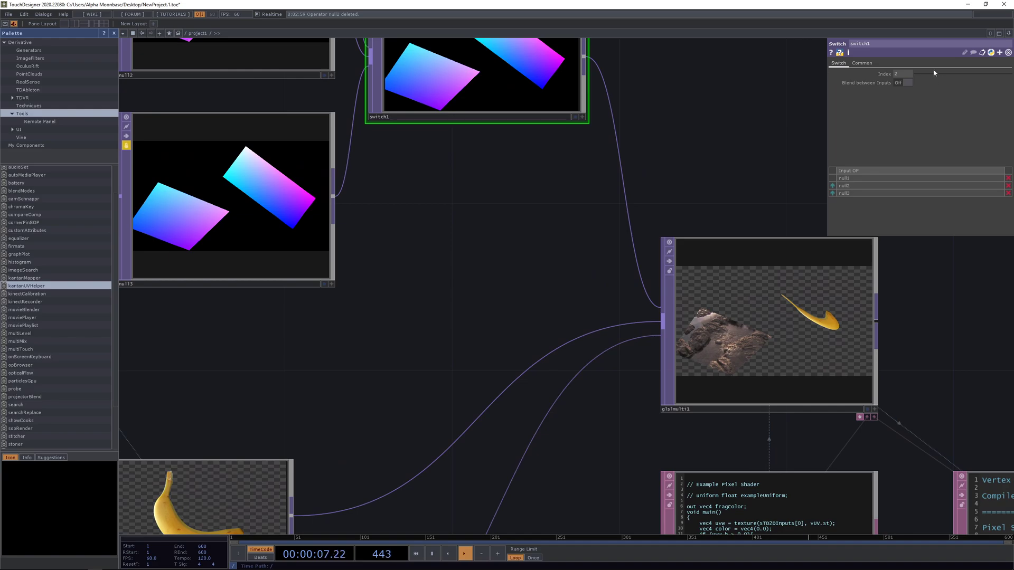
{"action": "left_click_drag", "start_coordinate": [935, 78], "coordinate": [933, 76]}
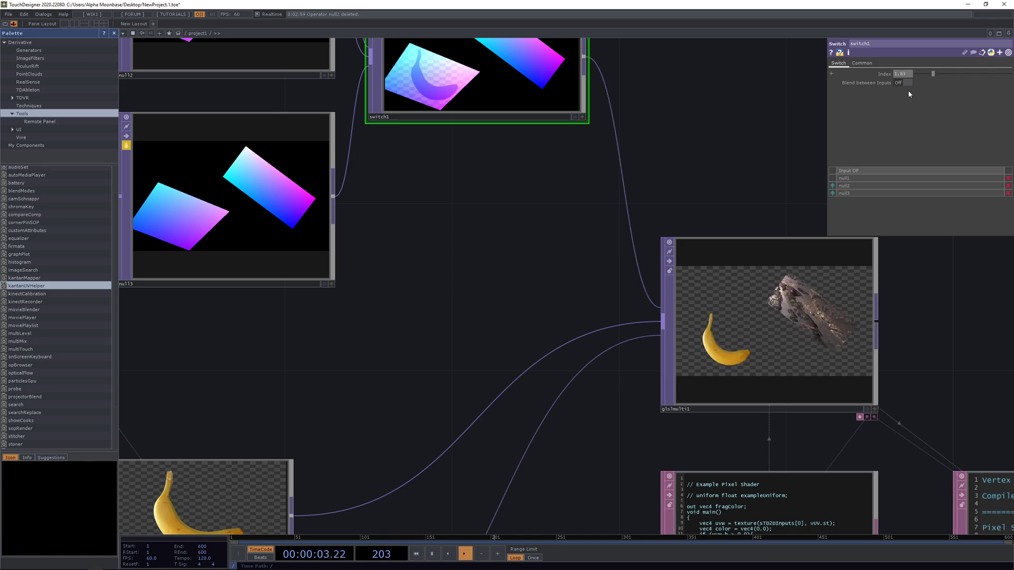
{"action": "left_click_drag", "start_coordinate": [725, 141], "coordinate": [648, 86]}
{"action": "scroll", "coordinate": [733, 309], "scroll_direction": "up", "scroll_amount": 3}
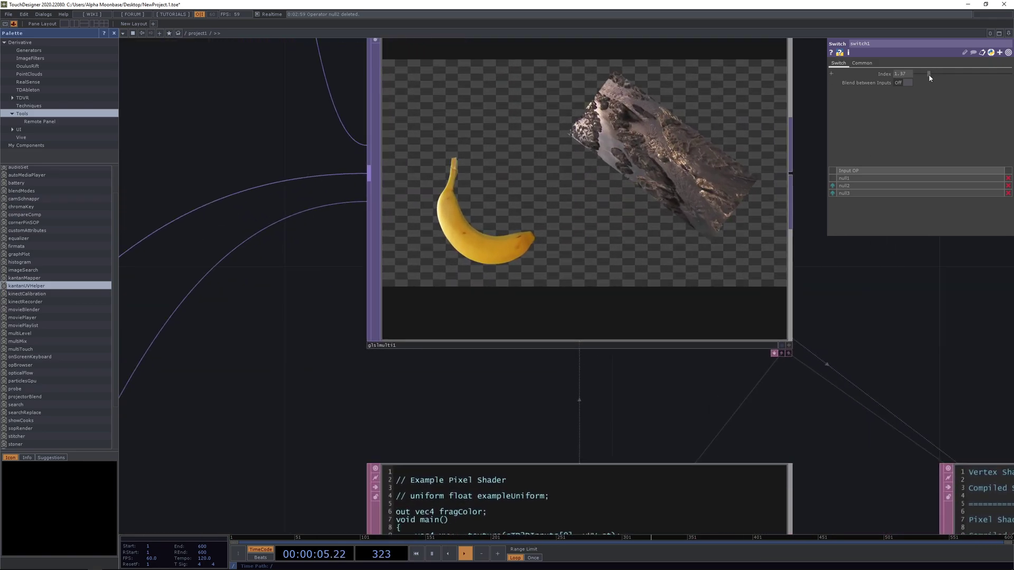
{"action": "left_click_drag", "start_coordinate": [930, 78], "coordinate": [935, 74]}
{"action": "middle_click_drag", "start_coordinate": [541, 176], "coordinate": [541, 189]}
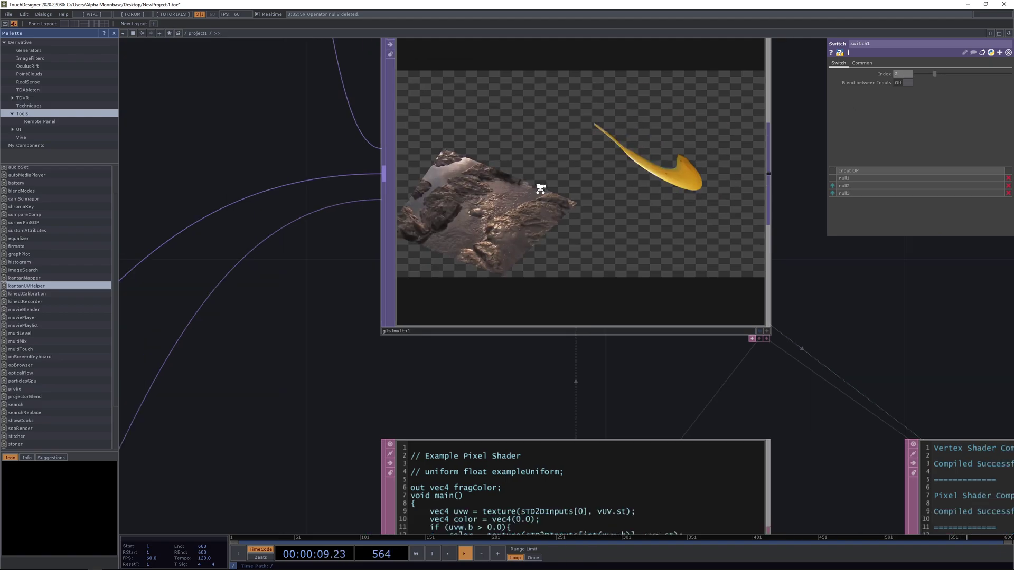
Delete the kantanMapper component from the network.
{"action": "scroll", "coordinate": [540, 189], "scroll_direction": "down", "scroll_amount": 5}
{"action": "left_click", "coordinate": [245, 161]}
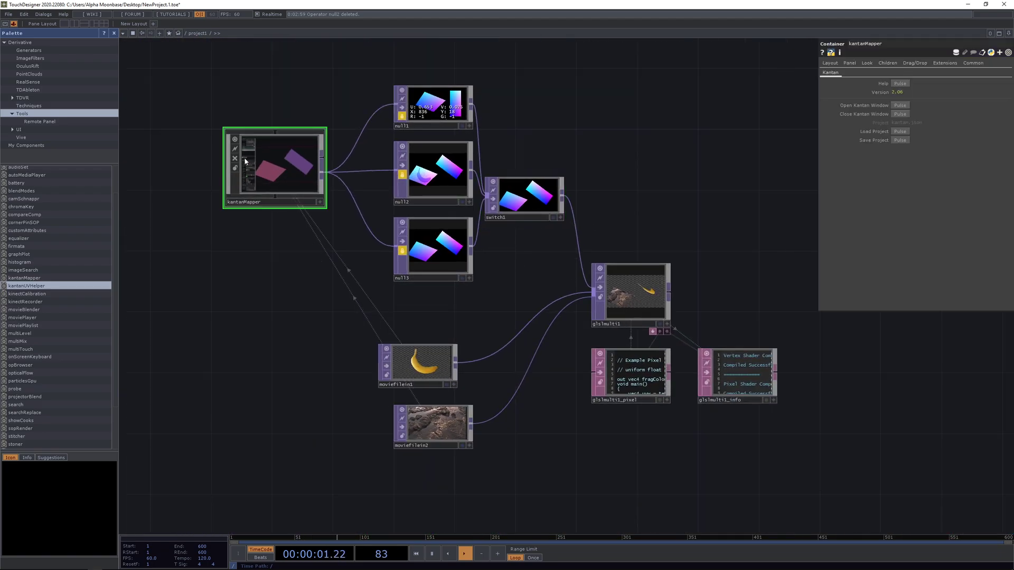
{"action": "scroll", "coordinate": [268, 191], "scroll_direction": "up", "scroll_amount": 4}
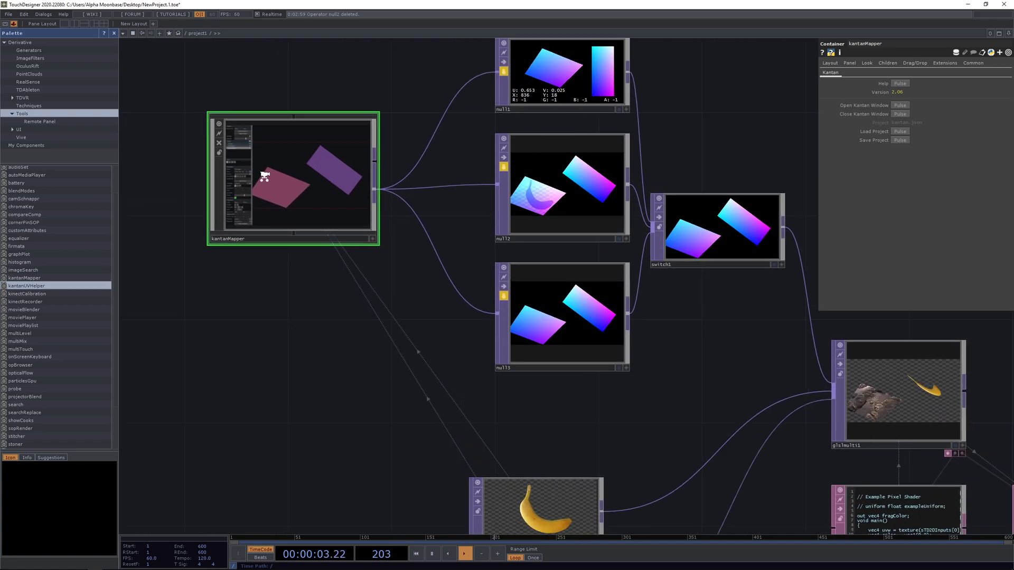
{"action": "key", "text": "Delete"}
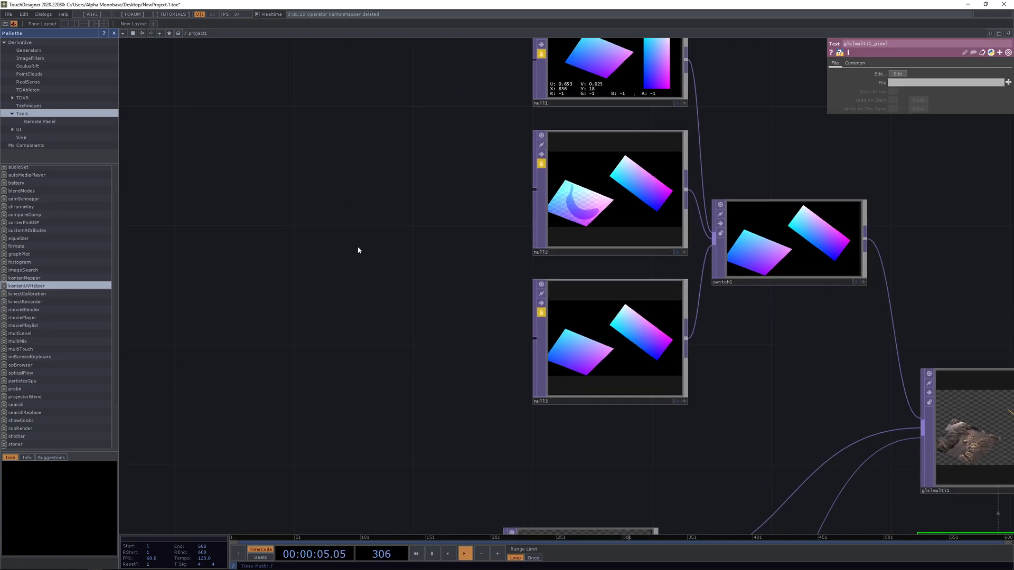
Move the GLSL Multi TOP with its shader and info DATs up level with the Switch TOP, and examine its output.
{"action": "left_click_drag", "start_coordinate": [357, 247], "coordinate": [167, 205]}
{"action": "scroll", "coordinate": [363, 152], "scroll_direction": "down", "scroll_amount": 4}
{"action": "left_click_drag", "start_coordinate": [594, 255], "coordinate": [595, 167]}
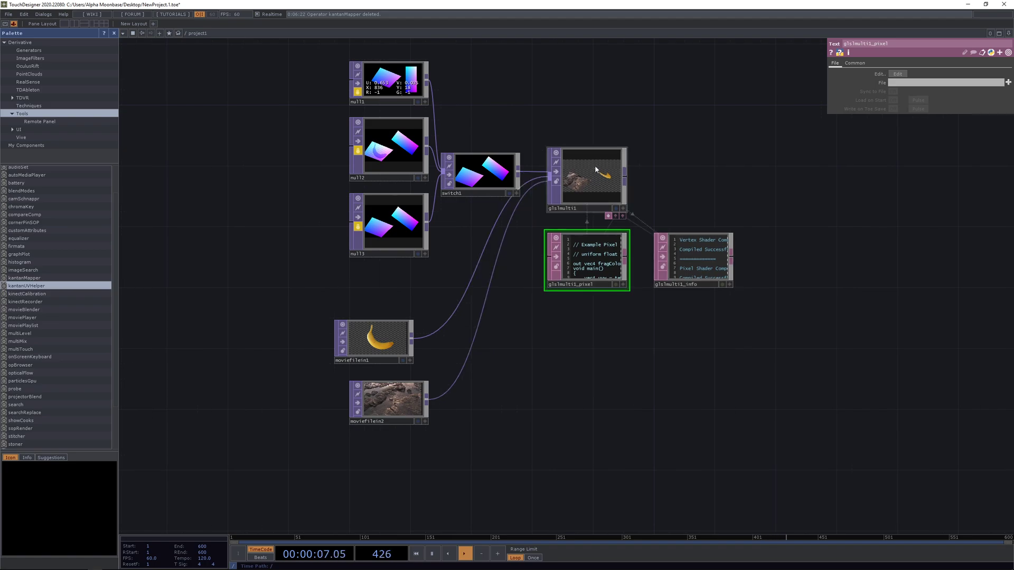
{"action": "scroll", "coordinate": [596, 166], "scroll_direction": "up", "scroll_amount": 5}
{"action": "middle_click_drag", "start_coordinate": [575, 192], "coordinate": [760, 274]}
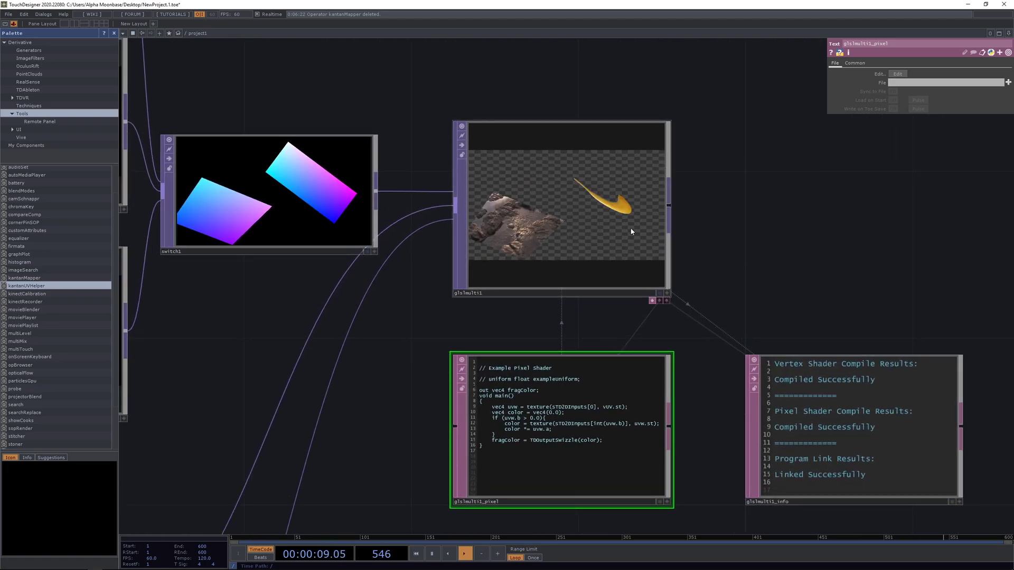
{"action": "middle_click", "coordinate": [631, 231]}
{"action": "scroll", "coordinate": [556, 179], "scroll_direction": "up", "scroll_amount": 2}
{"action": "scroll", "coordinate": [560, 185], "scroll_direction": "down", "scroll_amount": 5}
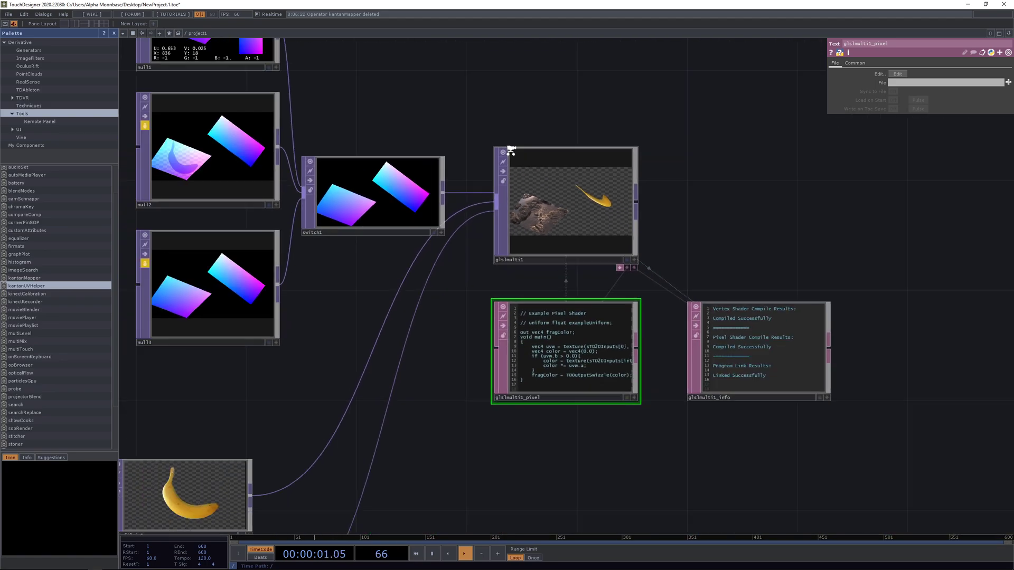
Move the three Null TOPs farther from the Switch TOP and space them out in one aligned column.
{"action": "middle_click_drag", "start_coordinate": [511, 151], "coordinate": [453, 149]}
{"action": "left_click_drag", "start_coordinate": [452, 149], "coordinate": [552, 145]}
{"action": "left_click_drag", "start_coordinate": [372, 164], "coordinate": [329, 165]}
{"action": "left_click_drag", "start_coordinate": [380, 247], "coordinate": [336, 246]}
{"action": "middle_click_drag", "start_coordinate": [473, 92], "coordinate": [541, 146]}
{"action": "left_click_drag", "start_coordinate": [513, 118], "coordinate": [469, 140]}
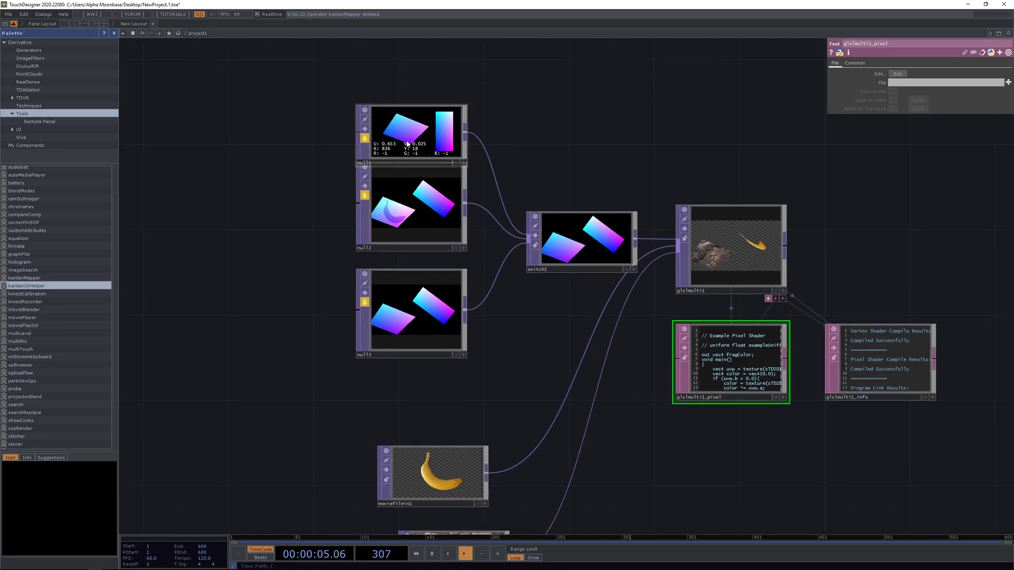
{"action": "left_click_drag", "start_coordinate": [407, 144], "coordinate": [407, 123]}
Change the Switch TOP's index so the second Null's locked UV layout feeds the GLSL Multi TOP.
{"action": "left_click", "coordinate": [586, 234]}
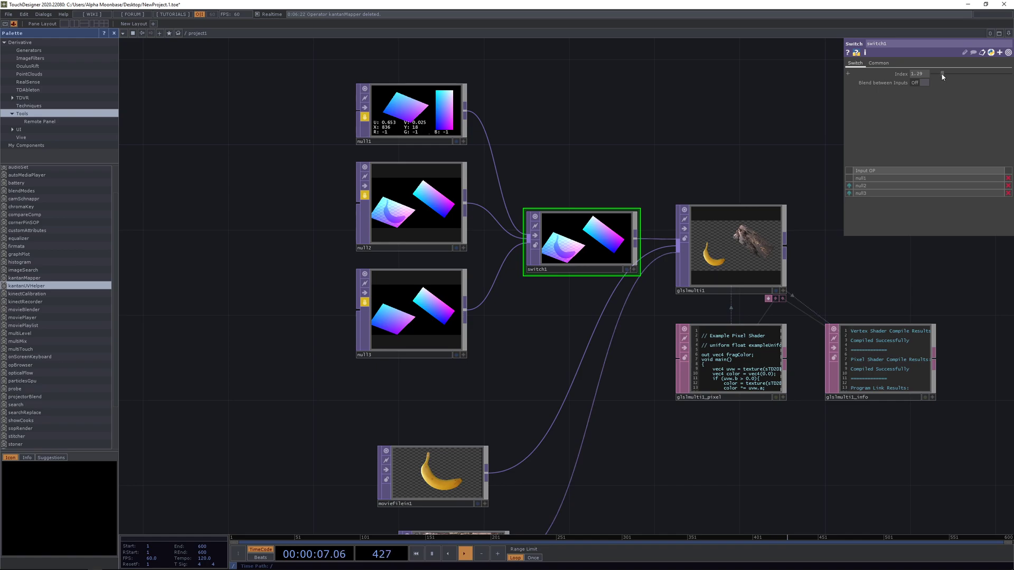